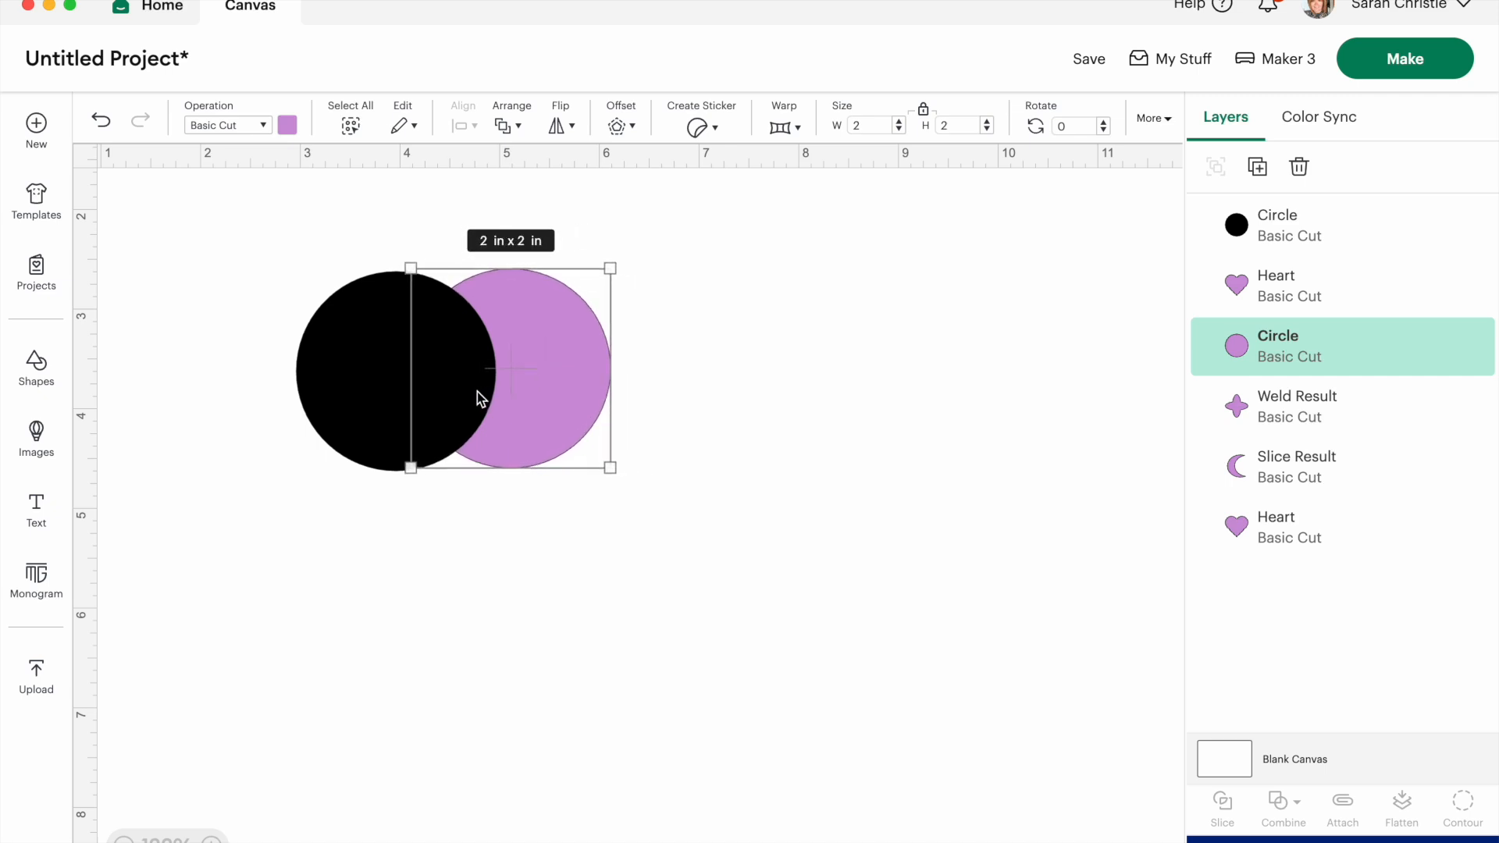
# Slice the overlapping black and purple circles with each other
pyautogui.click(342, 202)
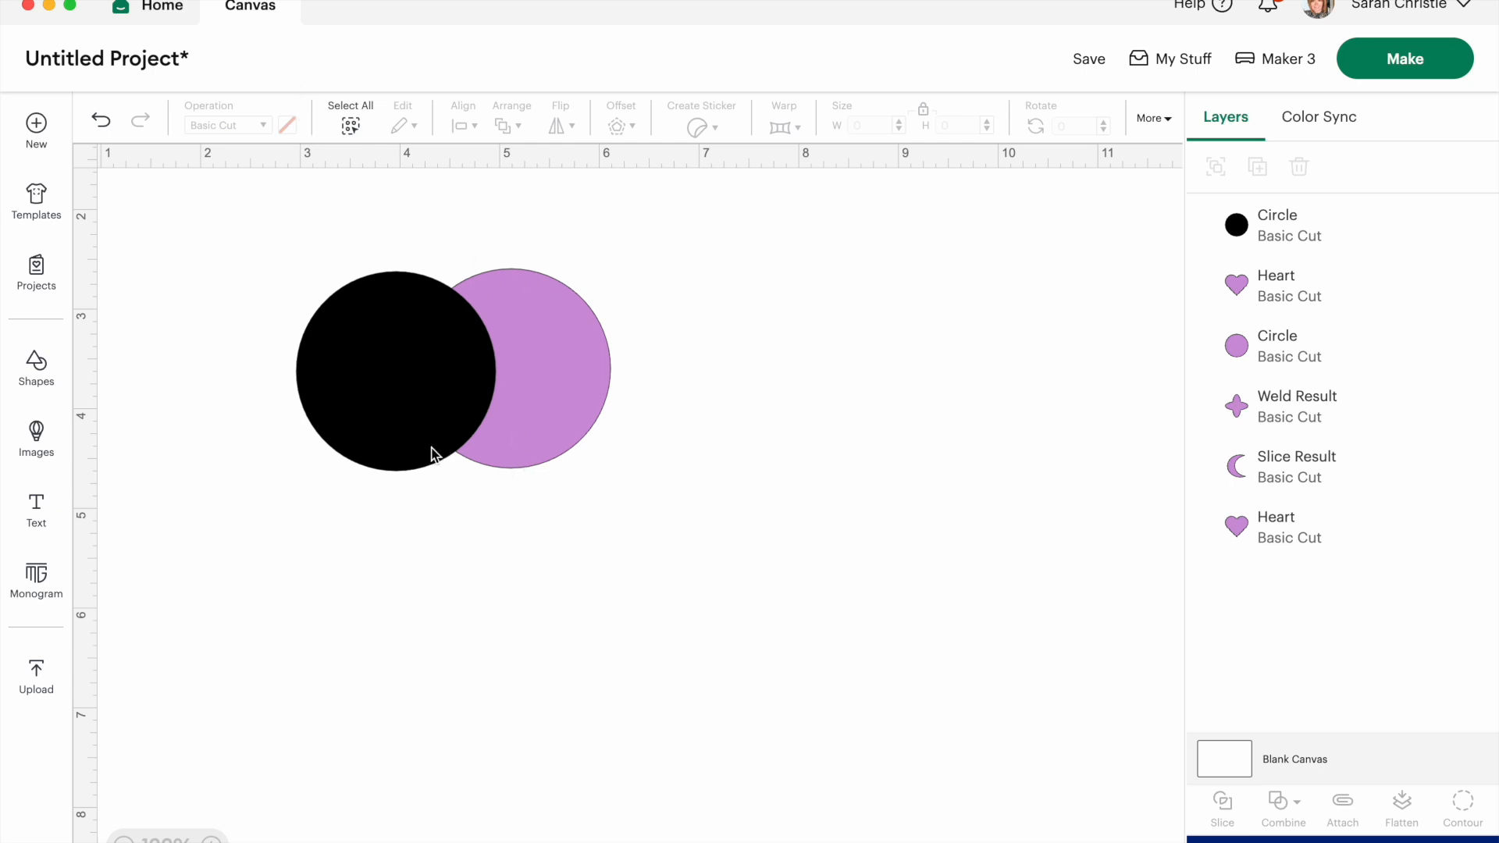
pyautogui.click(416, 375)
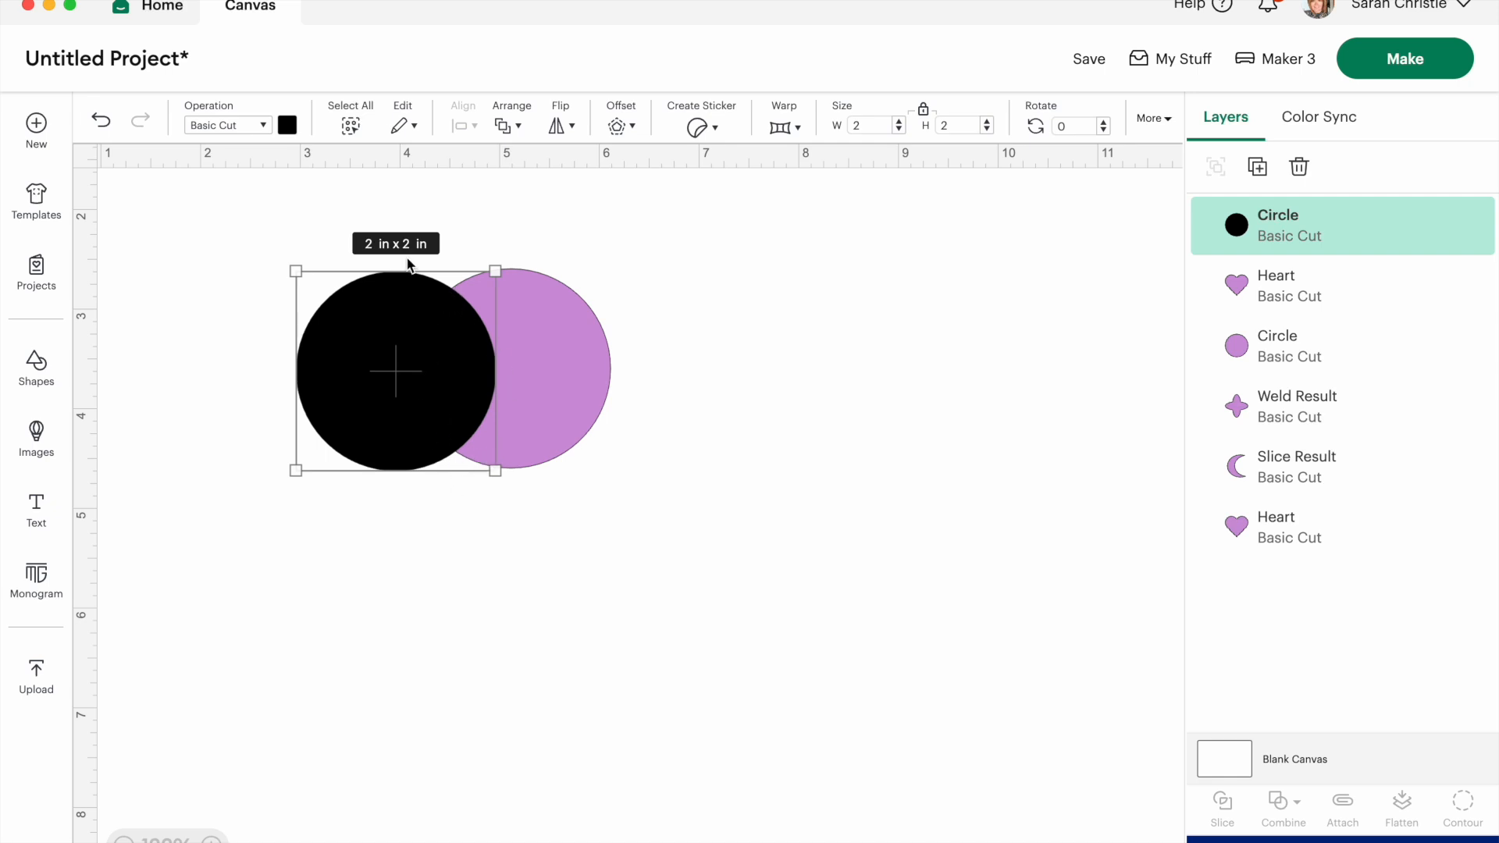
pyautogui.click(564, 485)
pyautogui.moveTo(765, 535); pyautogui.dragTo(333, 242)
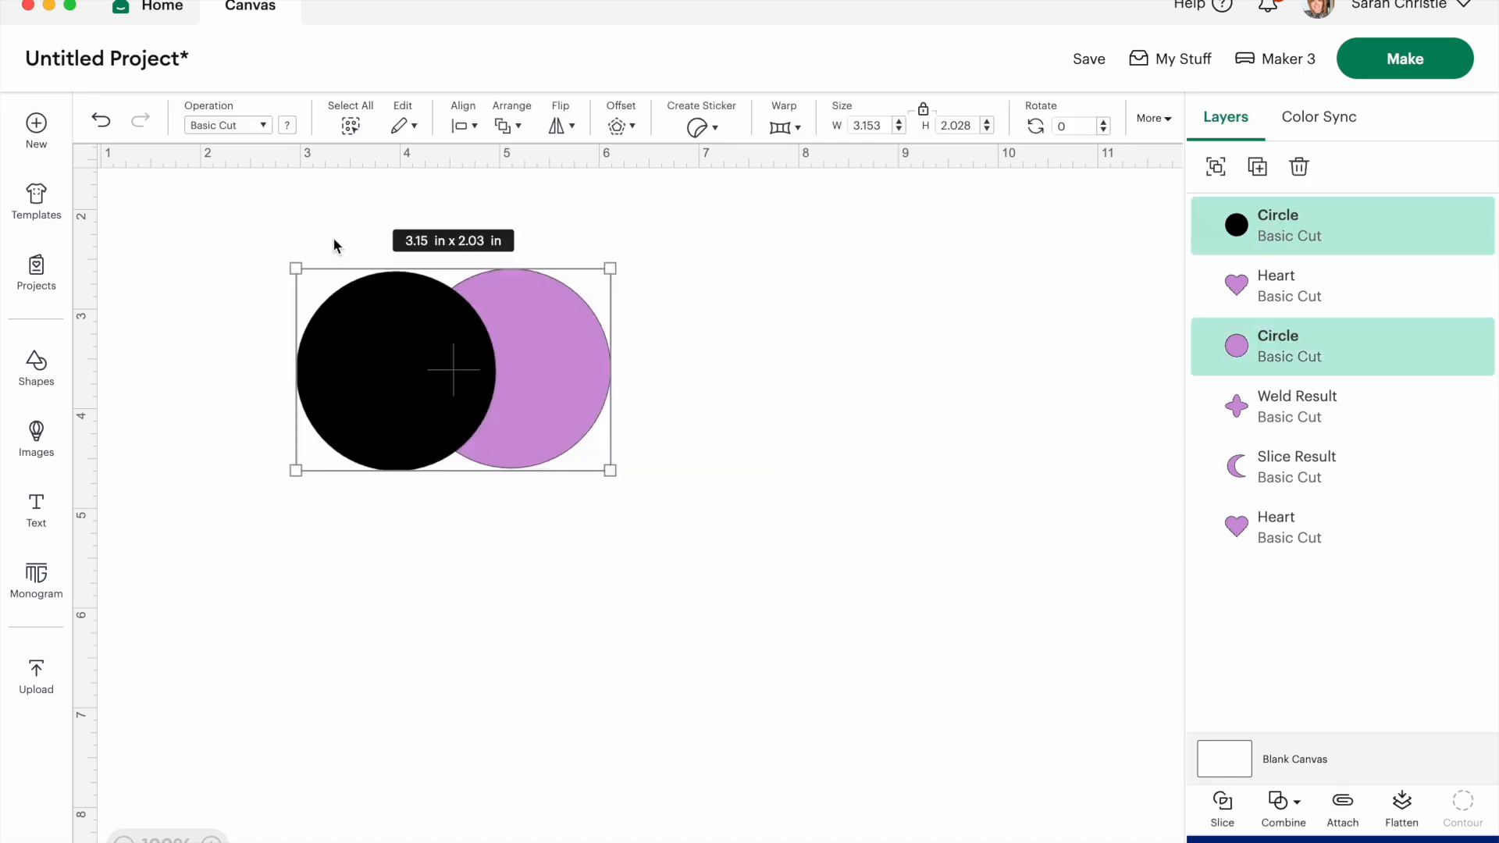
pyautogui.click(1221, 804)
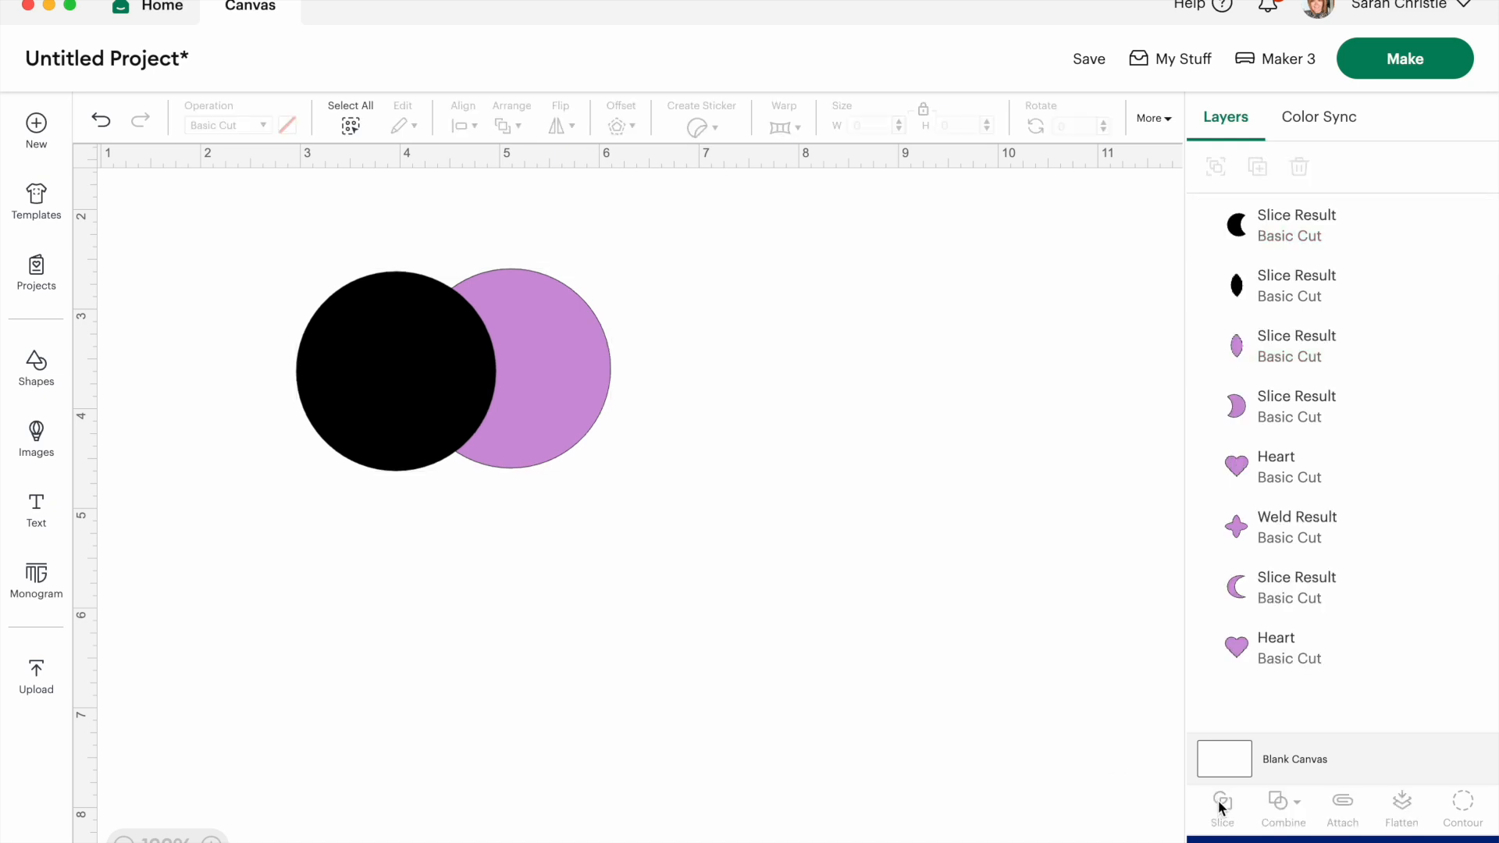
# Spread the sliced pieces apart, placing the black lens shape on the purple crescent
pyautogui.moveTo(567, 416); pyautogui.dragTo(659, 407)
pyautogui.moveTo(341, 311); pyautogui.dragTo(259, 326)
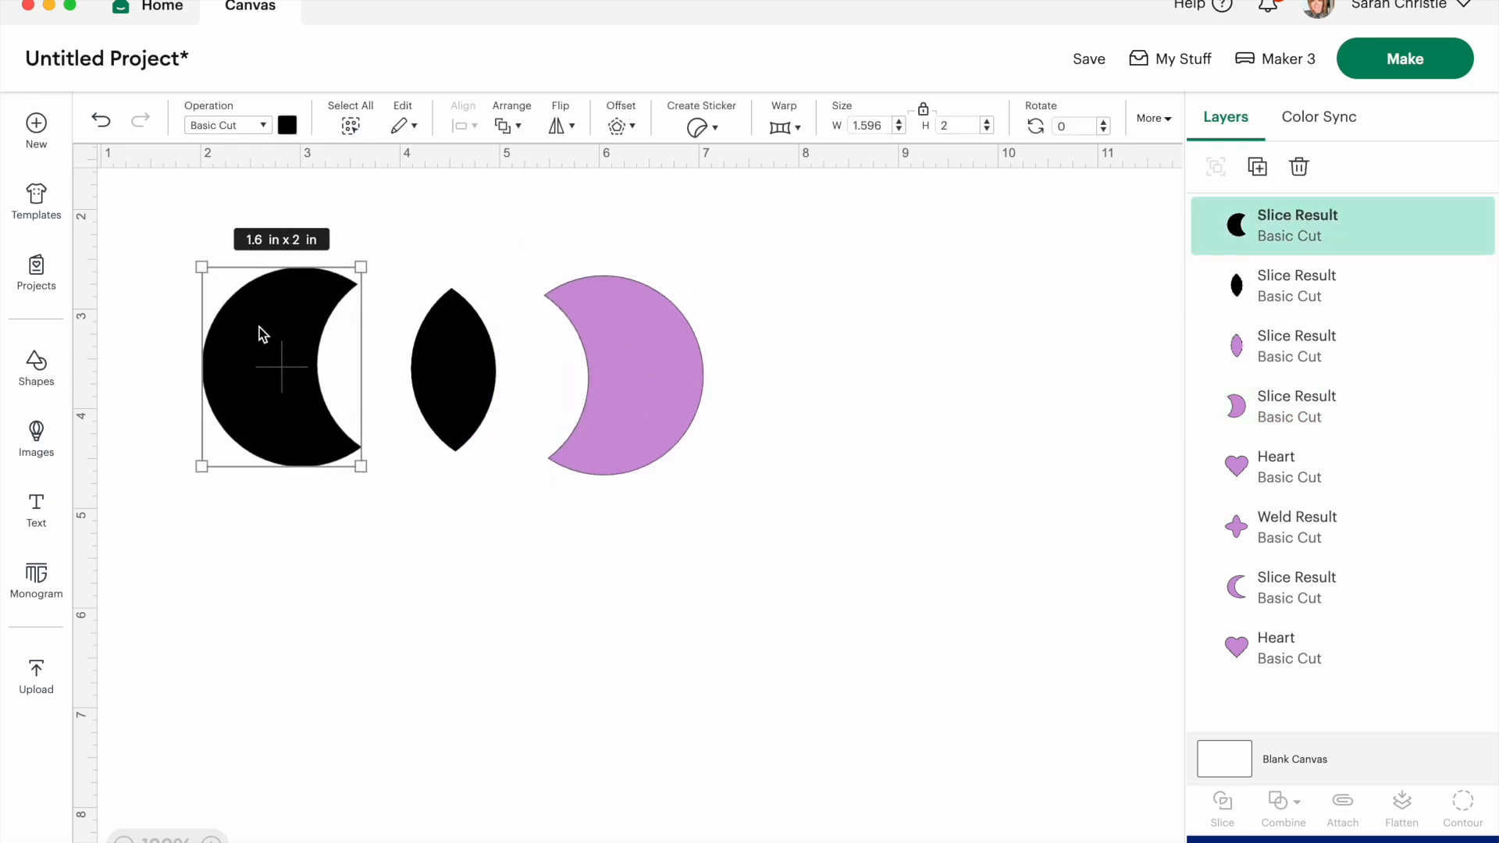
pyautogui.click(495, 545)
pyautogui.moveTo(423, 196); pyautogui.dragTo(502, 467)
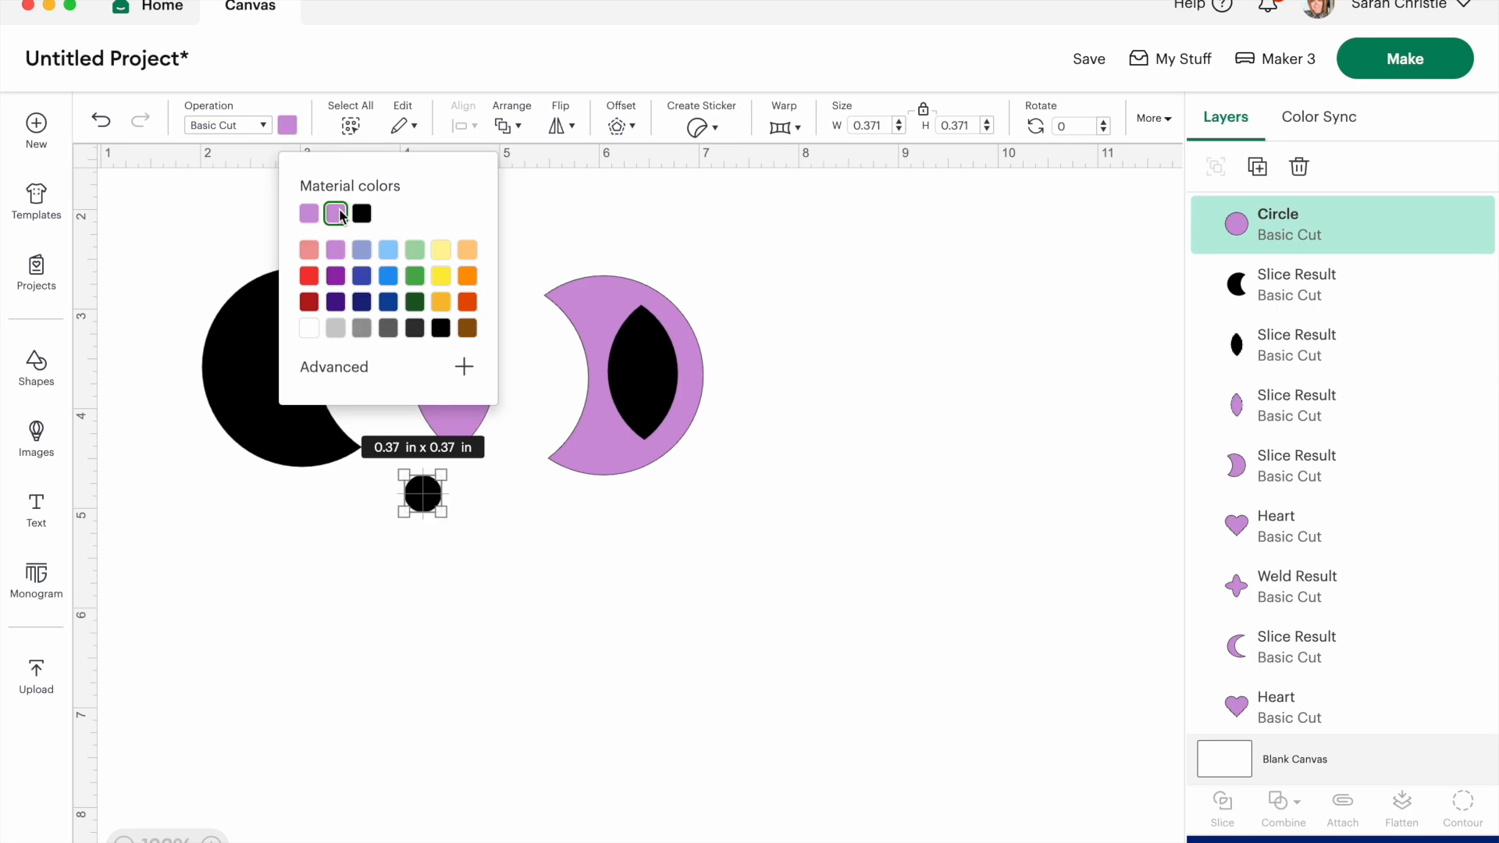
# Recolor the small circle purple and place it, scaled to about 0.22 in, on the upper part of the black crescent
pyautogui.click(343, 218)
pyautogui.click(382, 596)
pyautogui.moveTo(422, 495); pyautogui.dragTo(285, 334)
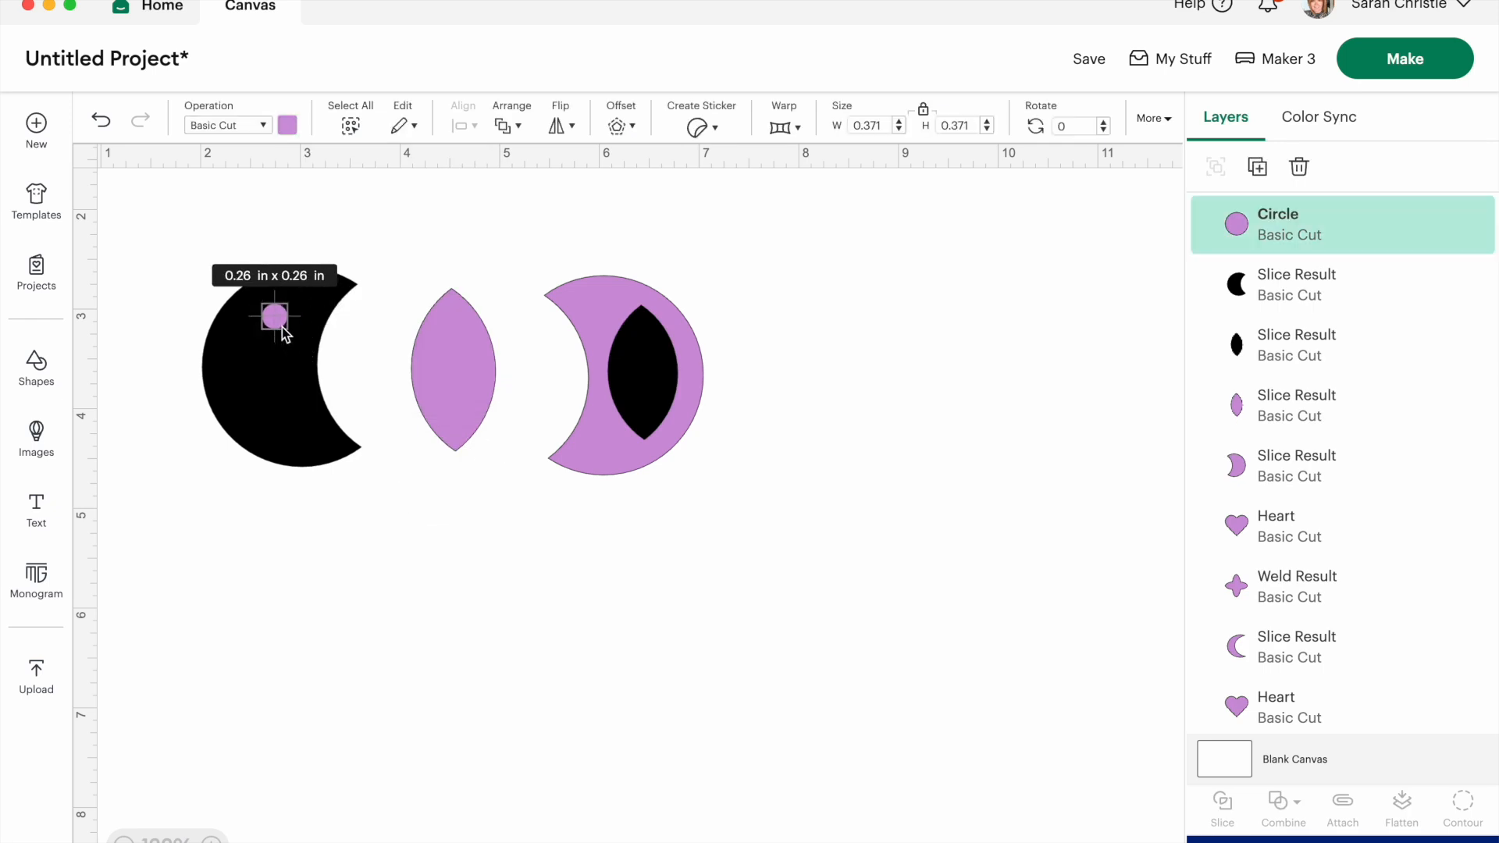
# Slice the small circle out of the black crescent and move the crescent below the leftover circles
pyautogui.click(164, 202)
pyautogui.moveTo(185, 229); pyautogui.dragTo(401, 580)
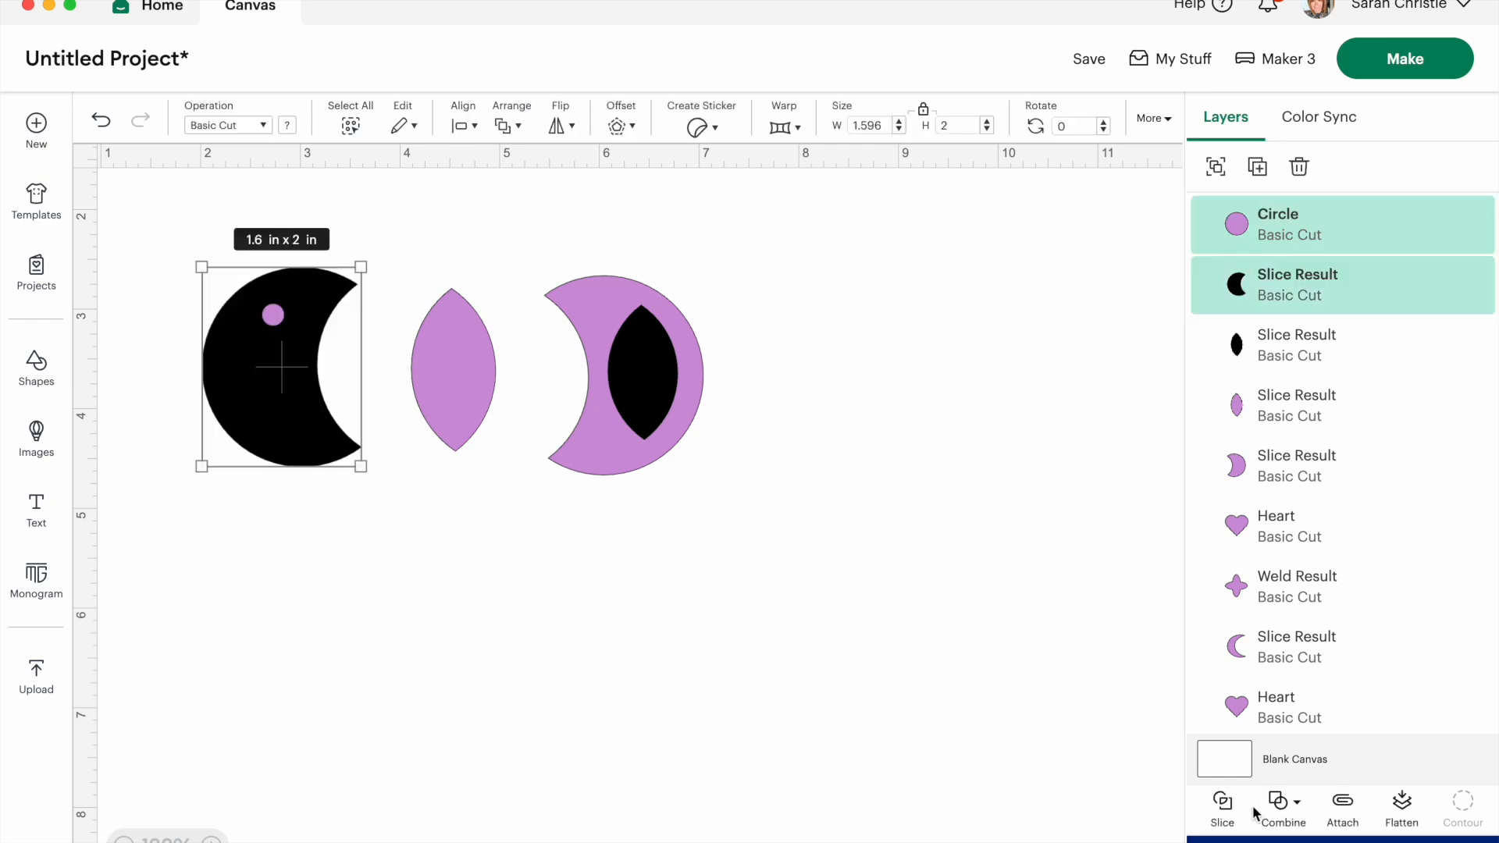
pyautogui.click(1223, 804)
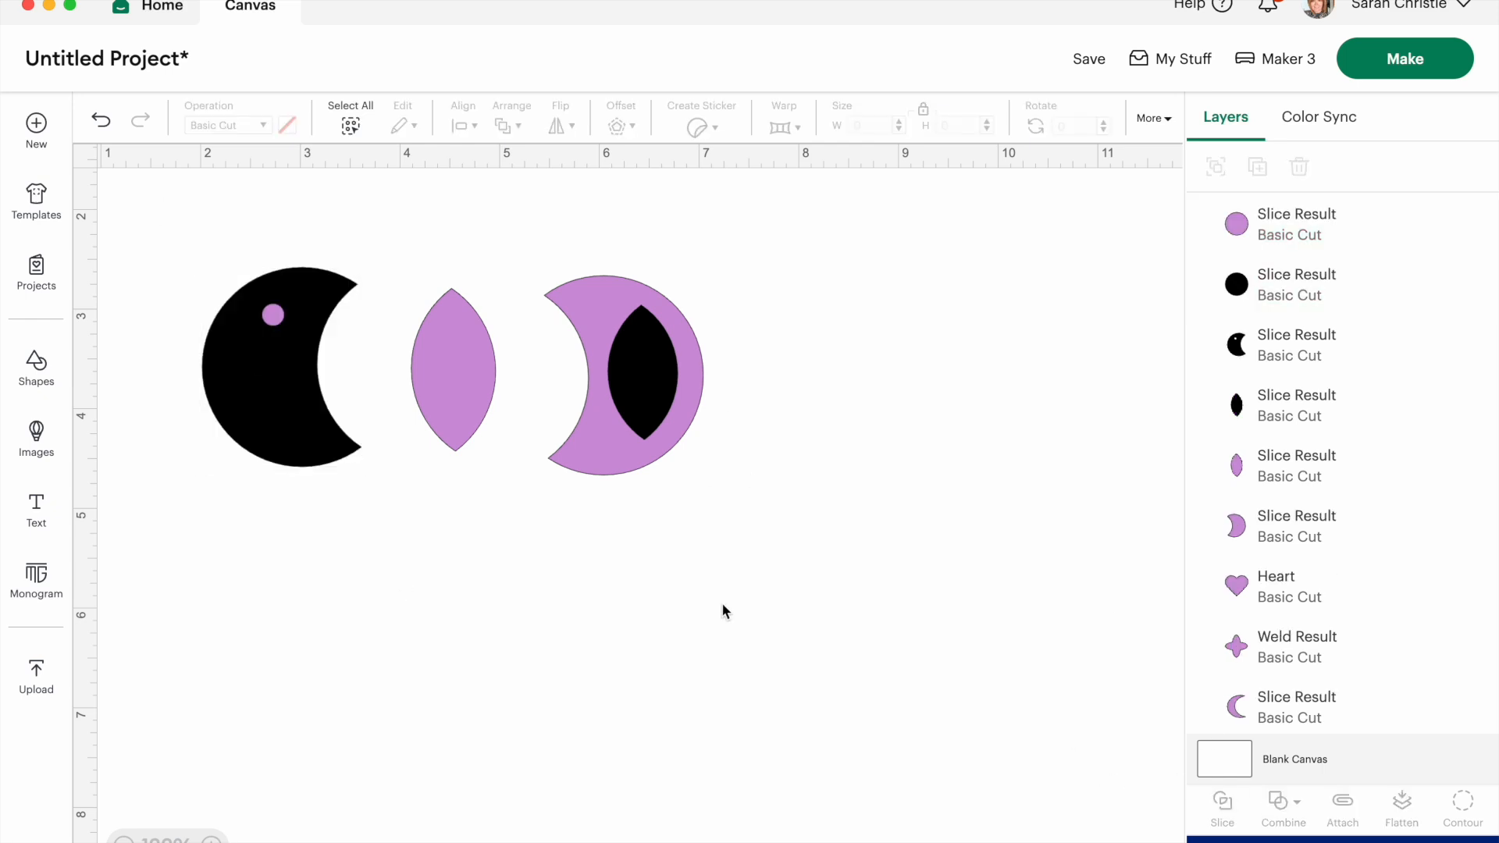
pyautogui.moveTo(261, 331); pyautogui.dragTo(268, 513)
pyautogui.moveTo(237, 241); pyautogui.dragTo(320, 401)
pyautogui.press('Delete')
pyautogui.moveTo(256, 551); pyautogui.dragTo(242, 357)
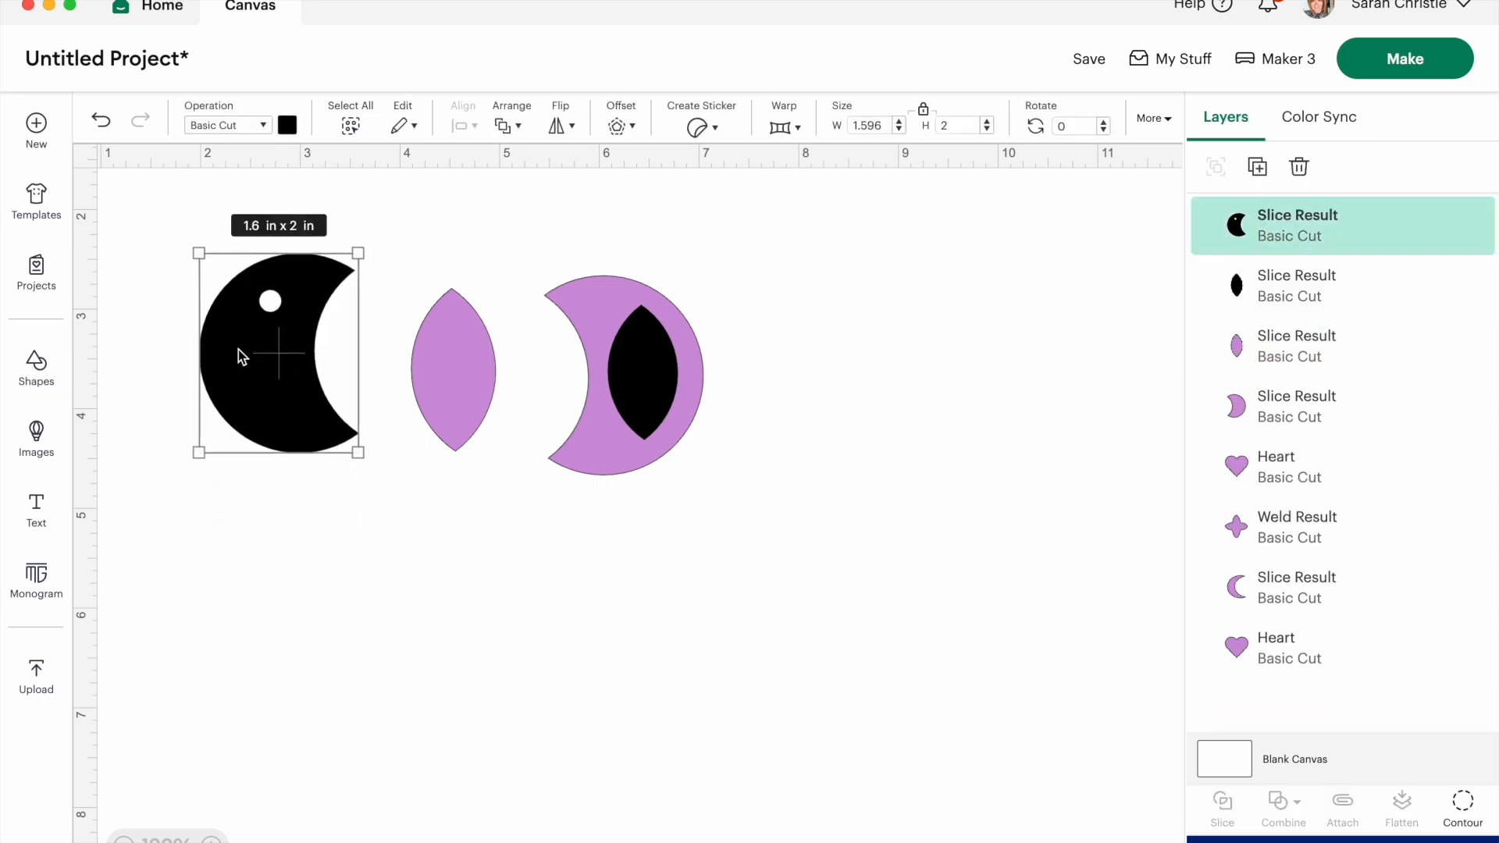
pyautogui.click(100, 121)
pyautogui.click(100, 121)
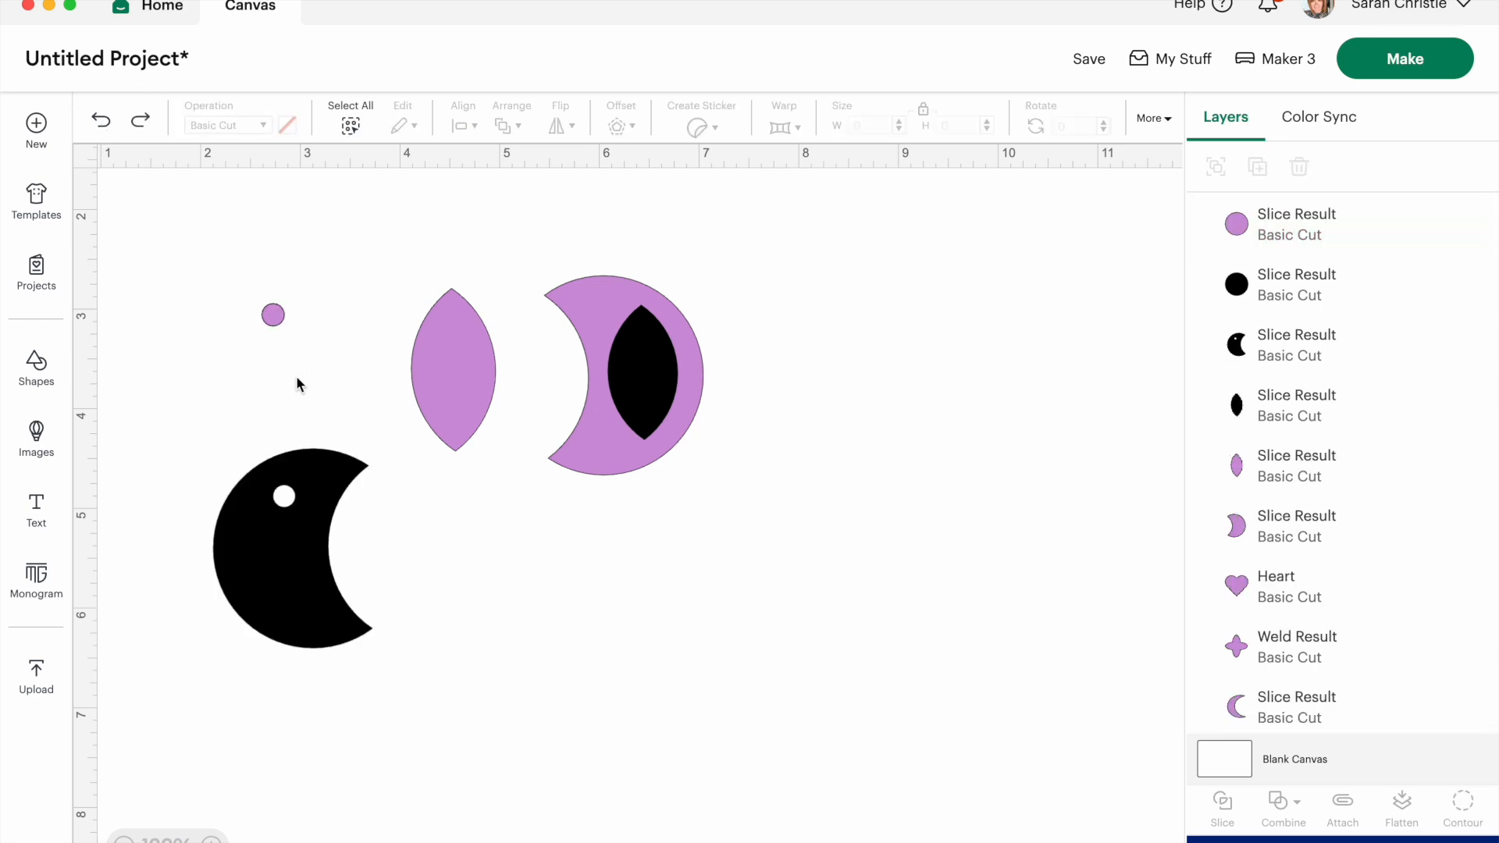
# Move the small purple circle to an empty area of the canvas and duplicate it four times
pyautogui.moveTo(273, 316); pyautogui.dragTo(773, 685)
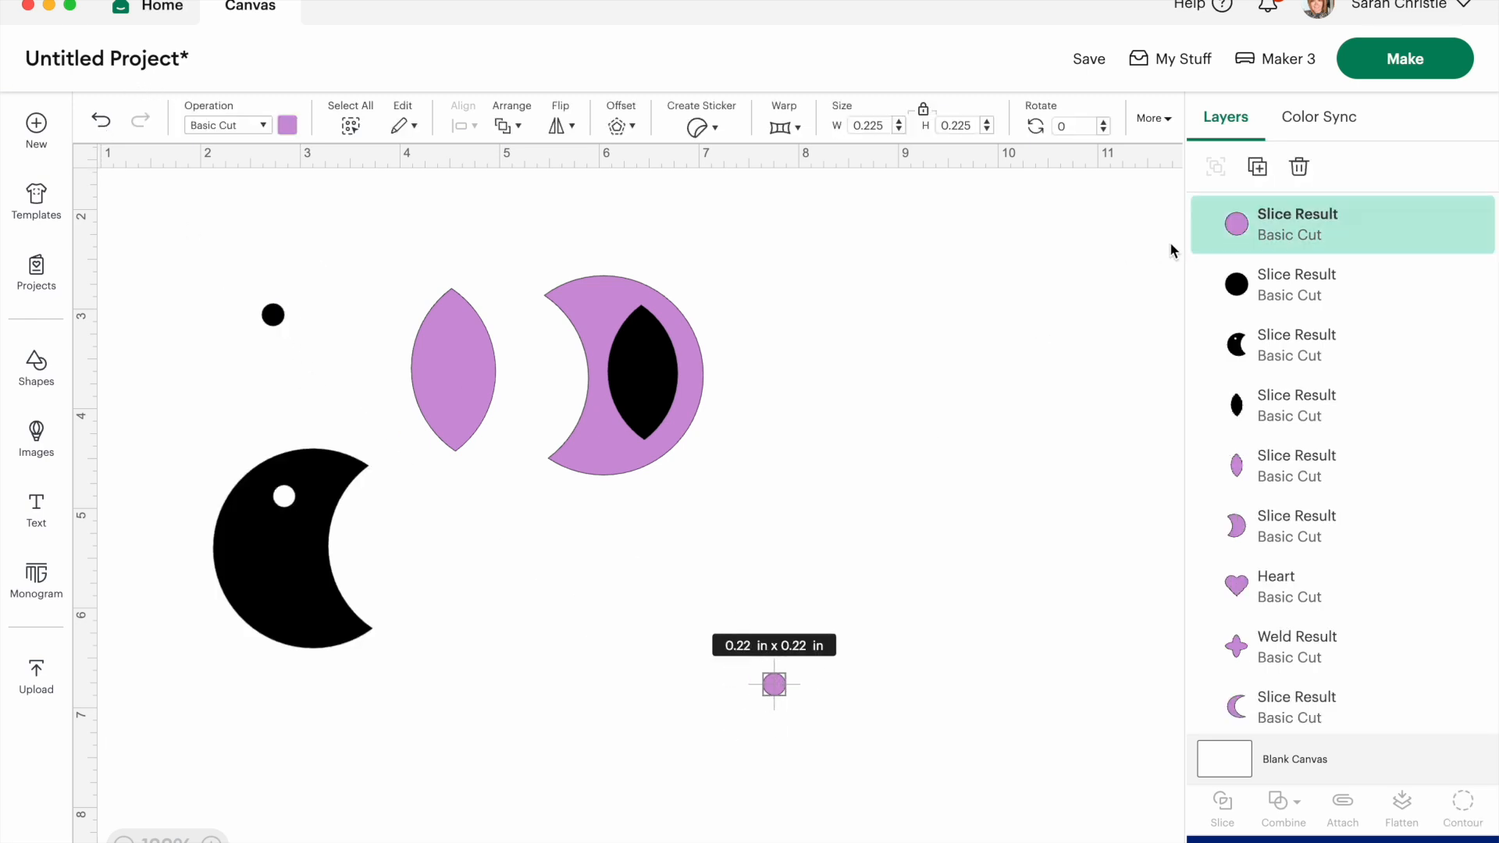
pyautogui.click(1257, 167)
pyautogui.click(1257, 167)
pyautogui.click(1257, 167)
pyautogui.click(1257, 167)
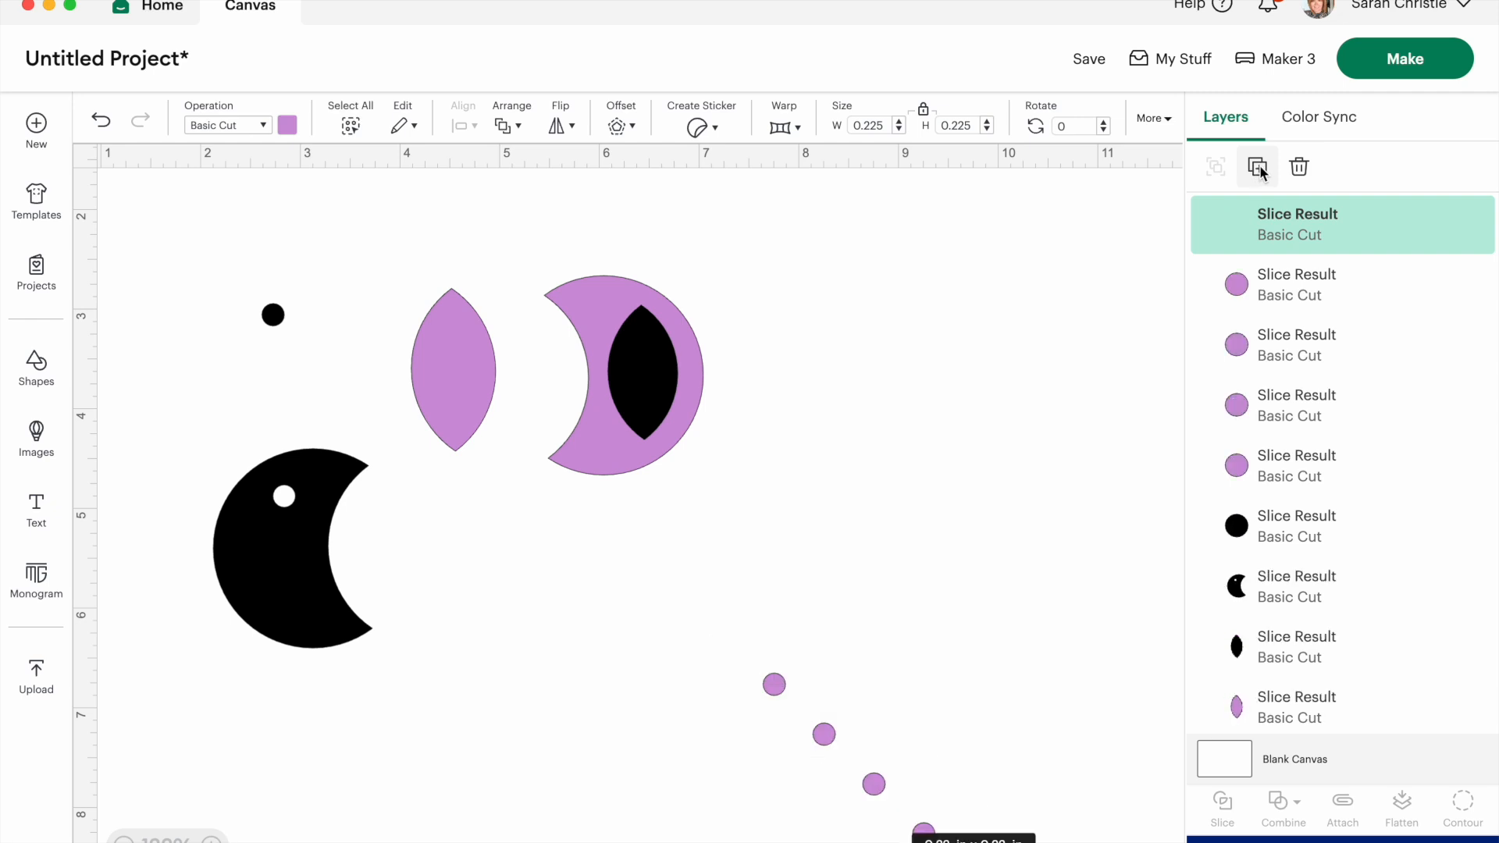
# Arrange the small purple circles in a loose cluster and add a sixth copy to it
pyautogui.scroll(-3, 1006, 567)
pyautogui.moveTo(826, 638); pyautogui.dragTo(735, 606)
pyautogui.moveTo(873, 684); pyautogui.dragTo(775, 631)
pyautogui.moveTo(923, 733); pyautogui.dragTo(821, 616)
pyautogui.moveTo(972, 781); pyautogui.dragTo(752, 654)
pyautogui.click(634, 561)
pyautogui.moveTo(812, 665); pyautogui.dragTo(775, 623)
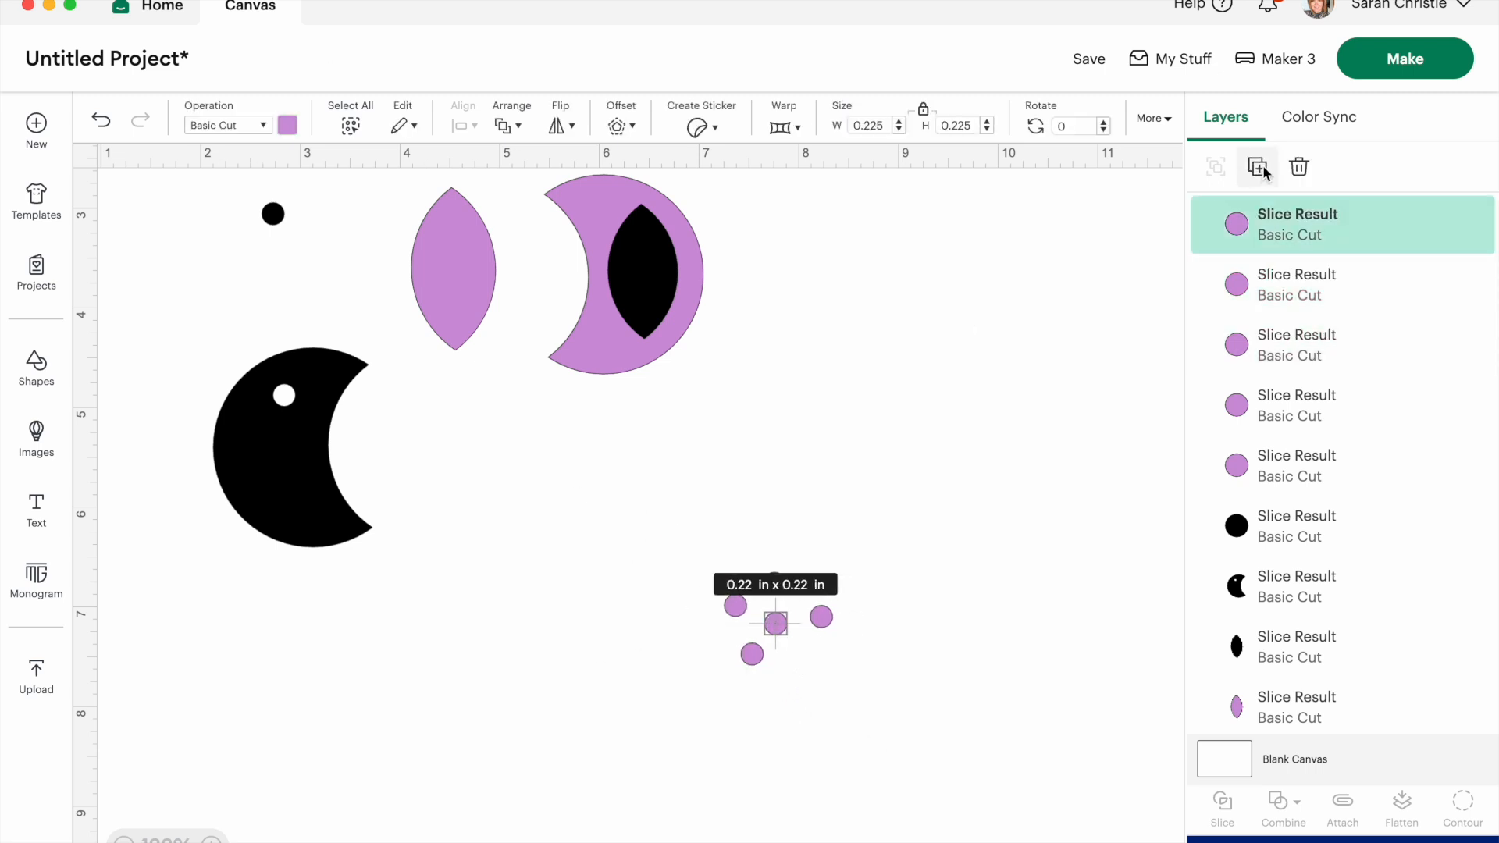
pyautogui.click(1262, 166)
pyautogui.moveTo(826, 674); pyautogui.dragTo(806, 666)
pyautogui.click(721, 625)
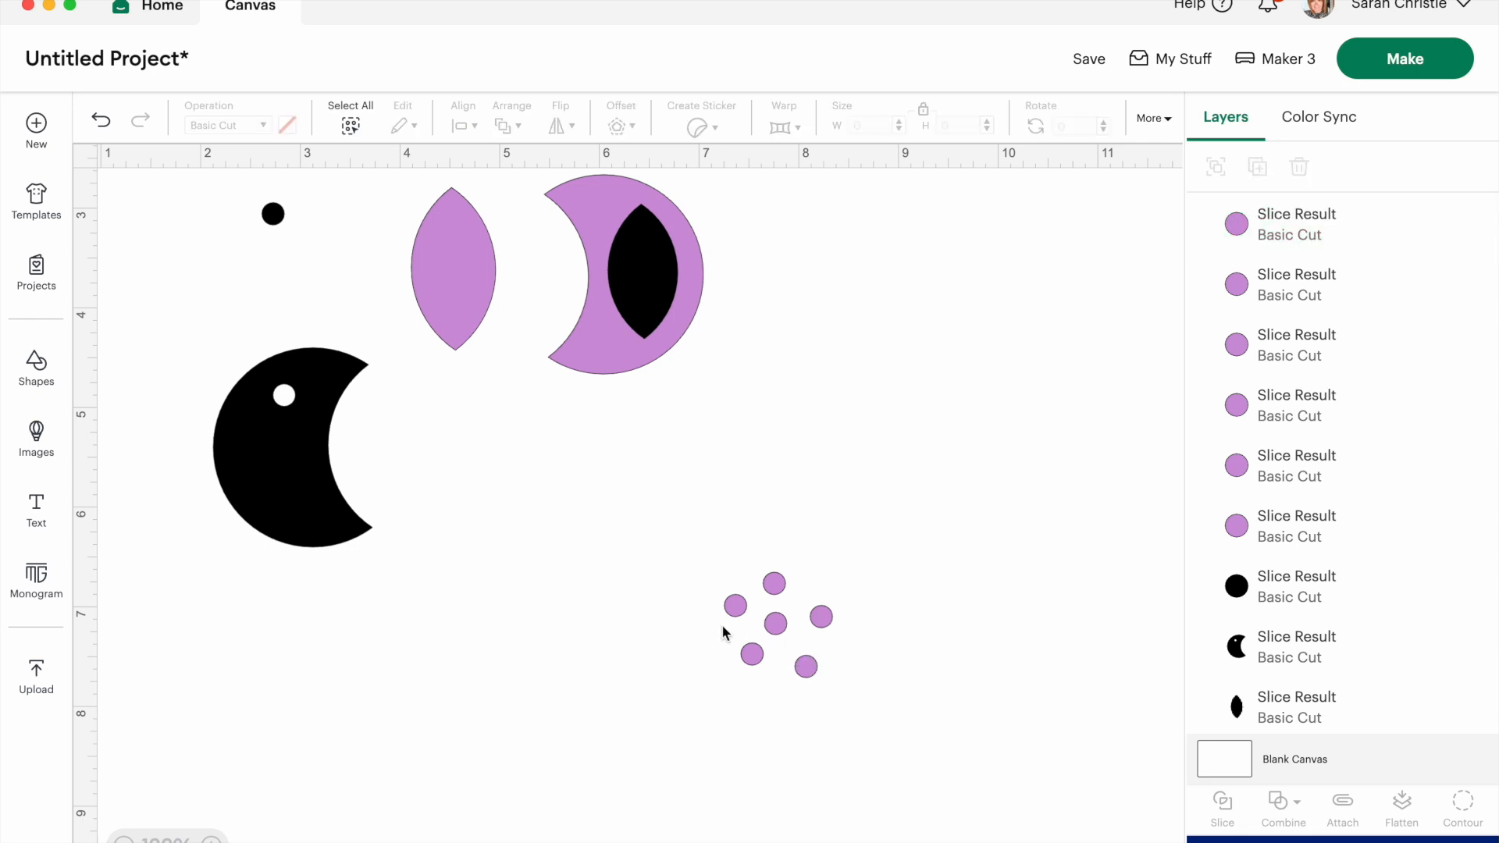
# Move the black crescent over the circle cluster and enlarge it to about 2.47 x 3.1 in
pyautogui.moveTo(685, 539); pyautogui.dragTo(847, 691)
pyautogui.moveTo(797, 625); pyautogui.dragTo(217, 519)
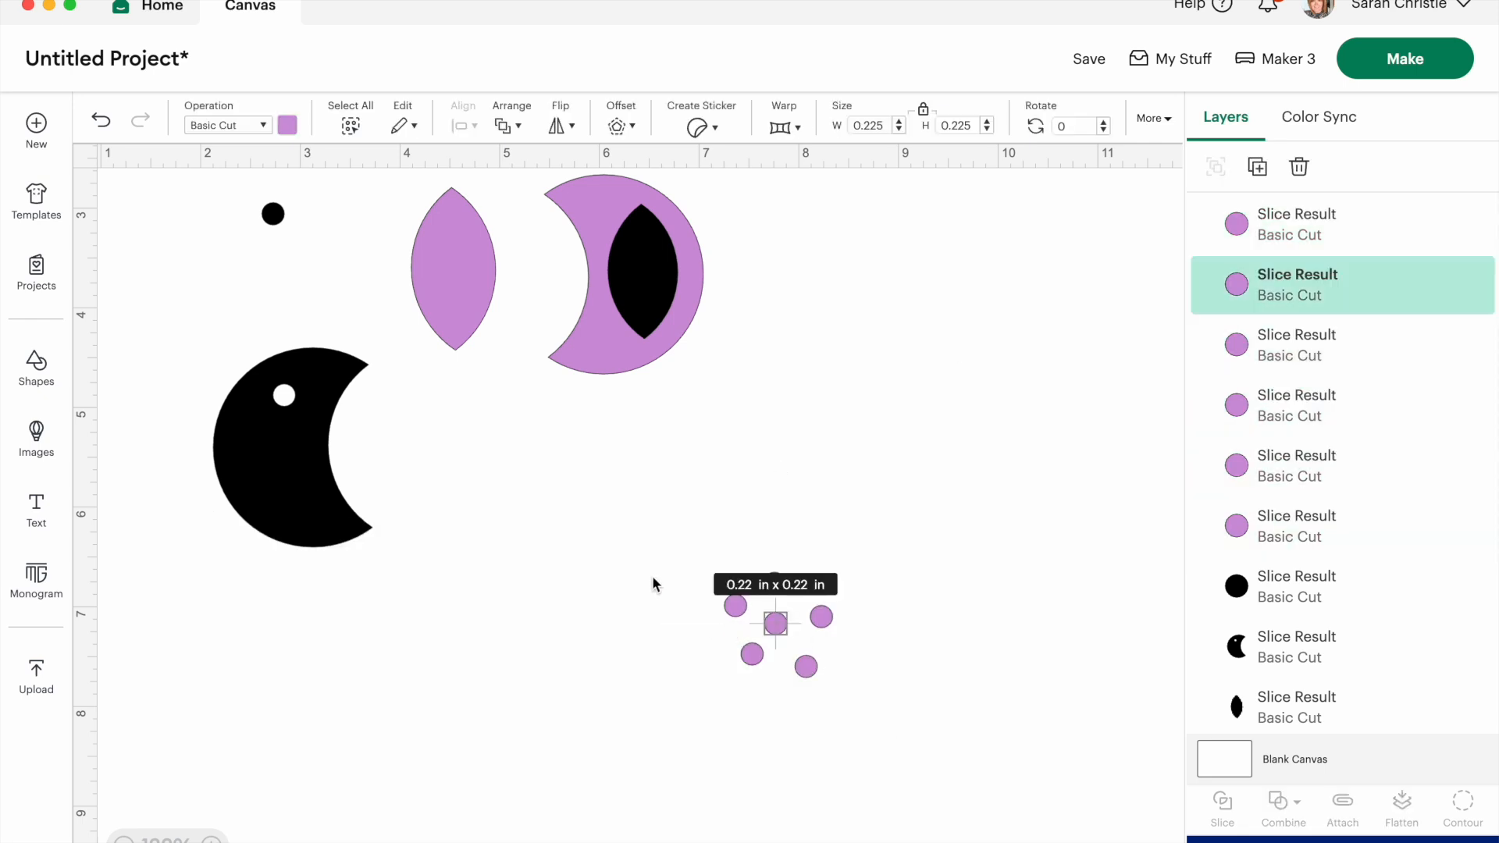
pyautogui.click(309, 453)
pyautogui.moveTo(309, 453); pyautogui.dragTo(790, 617)
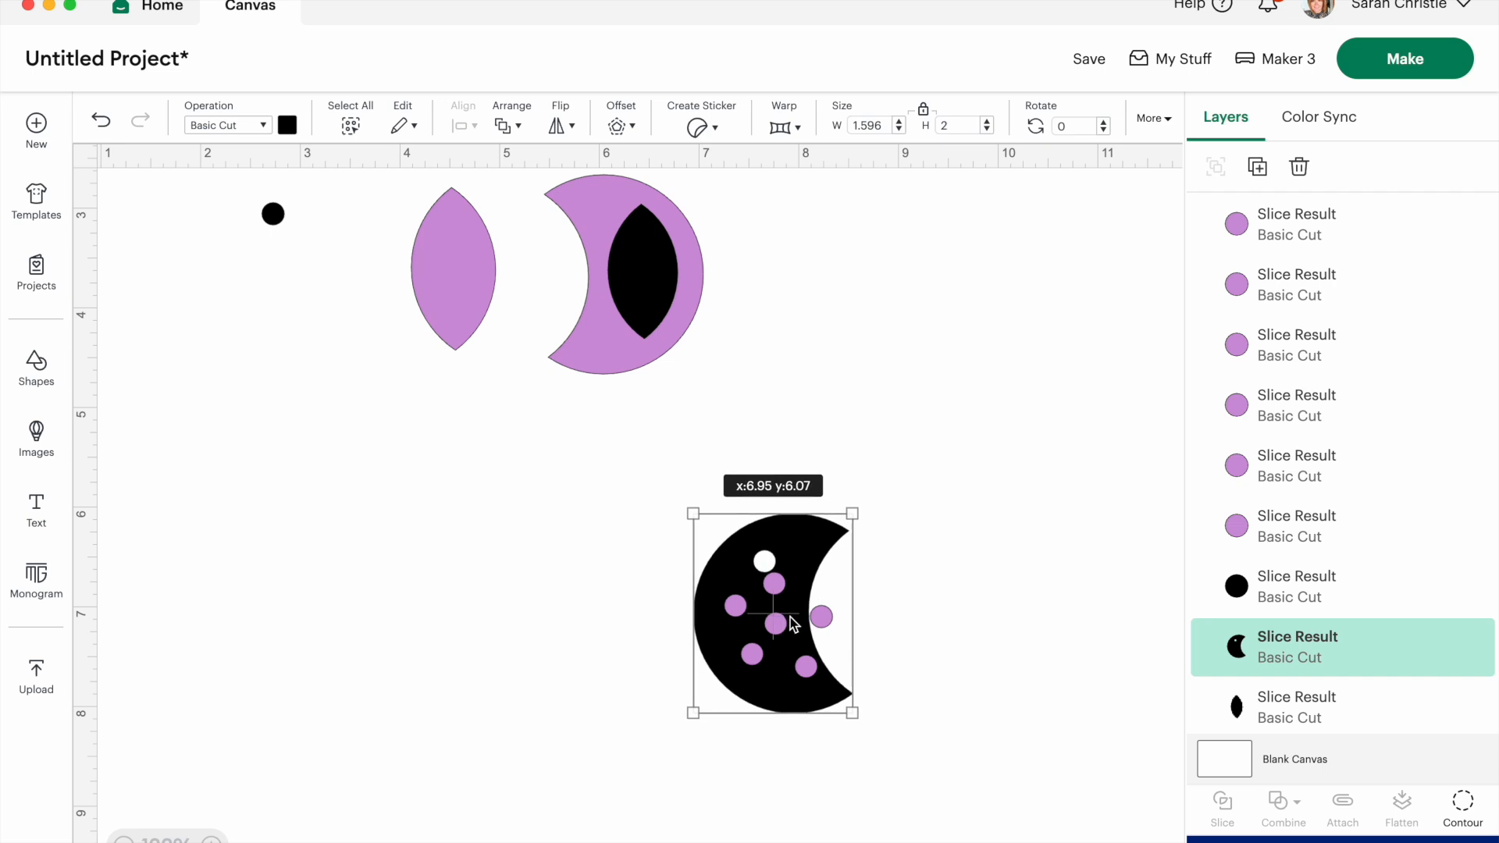
pyautogui.moveTo(857, 716); pyautogui.dragTo(948, 762)
pyautogui.moveTo(833, 743); pyautogui.dragTo(823, 663)
# Try to slice the black crescent with all six separate circles at once
pyautogui.click(536, 526)
pyautogui.moveTo(522, 435); pyautogui.dragTo(993, 794)
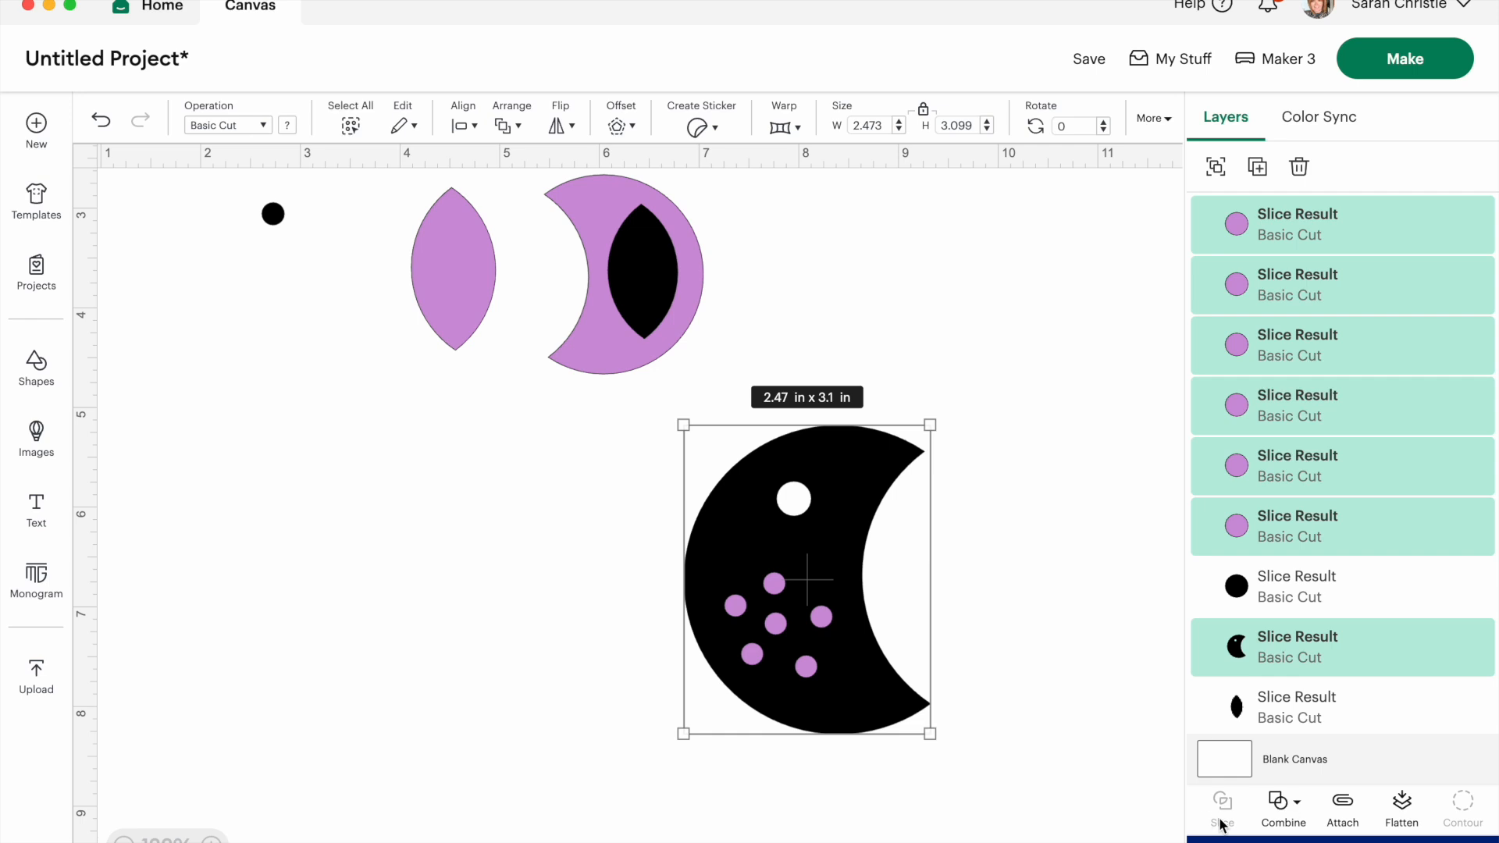
pyautogui.click(1086, 740)
# Move the black crescent aside and weld the six small circles into one shape
pyautogui.moveTo(826, 481); pyautogui.dragTo(500, 499)
pyautogui.moveTo(704, 517); pyautogui.dragTo(864, 696)
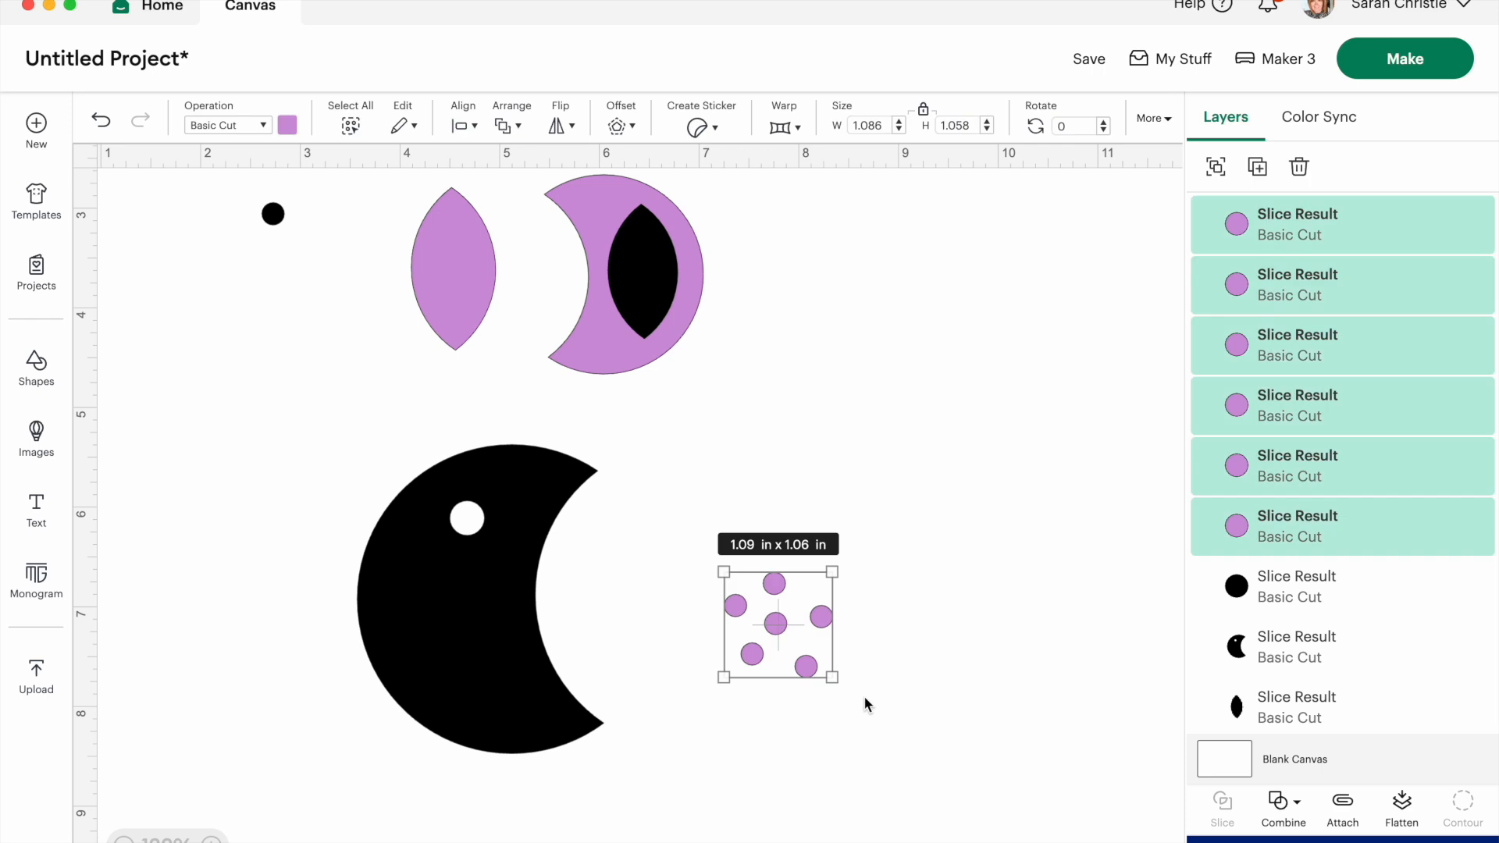
pyautogui.click(1292, 802)
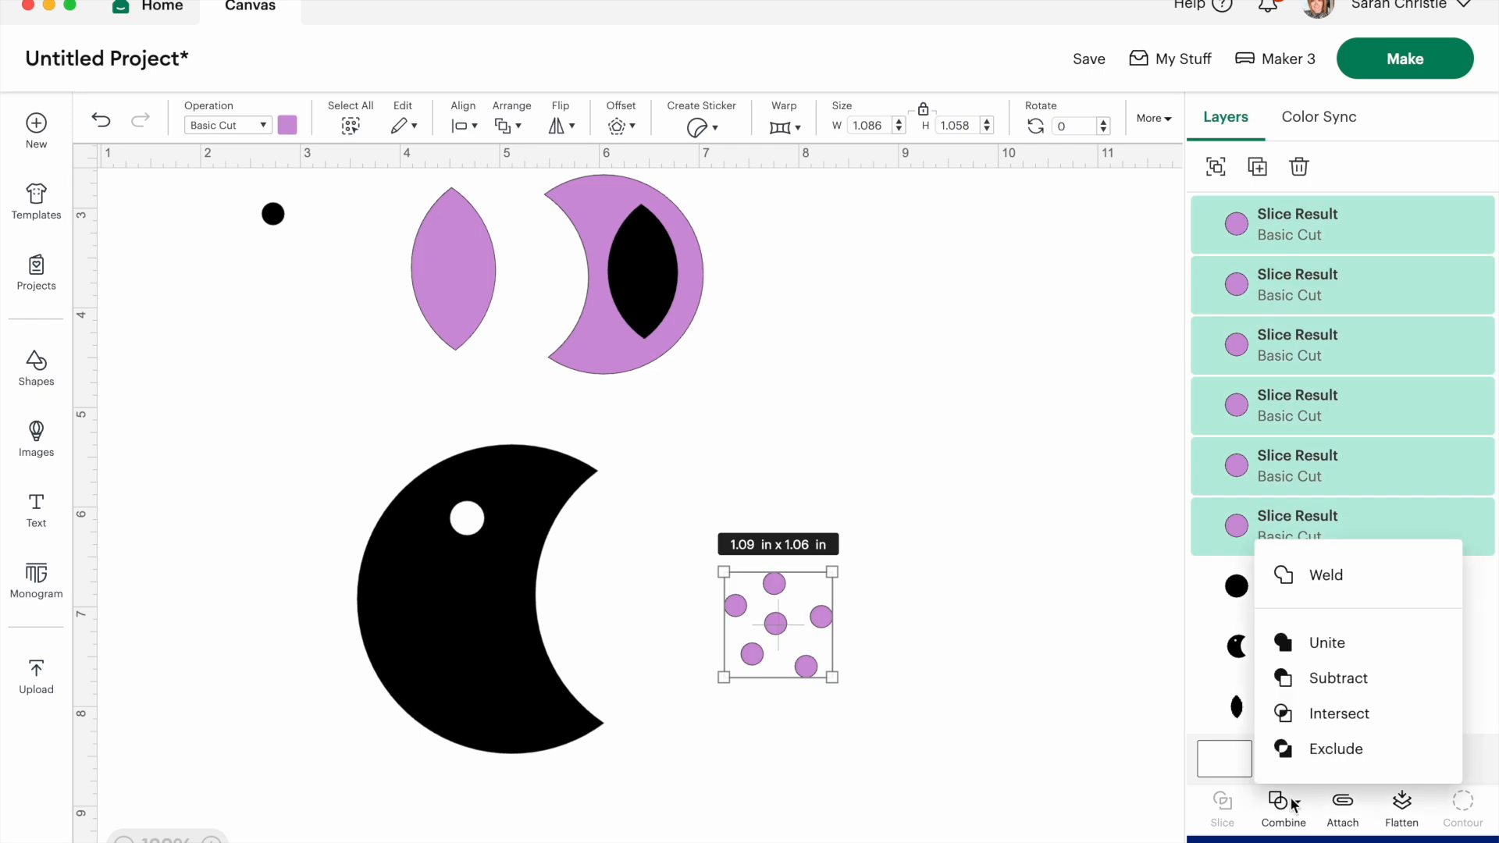
pyautogui.click(1287, 582)
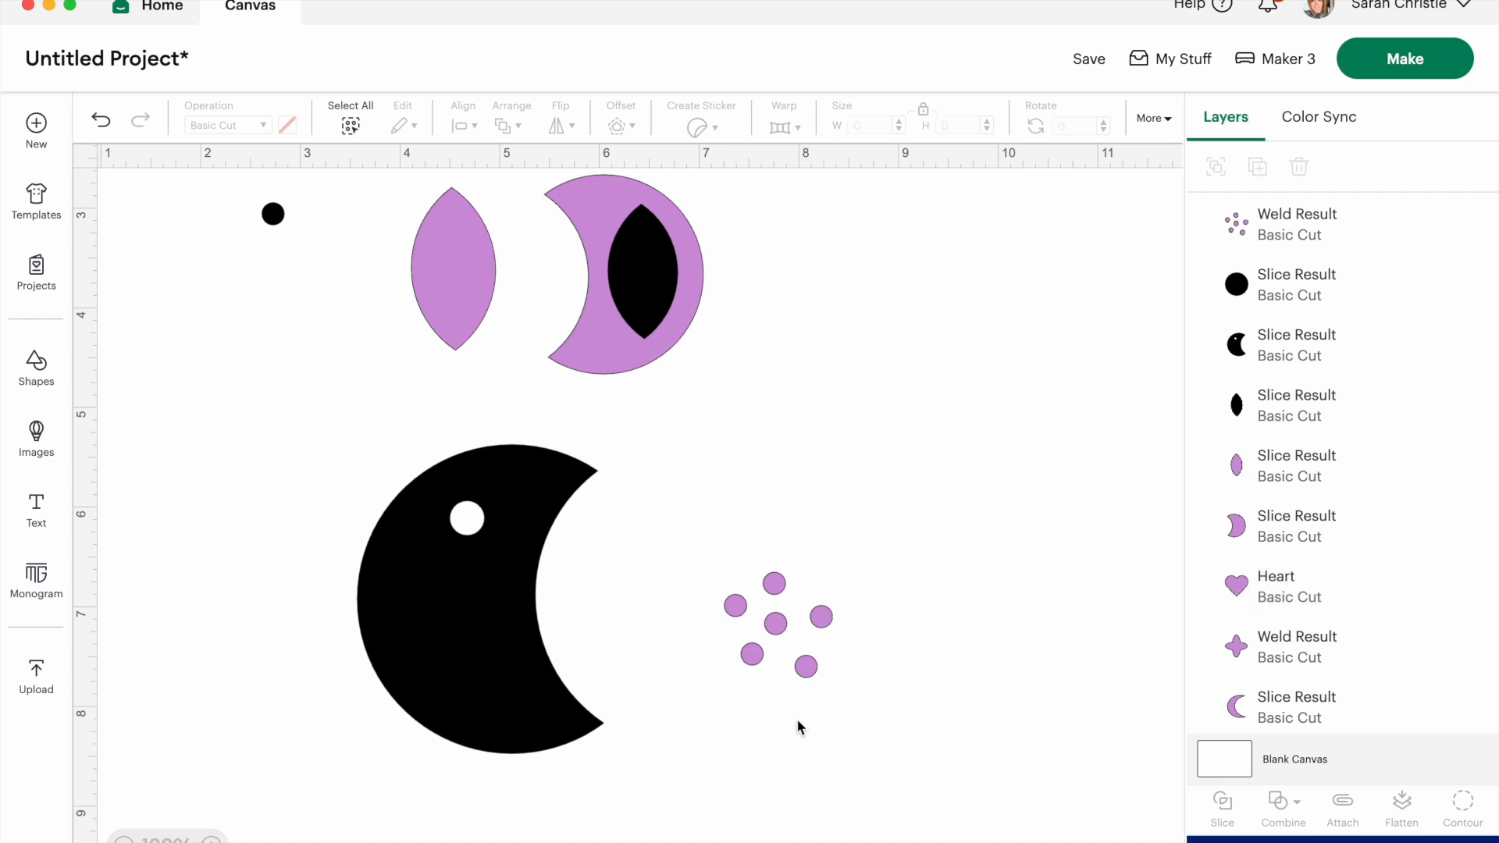
pyautogui.moveTo(393, 534); pyautogui.dragTo(534, 497)
pyautogui.moveTo(802, 636); pyautogui.dragTo(621, 611)
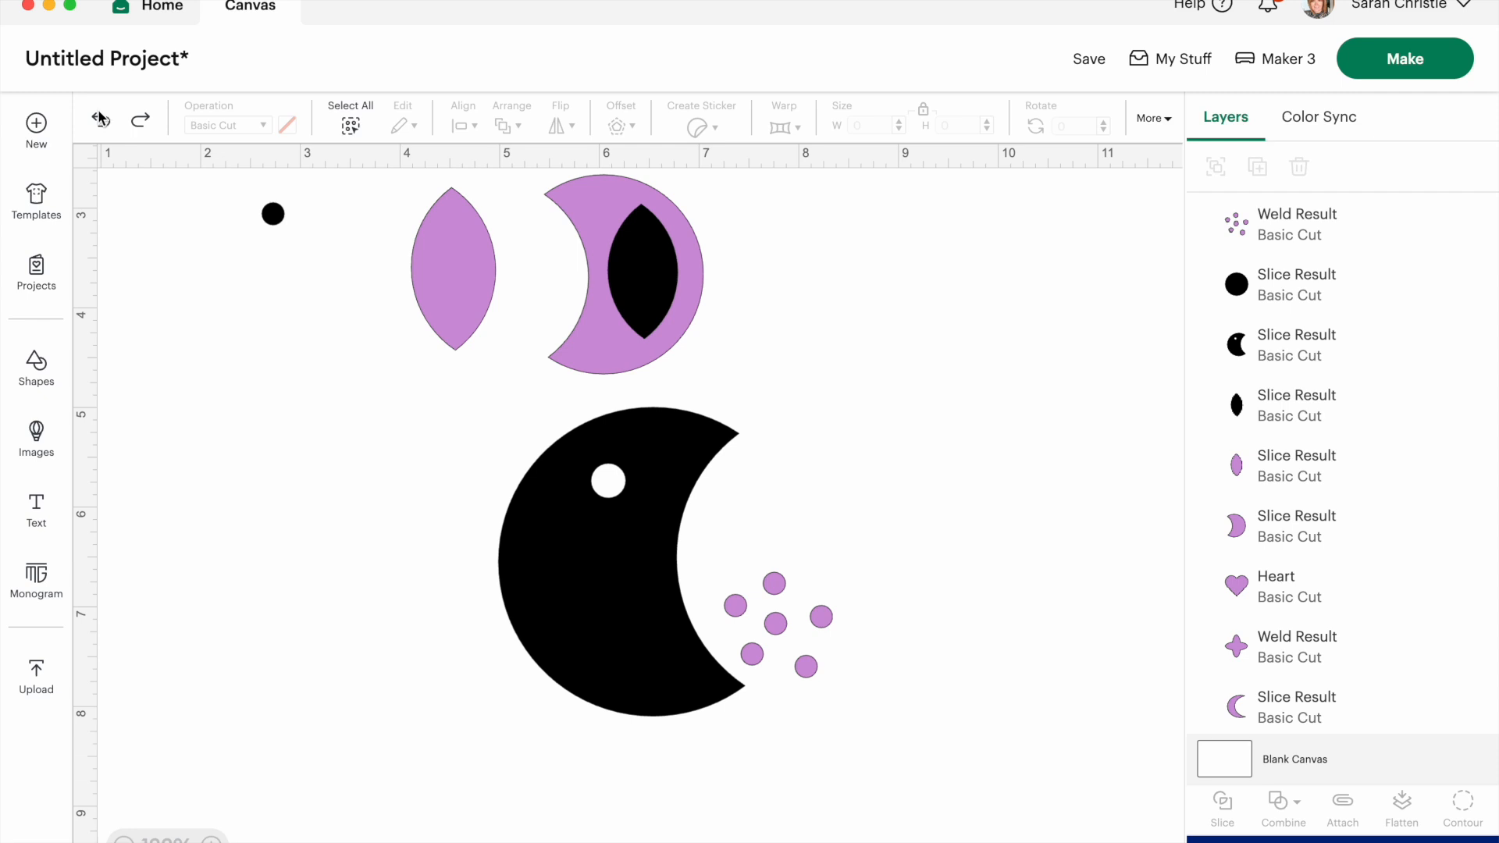
pyautogui.click(99, 119)
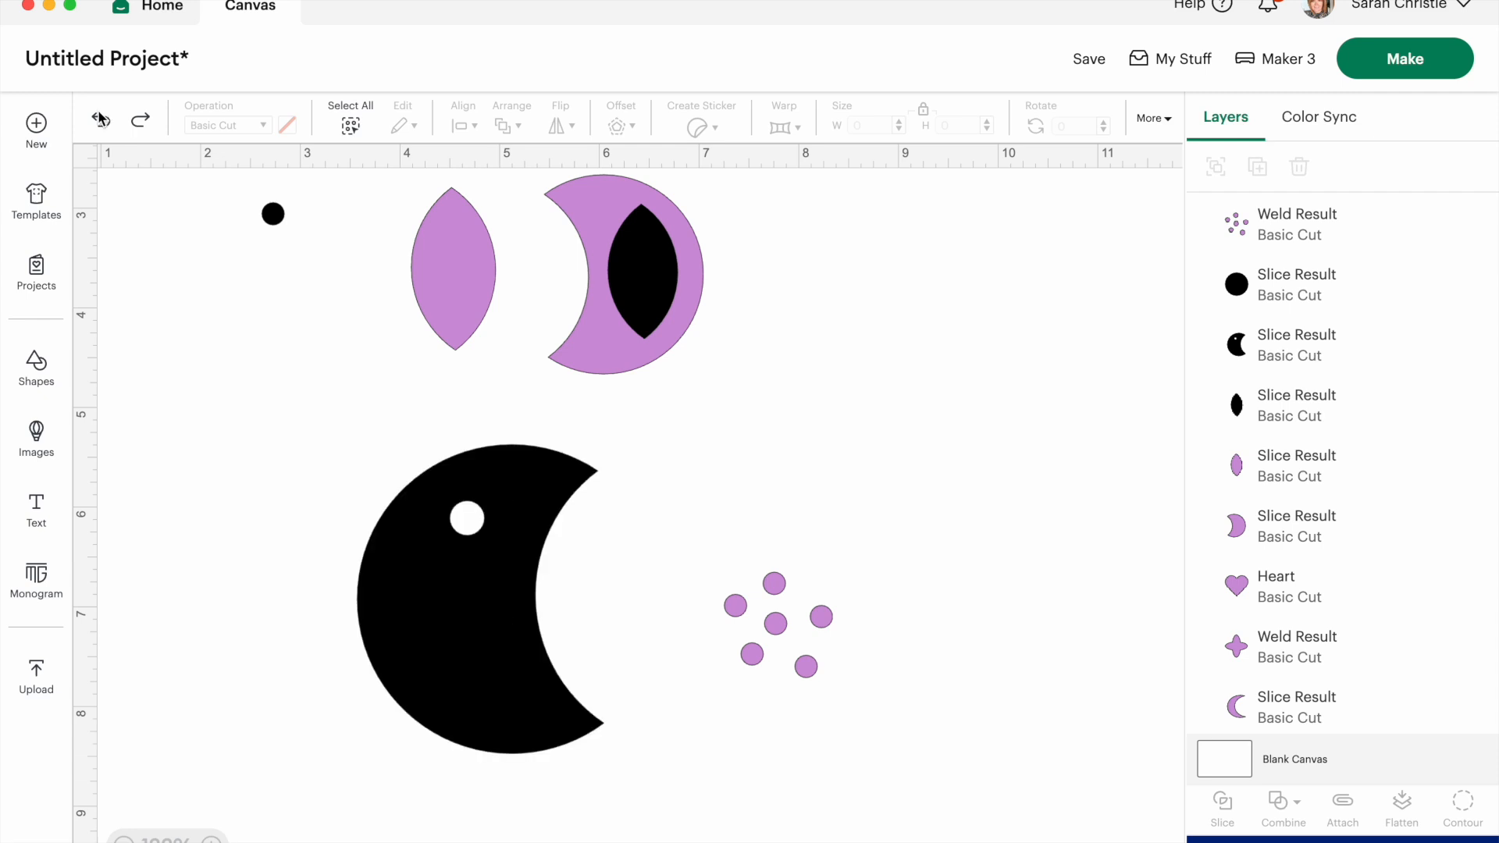
pyautogui.click(98, 119)
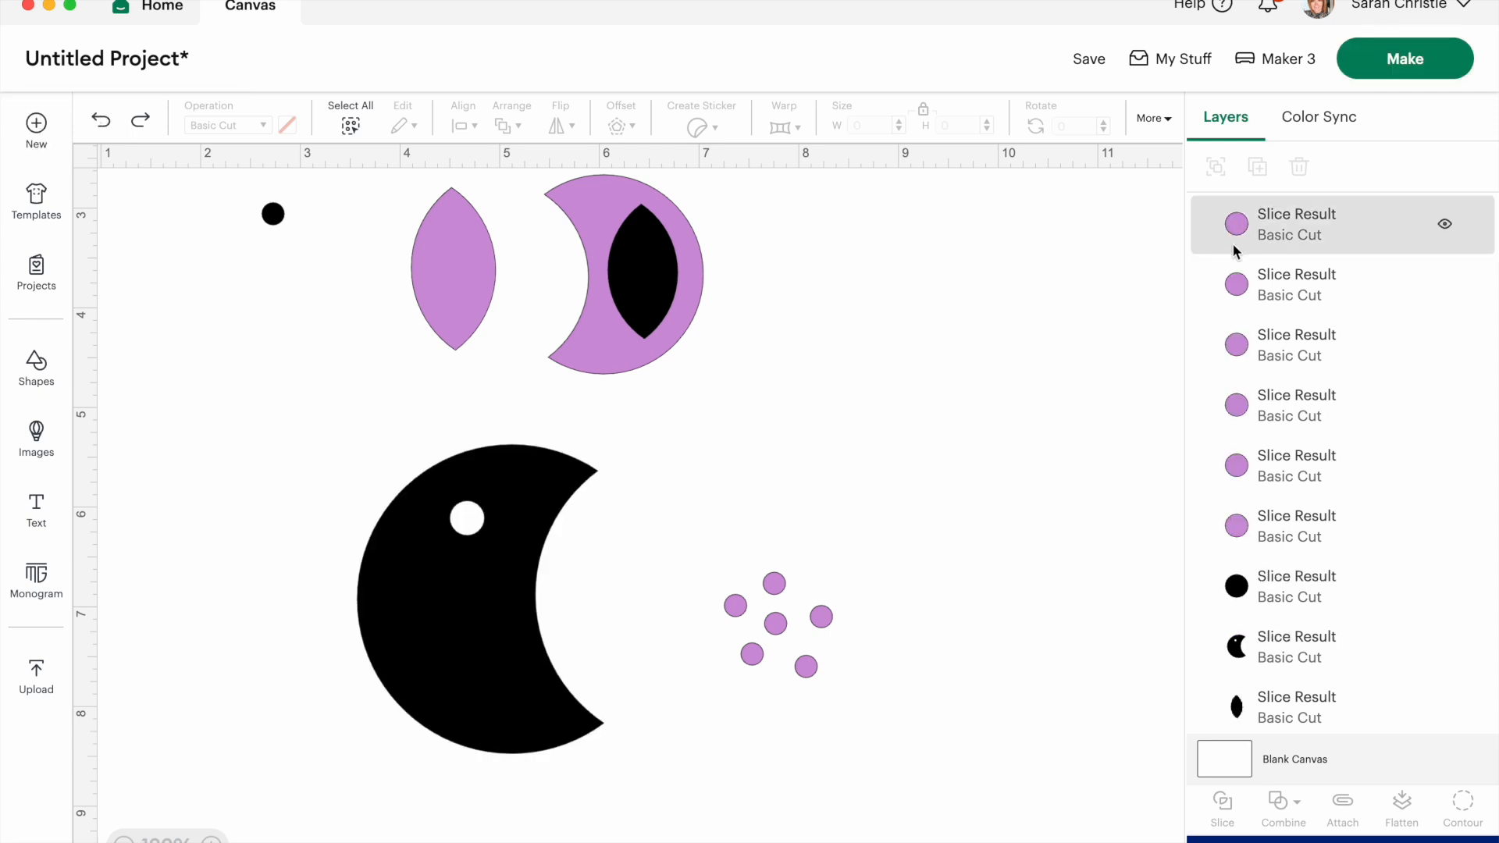
pyautogui.click(141, 127)
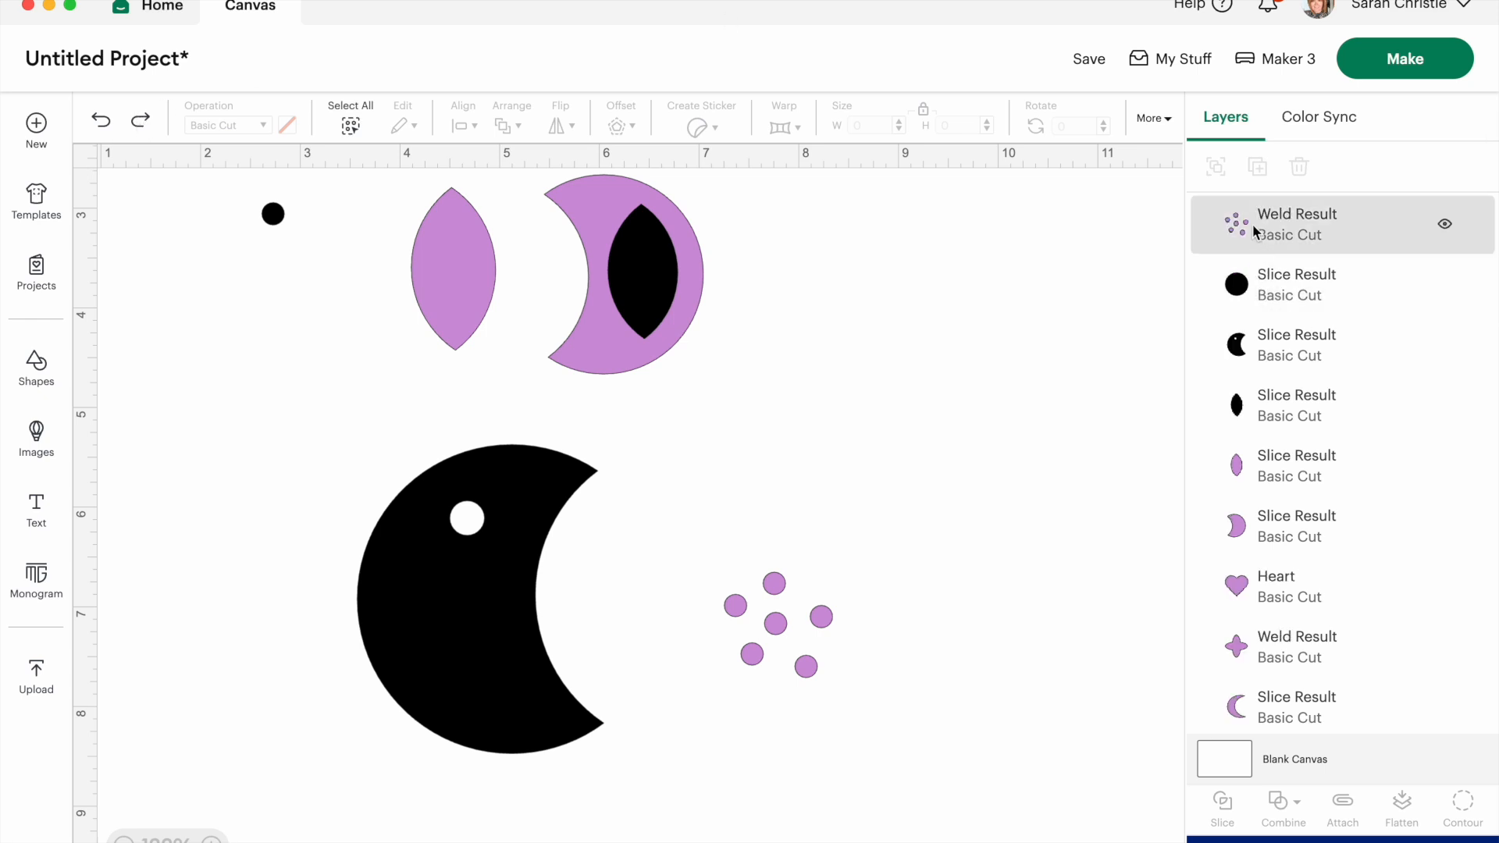
# Move the black crescent over the welded circles and slice the two shapes
pyautogui.moveTo(435, 587); pyautogui.dragTo(743, 521)
pyautogui.click(515, 527)
pyautogui.moveTo(512, 461); pyautogui.dragTo(1026, 842)
pyautogui.click(1210, 812)
# Move the perforated crescent away from the cutouts and delete both leftover circle clusters
pyautogui.moveTo(794, 497); pyautogui.dragTo(453, 516)
pyautogui.moveTo(710, 531); pyautogui.dragTo(917, 780)
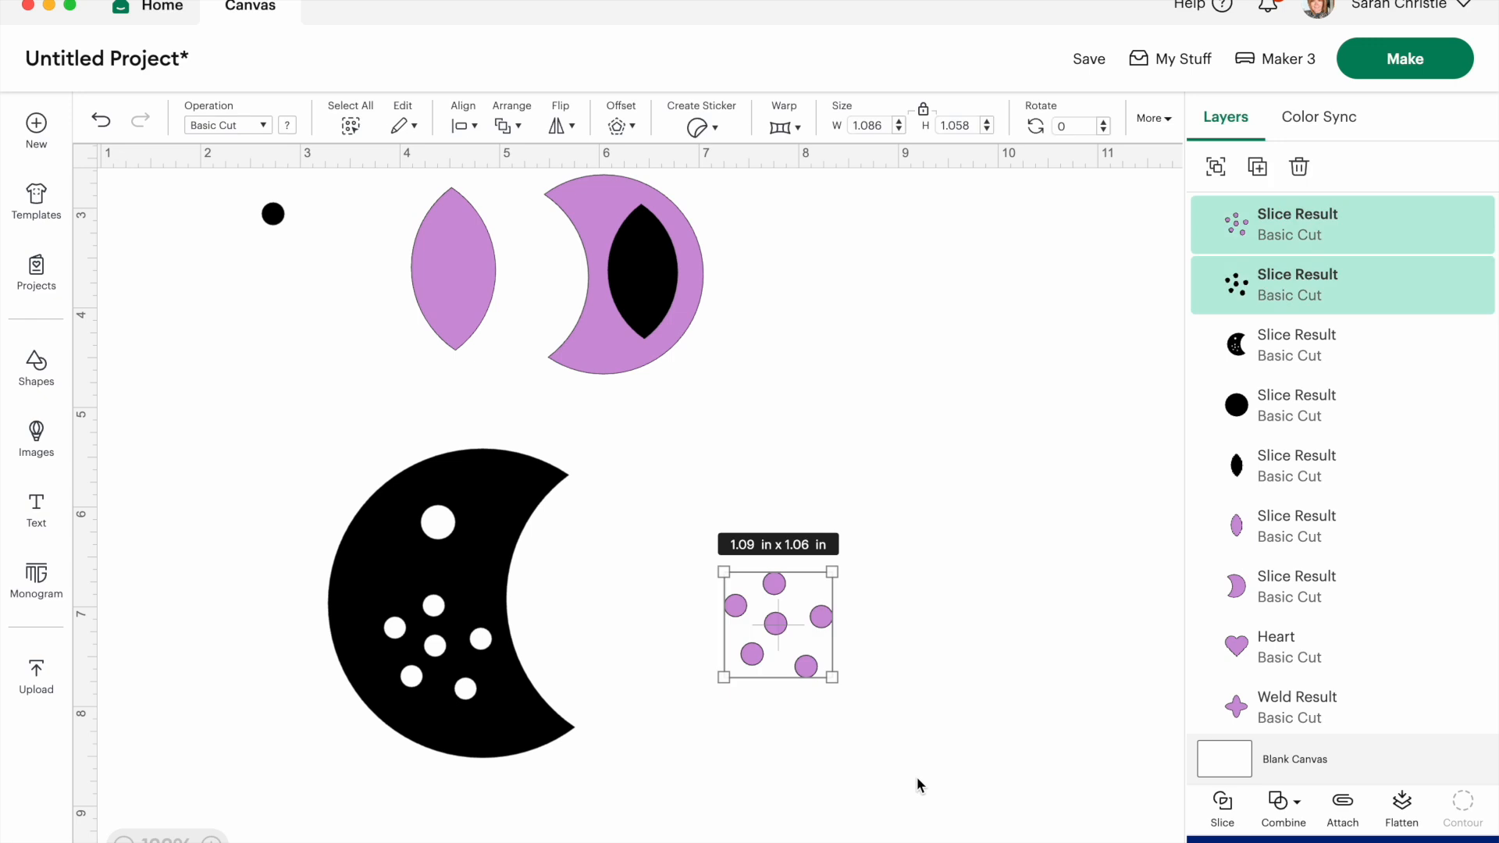
pyautogui.press('Delete')
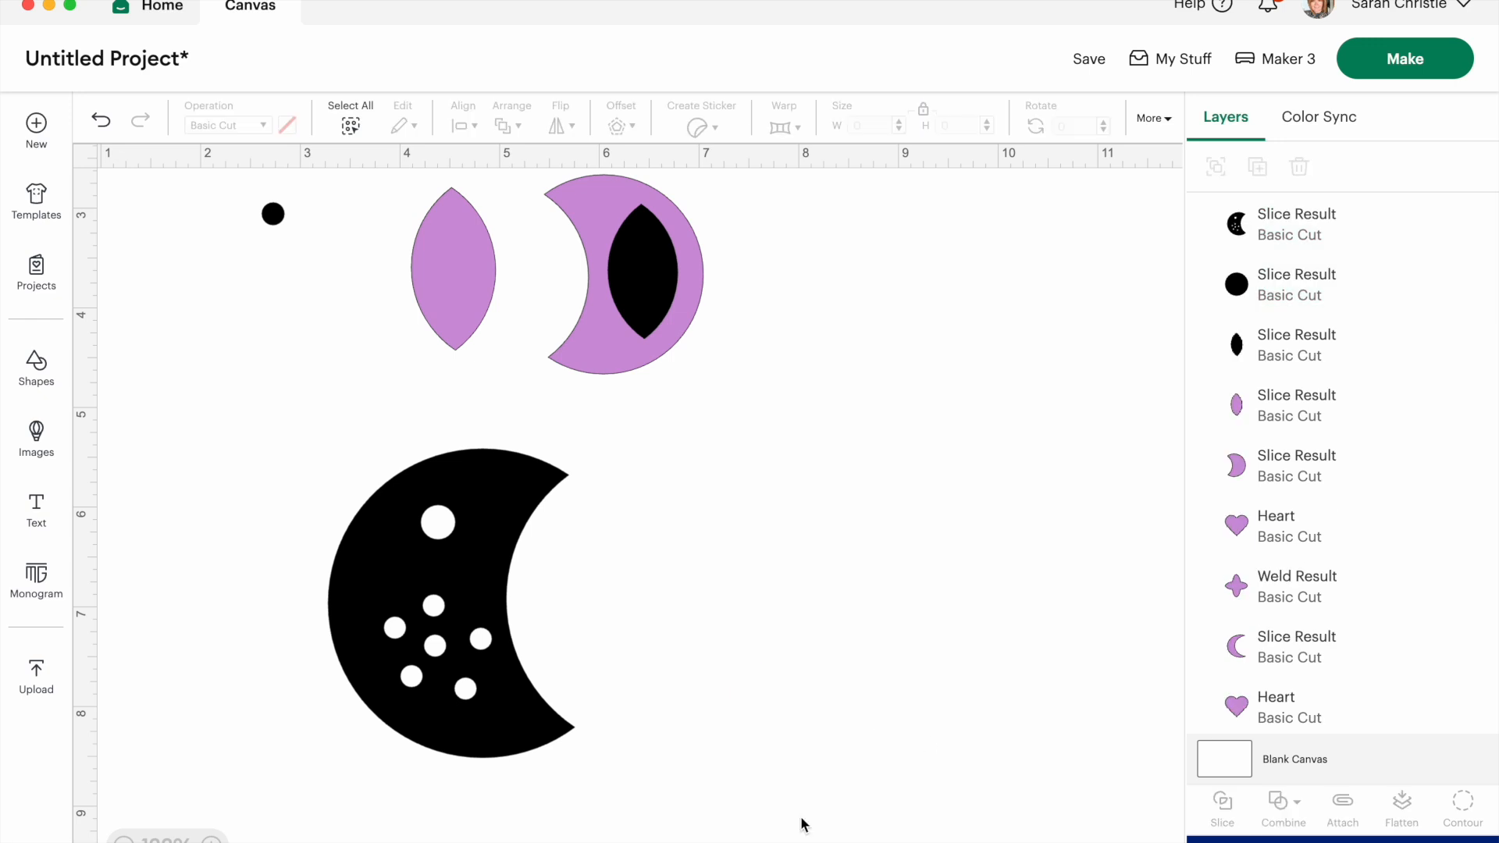
# Position the purple lens shape over the upper edge of the perforated crescent and duplicate it twice
pyautogui.moveTo(461, 518); pyautogui.dragTo(310, 358)
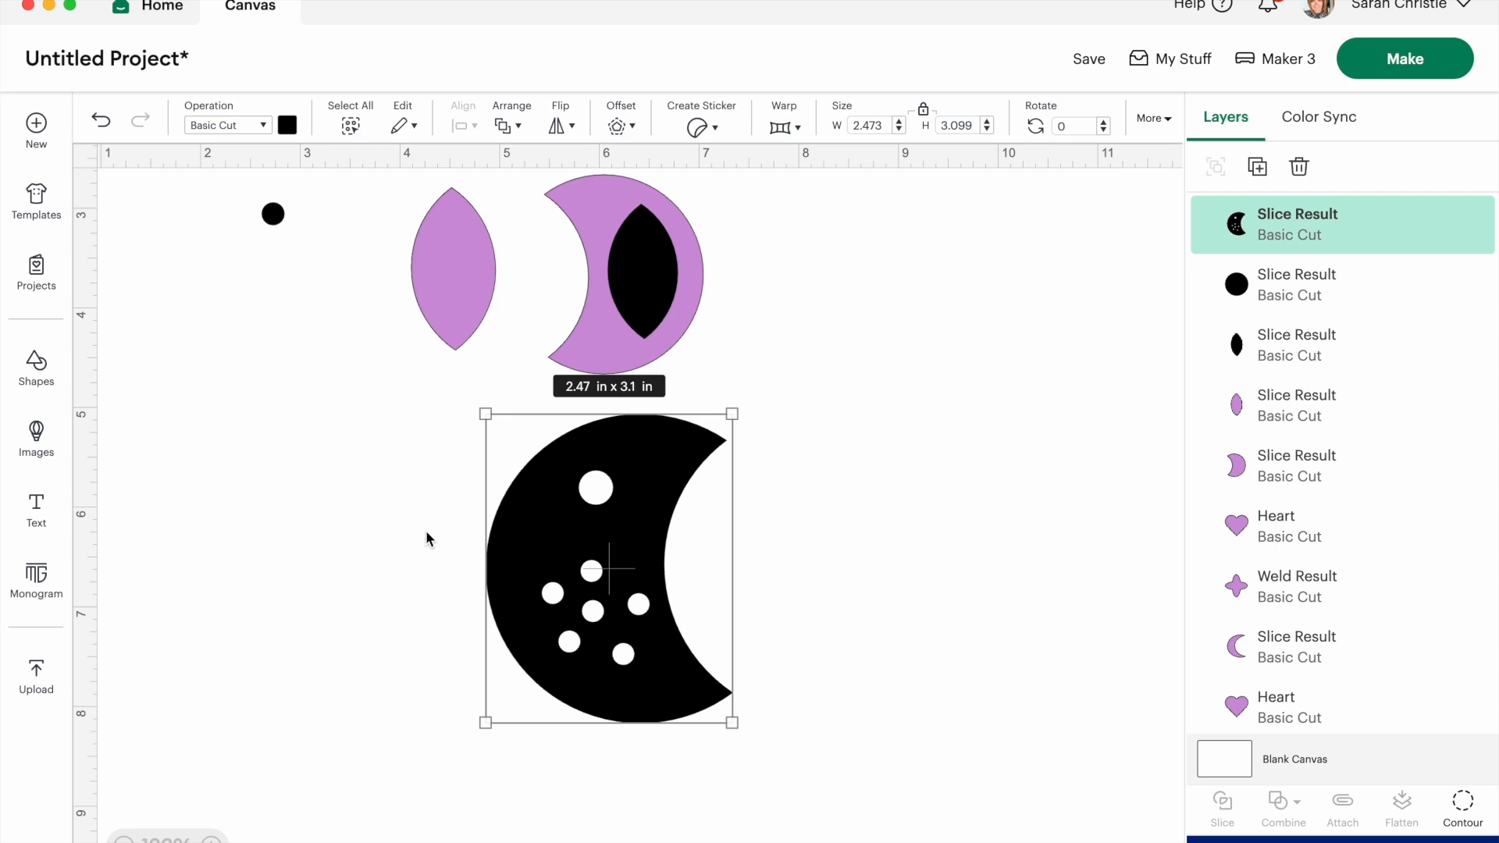
pyautogui.moveTo(543, 523); pyautogui.dragTo(350, 528)
pyautogui.moveTo(484, 223); pyautogui.dragTo(484, 334)
pyautogui.click(1257, 166)
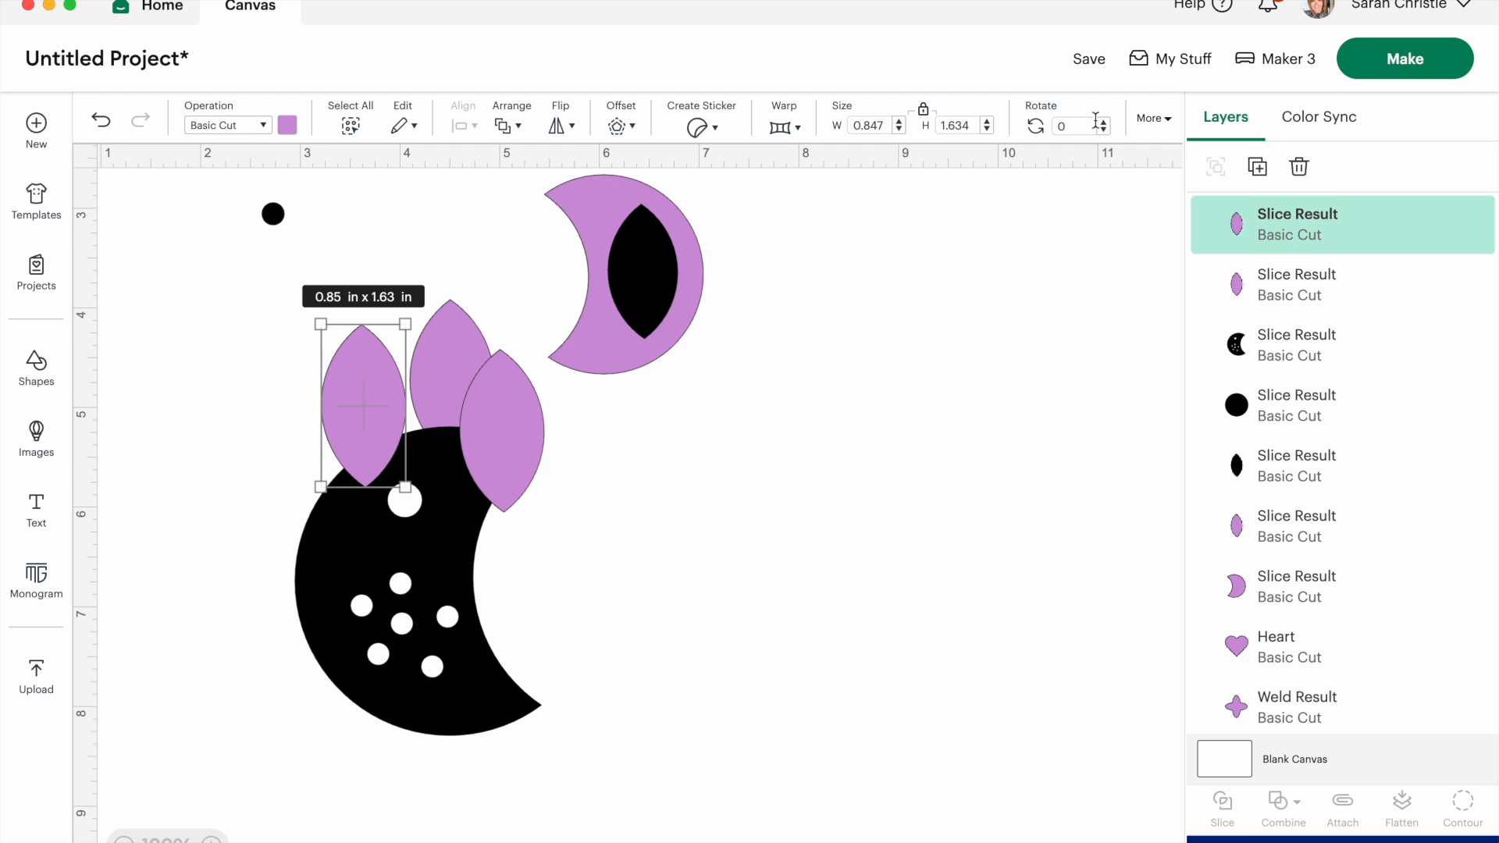
# Rotate the leftmost purple lens to 344° and scale it down to about 0.74 x 1.42 in
pyautogui.click(1104, 121)
pyautogui.click(1104, 122)
pyautogui.click(1103, 129)
pyautogui.click(1103, 130)
pyautogui.click(1103, 130)
pyautogui.click(1103, 130)
pyautogui.click(1103, 129)
pyautogui.click(1103, 130)
pyautogui.click(1103, 130)
pyautogui.click(1103, 130)
pyautogui.click(1103, 130)
pyautogui.click(1103, 130)
pyautogui.click(1103, 129)
pyautogui.click(1103, 129)
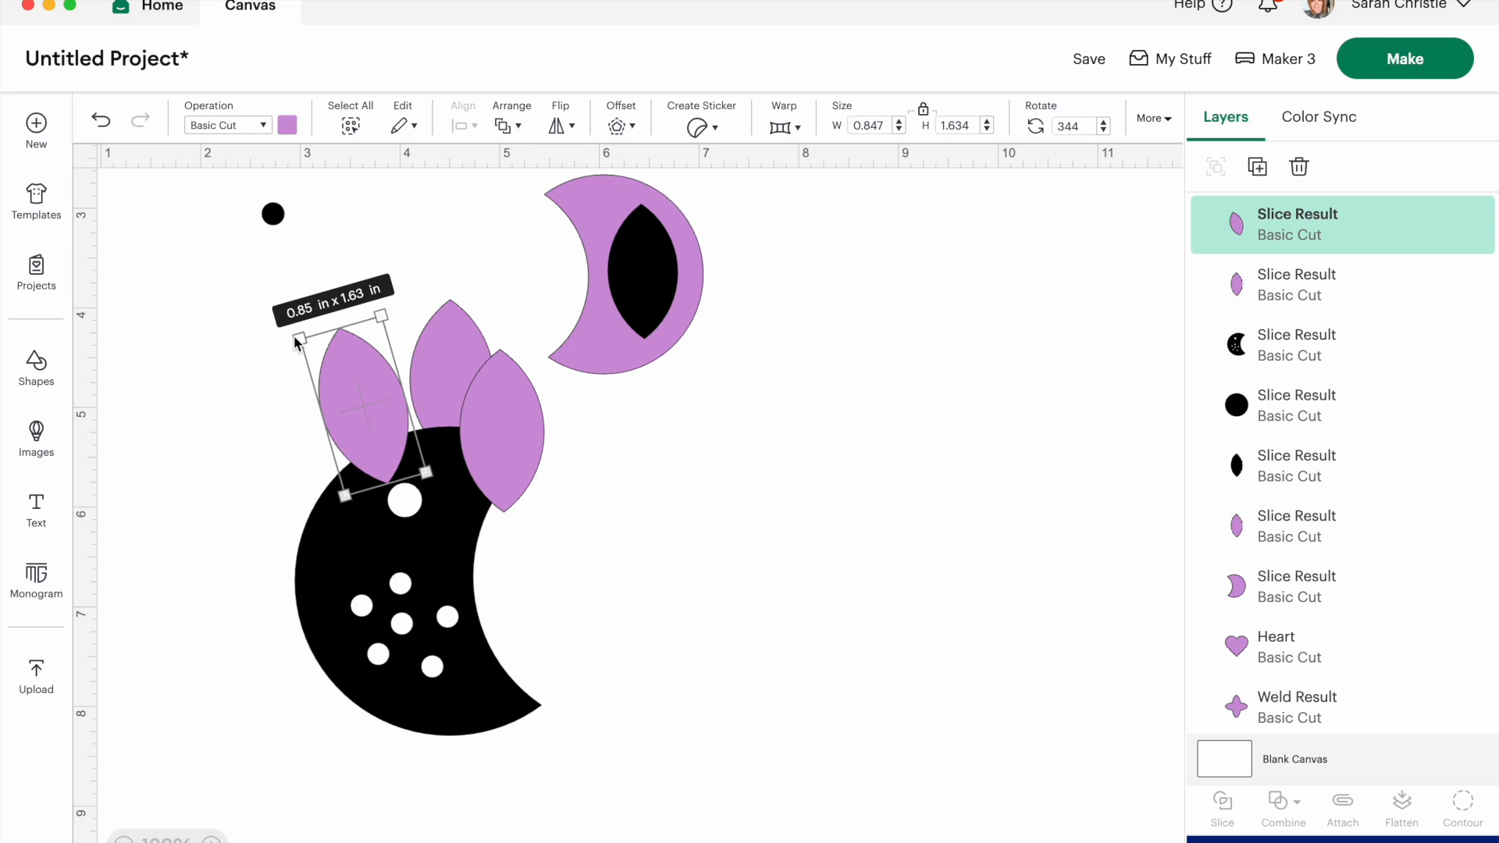
pyautogui.moveTo(380, 315); pyautogui.dragTo(376, 340)
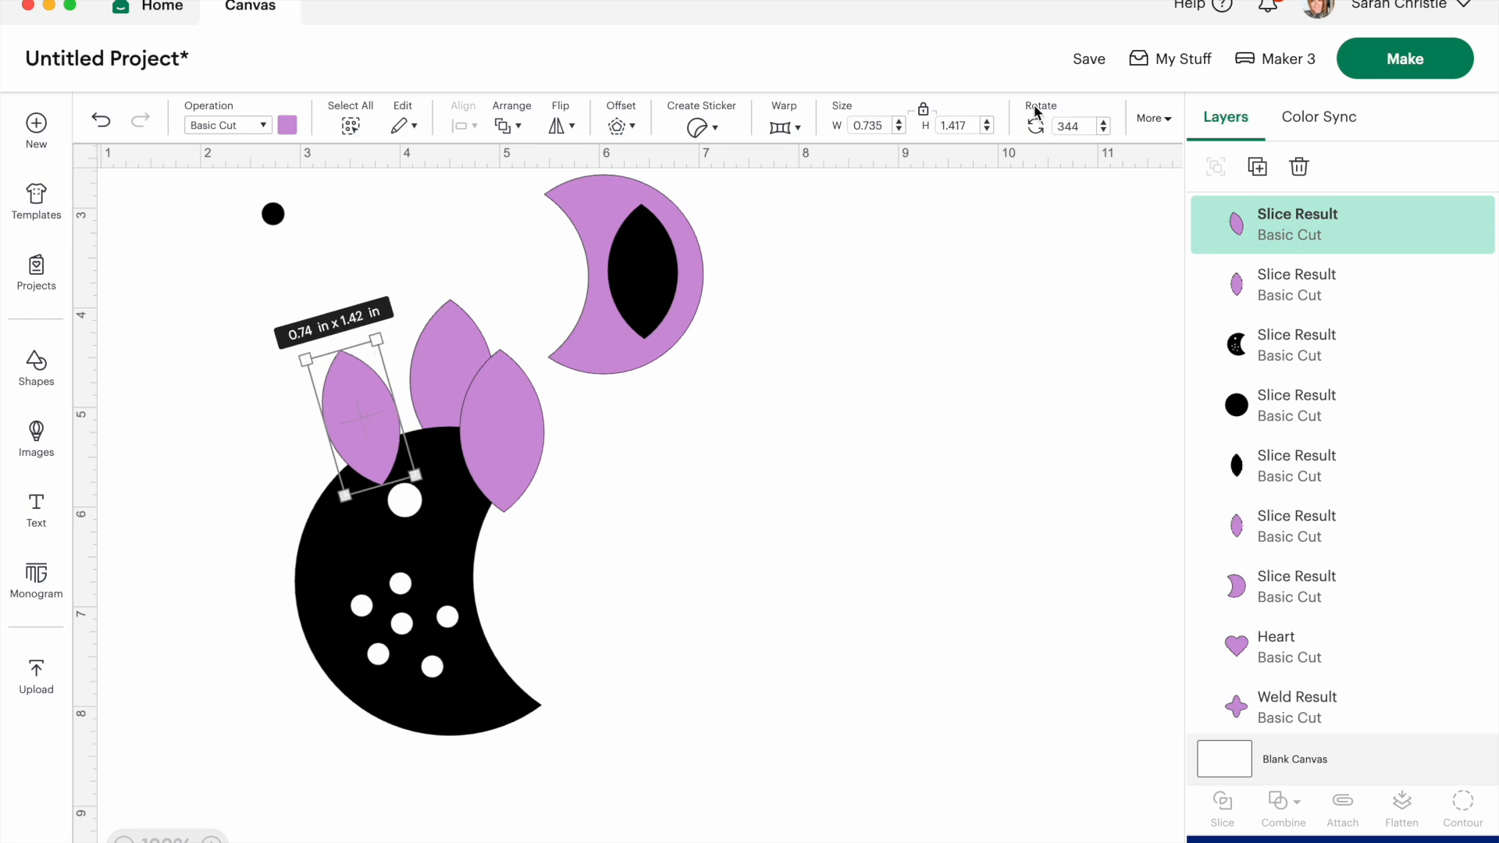
# Tilt two purple lenses outward and fan them along the crescent's left edge, with the smaller one lowest
pyautogui.click(1103, 130)
pyautogui.moveTo(344, 414); pyautogui.dragTo(268, 490)
pyautogui.click(1103, 131)
pyautogui.moveTo(257, 423); pyautogui.dragTo(266, 441)
pyautogui.click(1103, 131)
pyautogui.click(1103, 130)
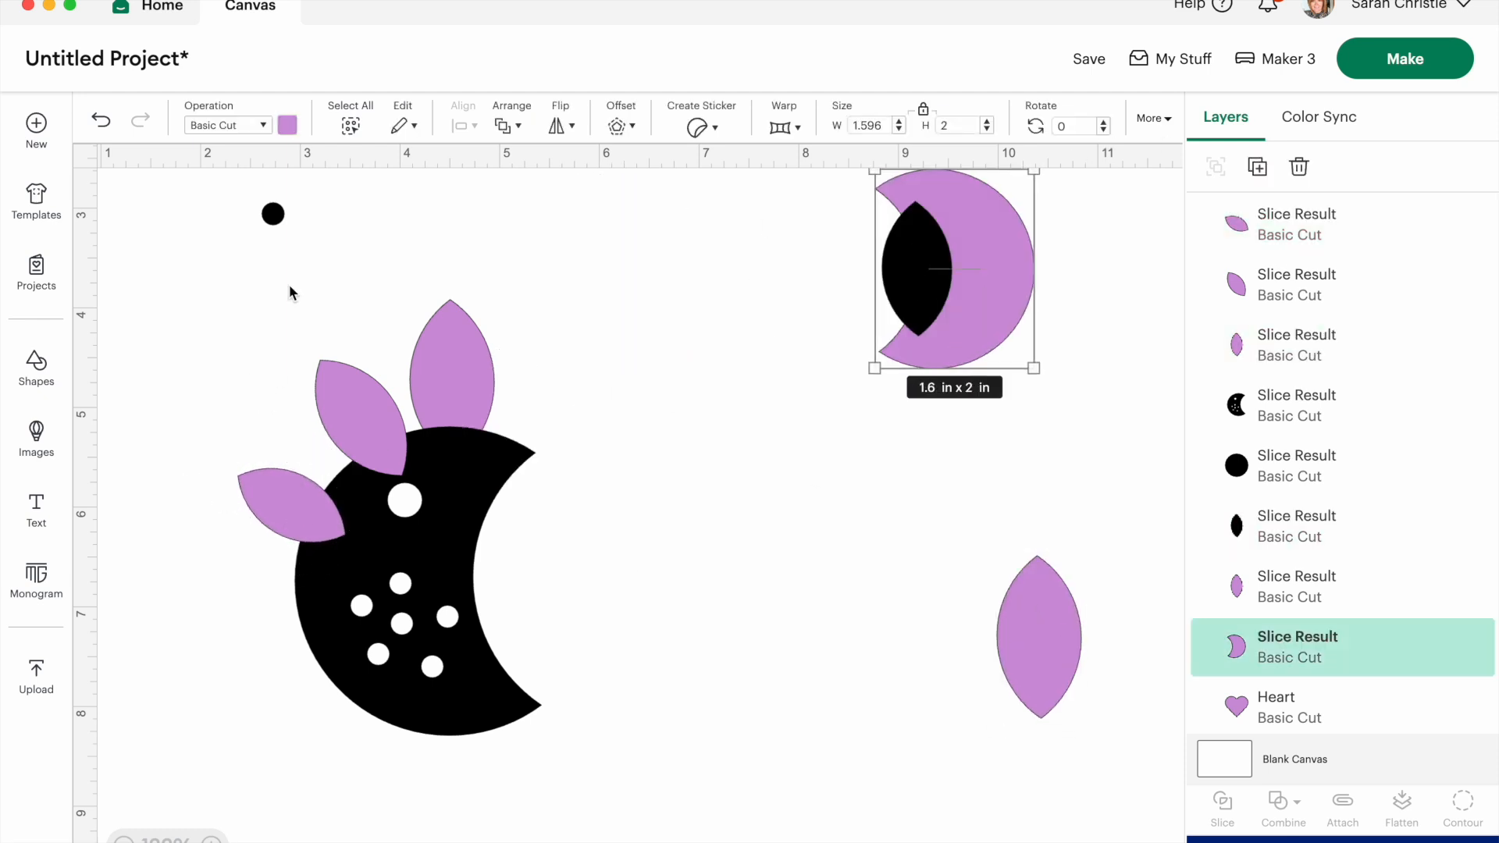
# Shift the middle purple lens slightly outward and nudge the black crescent down
pyautogui.click(764, 217)
pyautogui.moveTo(374, 415); pyautogui.dragTo(361, 410)
pyautogui.click(166, 322)
pyautogui.moveTo(395, 655); pyautogui.dragTo(393, 662)
pyautogui.click(152, 256)
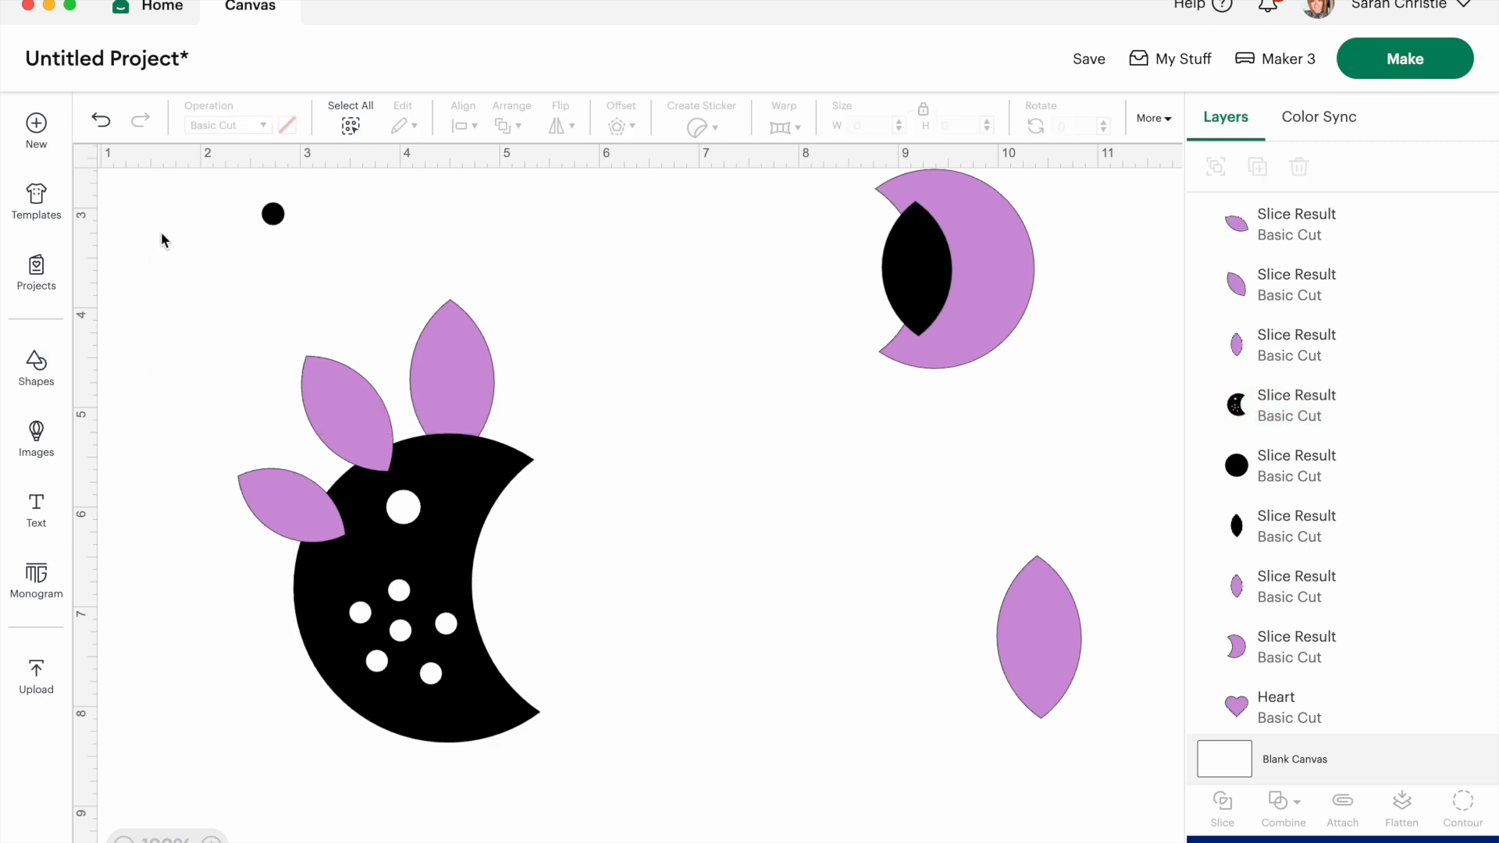
# Weld the three purple lenses and the perforated crescent into one shape and reposition it slightly
pyautogui.moveTo(153, 263); pyautogui.dragTo(558, 761)
pyautogui.click(1299, 808)
pyautogui.click(1327, 575)
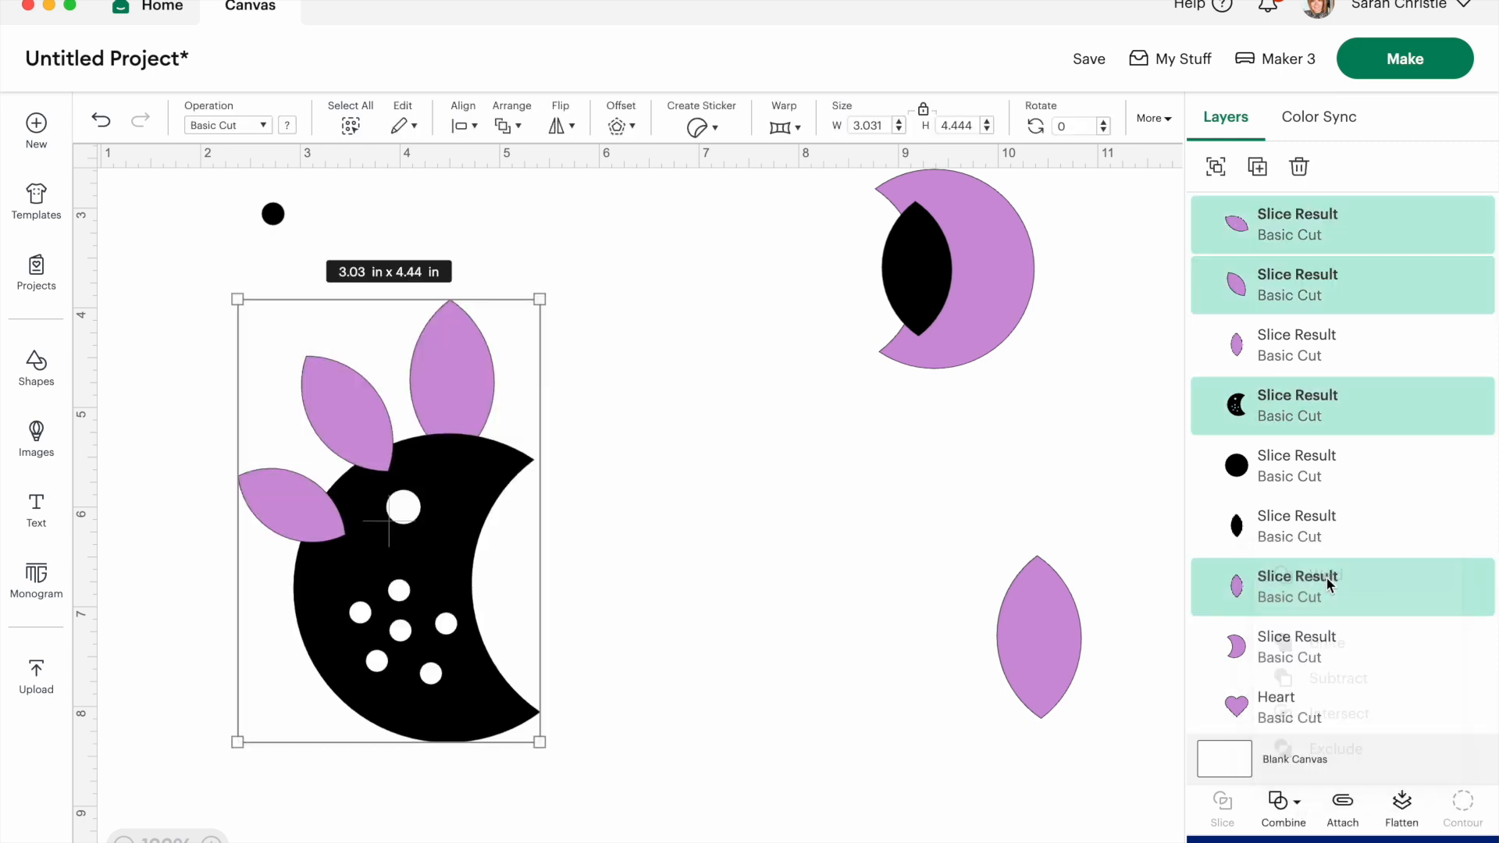
pyautogui.moveTo(371, 472); pyautogui.dragTo(353, 500)
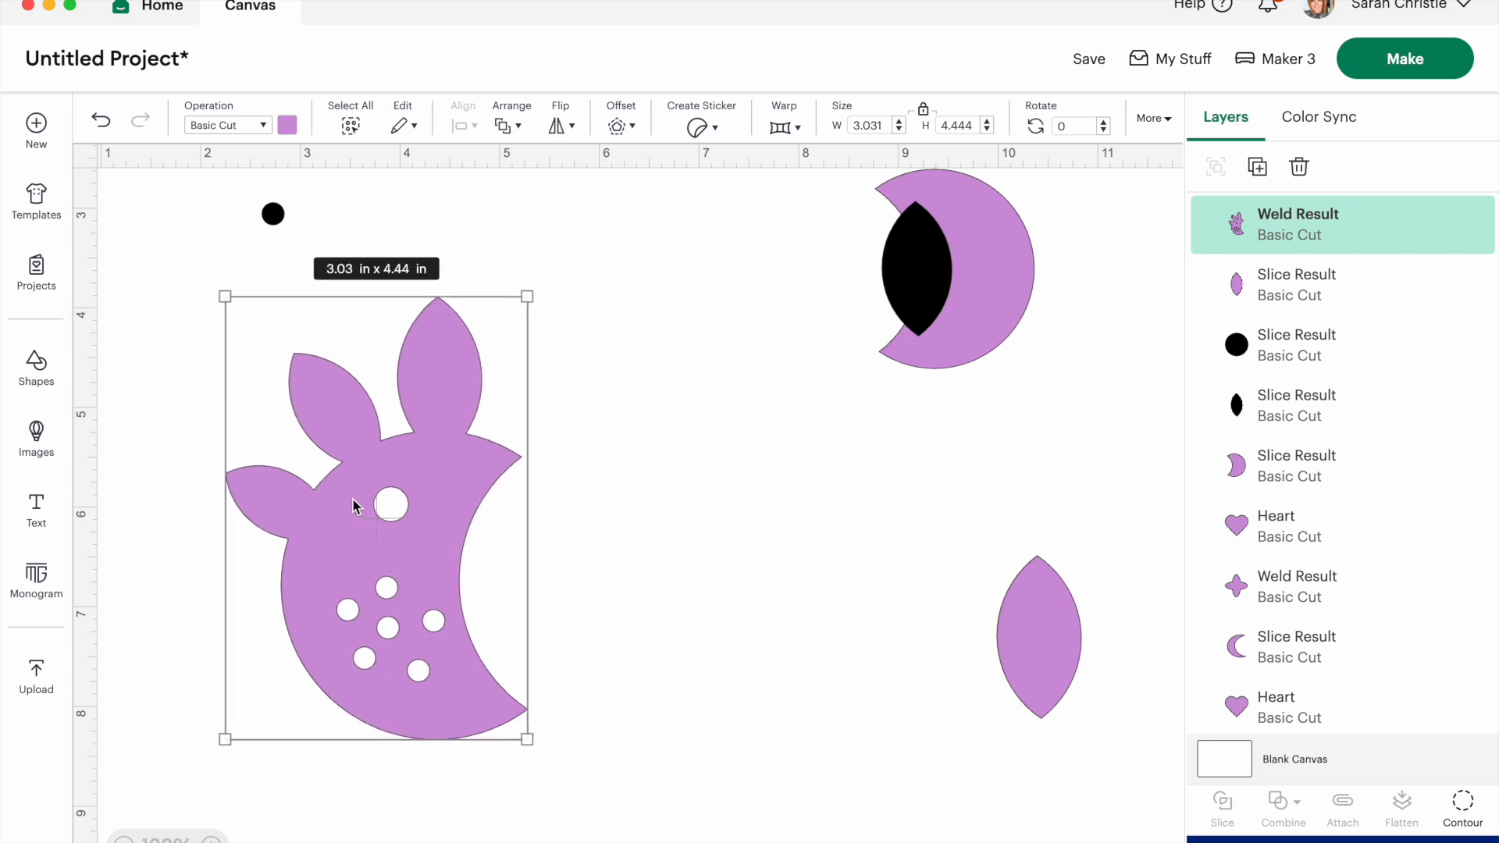
# Shrink the spare purple lens to about 0.5 x 0.97 in, make it black, and place it over the welded shape's tallest petal
pyautogui.moveTo(1038, 608); pyautogui.dragTo(672, 341)
pyautogui.rightClick(672, 341)
pyautogui.click(542, 392)
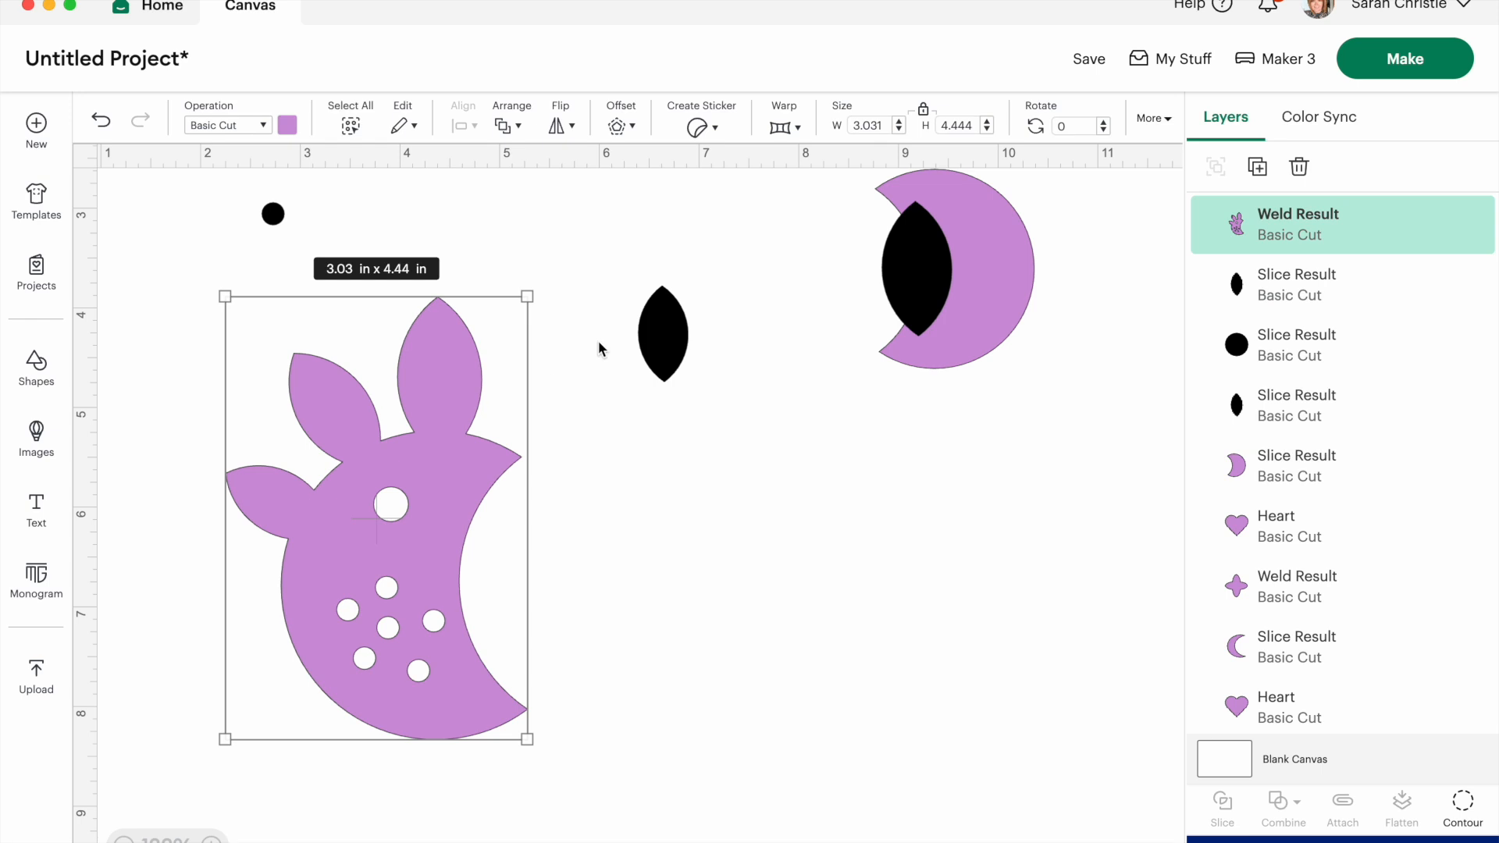
pyautogui.moveTo(680, 336); pyautogui.dragTo(456, 370)
# Send the welded purple shape to the back so the small black lens lies on top of its tallest petal
pyautogui.rightClick(407, 451)
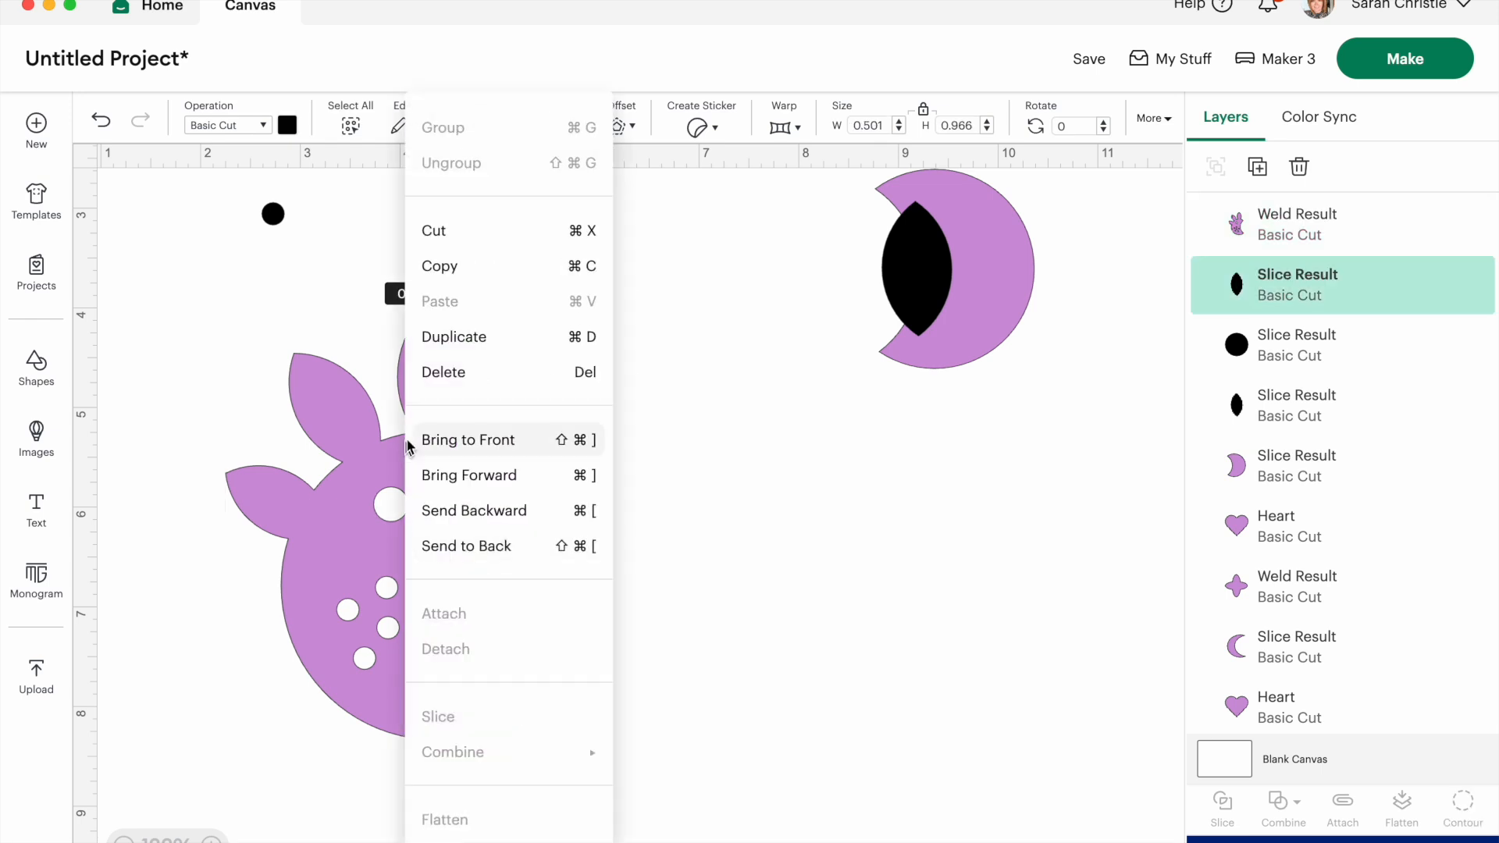
pyautogui.click(447, 545)
pyautogui.click(400, 503)
pyautogui.moveTo(400, 503); pyautogui.dragTo(406, 504)
pyautogui.click(678, 547)
pyautogui.click(465, 405)
pyautogui.rightClick(464, 396)
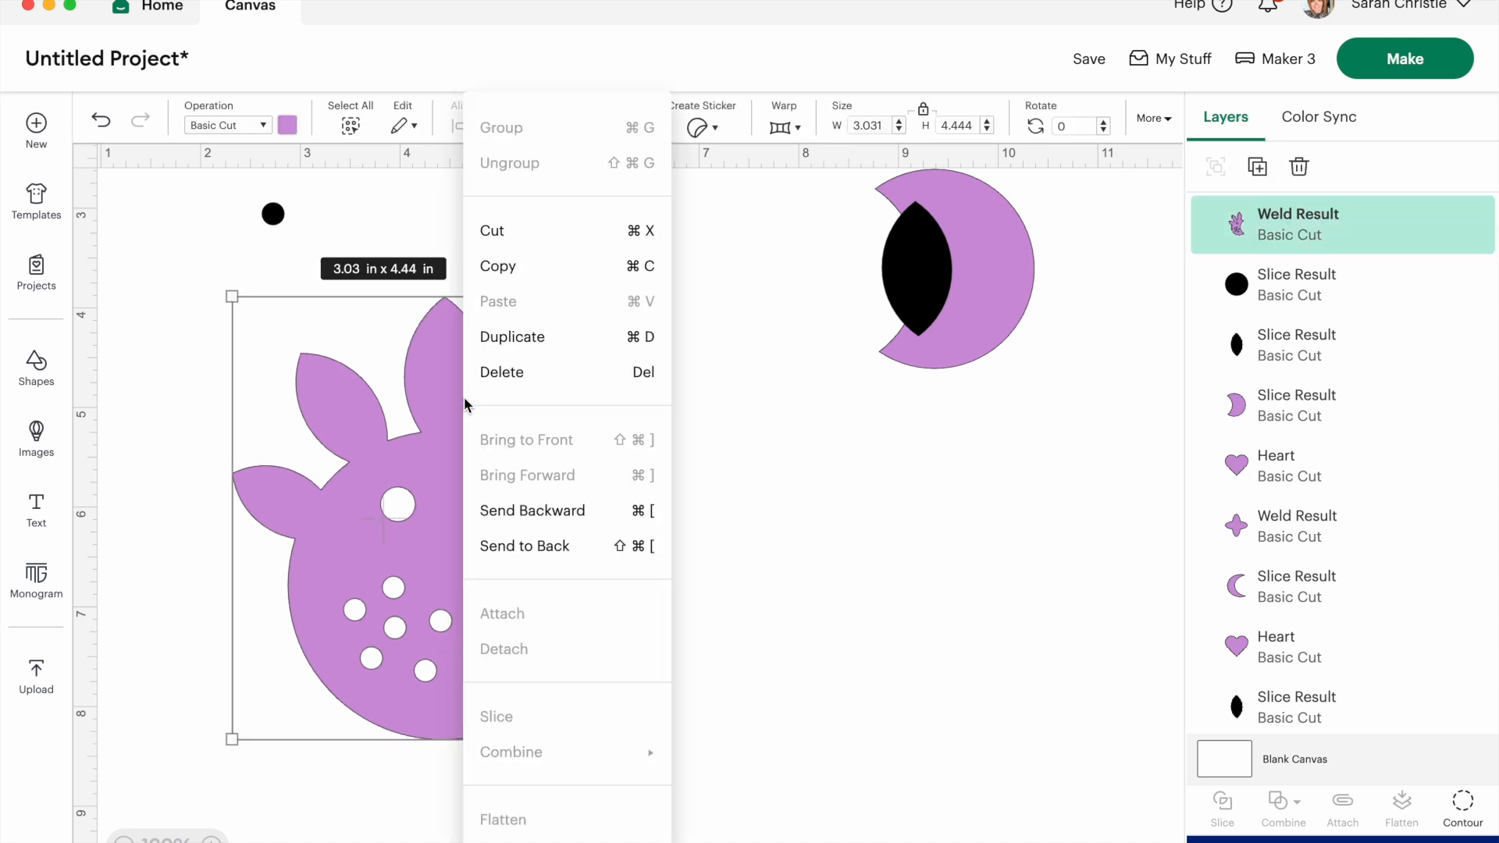
pyautogui.click(501, 545)
pyautogui.moveTo(404, 526); pyautogui.dragTo(405, 531)
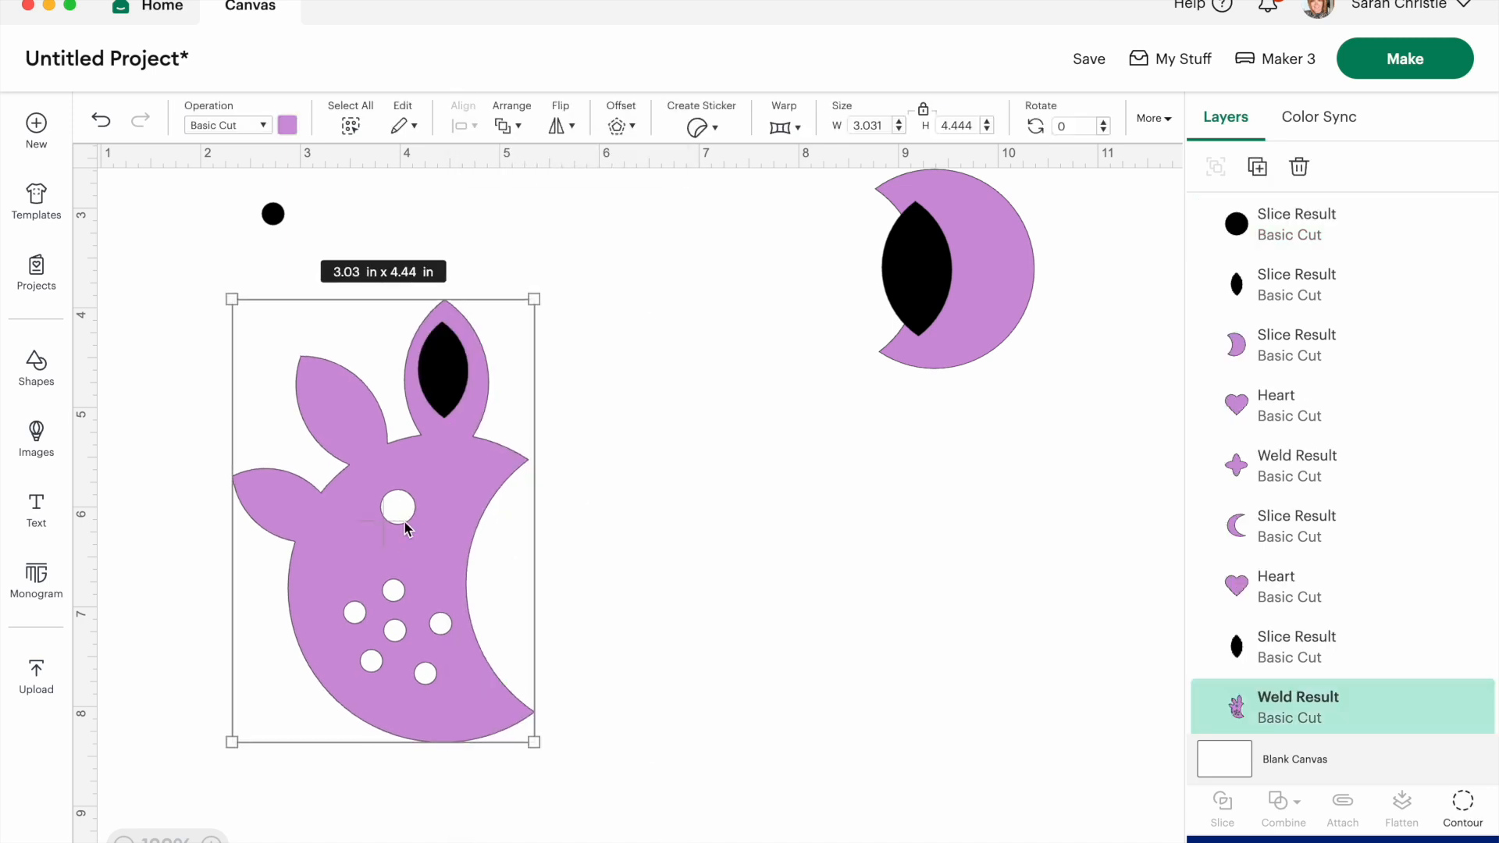
# Slice the small black lens out of the tallest petal, delete the leftover pieces, and move the cut shape back into place
pyautogui.click(204, 250)
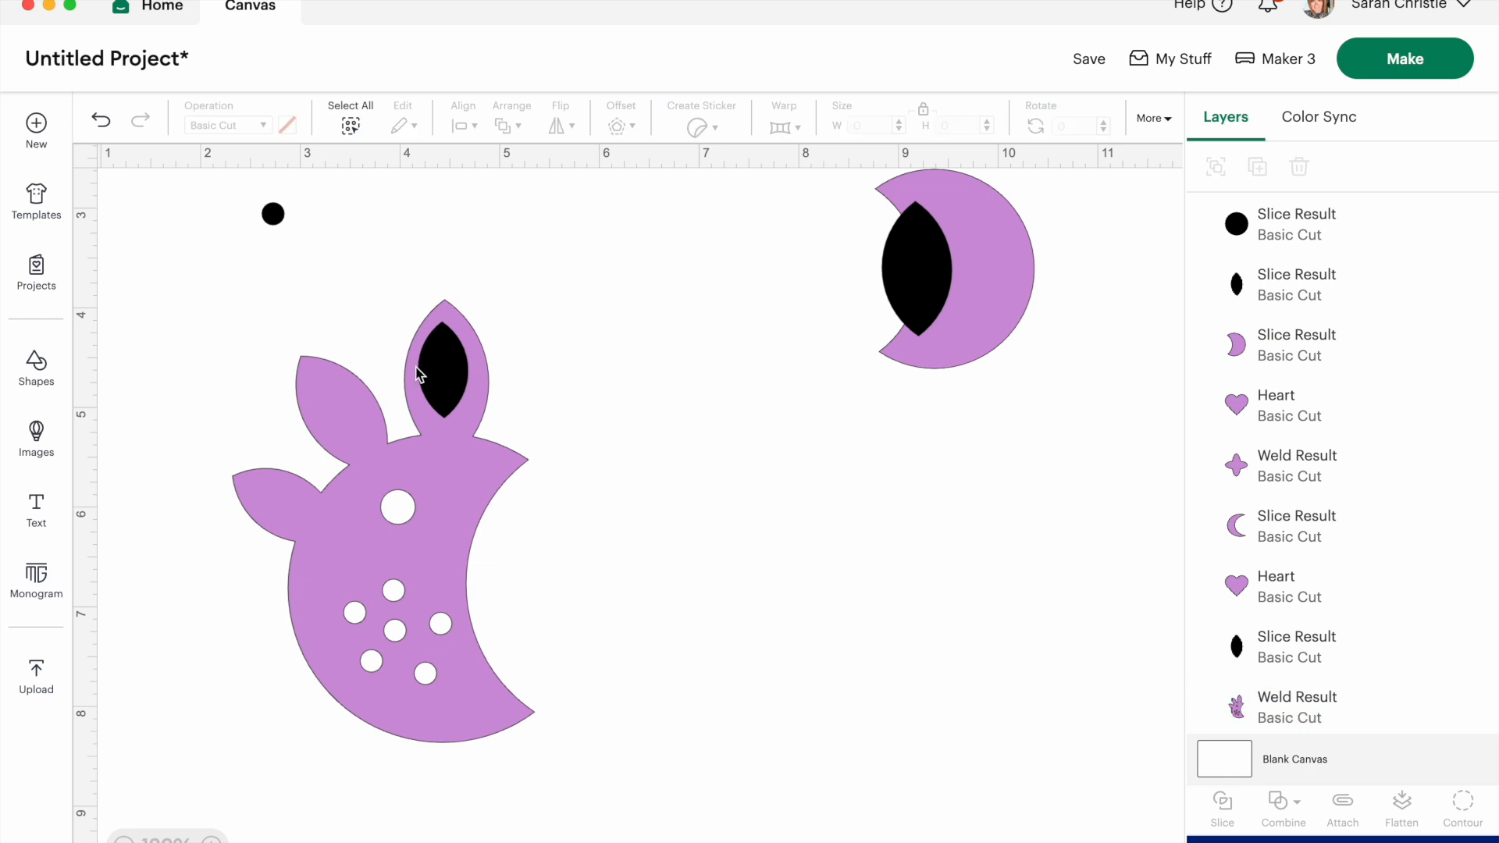
pyautogui.moveTo(156, 289); pyautogui.dragTo(606, 606)
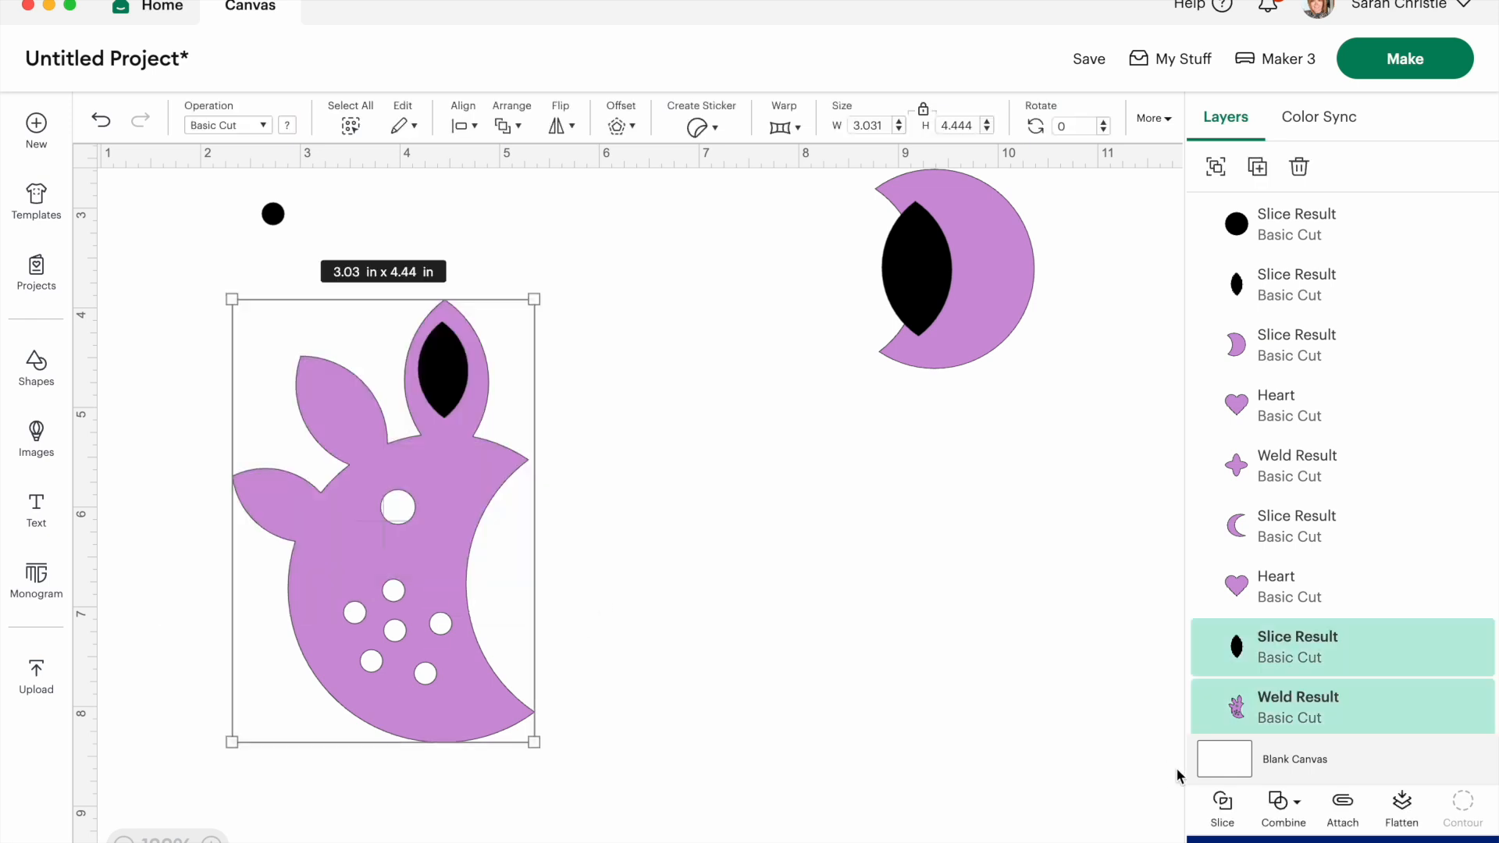
pyautogui.click(1228, 800)
pyautogui.moveTo(478, 593); pyautogui.dragTo(724, 631)
pyautogui.moveTo(425, 303); pyautogui.dragTo(478, 443)
pyautogui.press('Delete')
pyautogui.click(687, 588)
pyautogui.moveTo(687, 586); pyautogui.dragTo(374, 541)
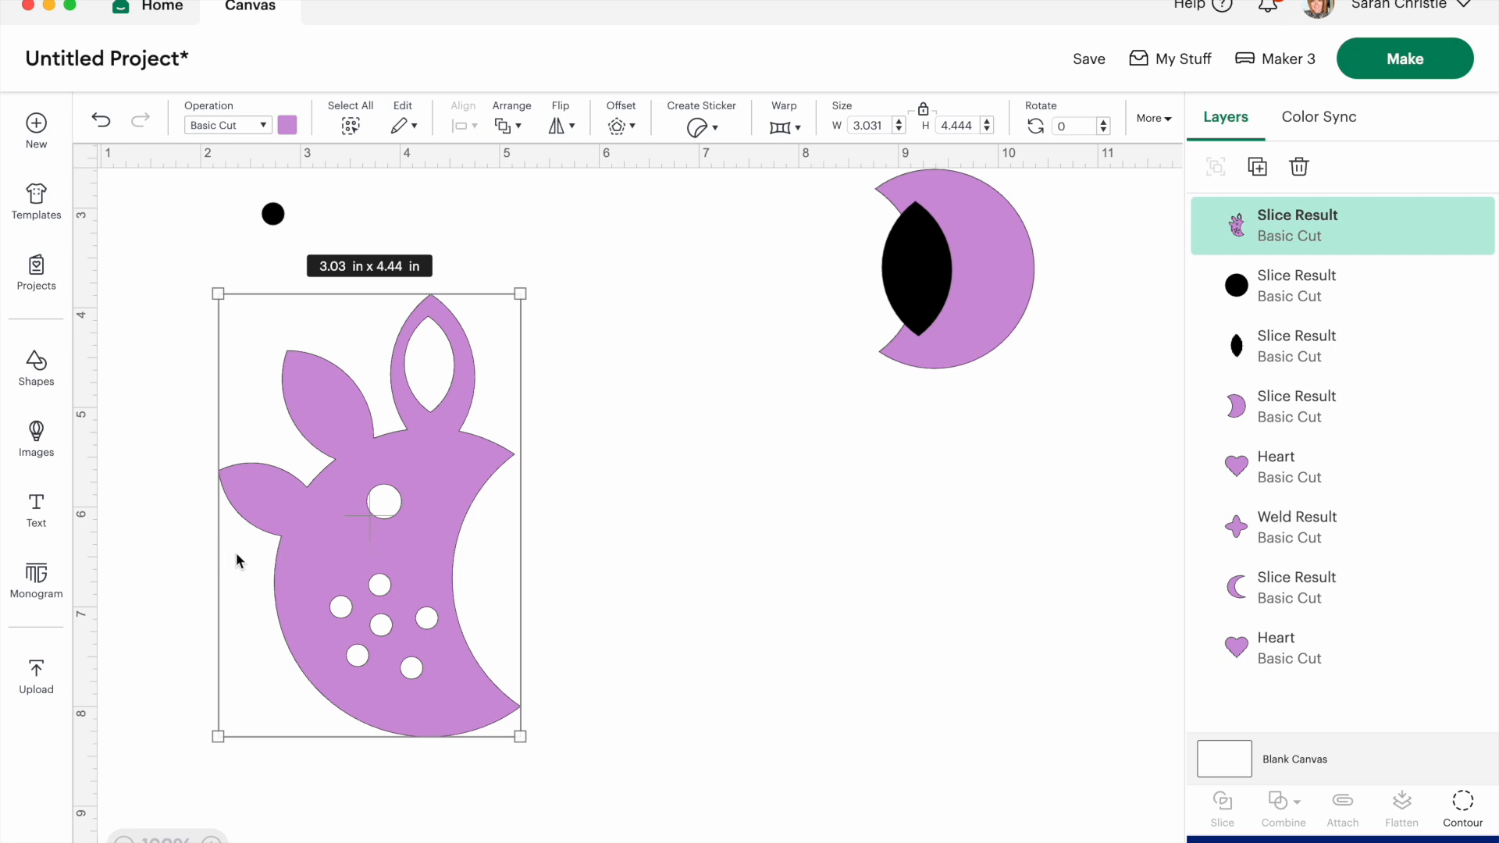
# Separate the larger black lens from the purple crescent, bring them together again, and enlarge the lens to fill the crescent's opening
pyautogui.moveTo(912, 256); pyautogui.dragTo(668, 248)
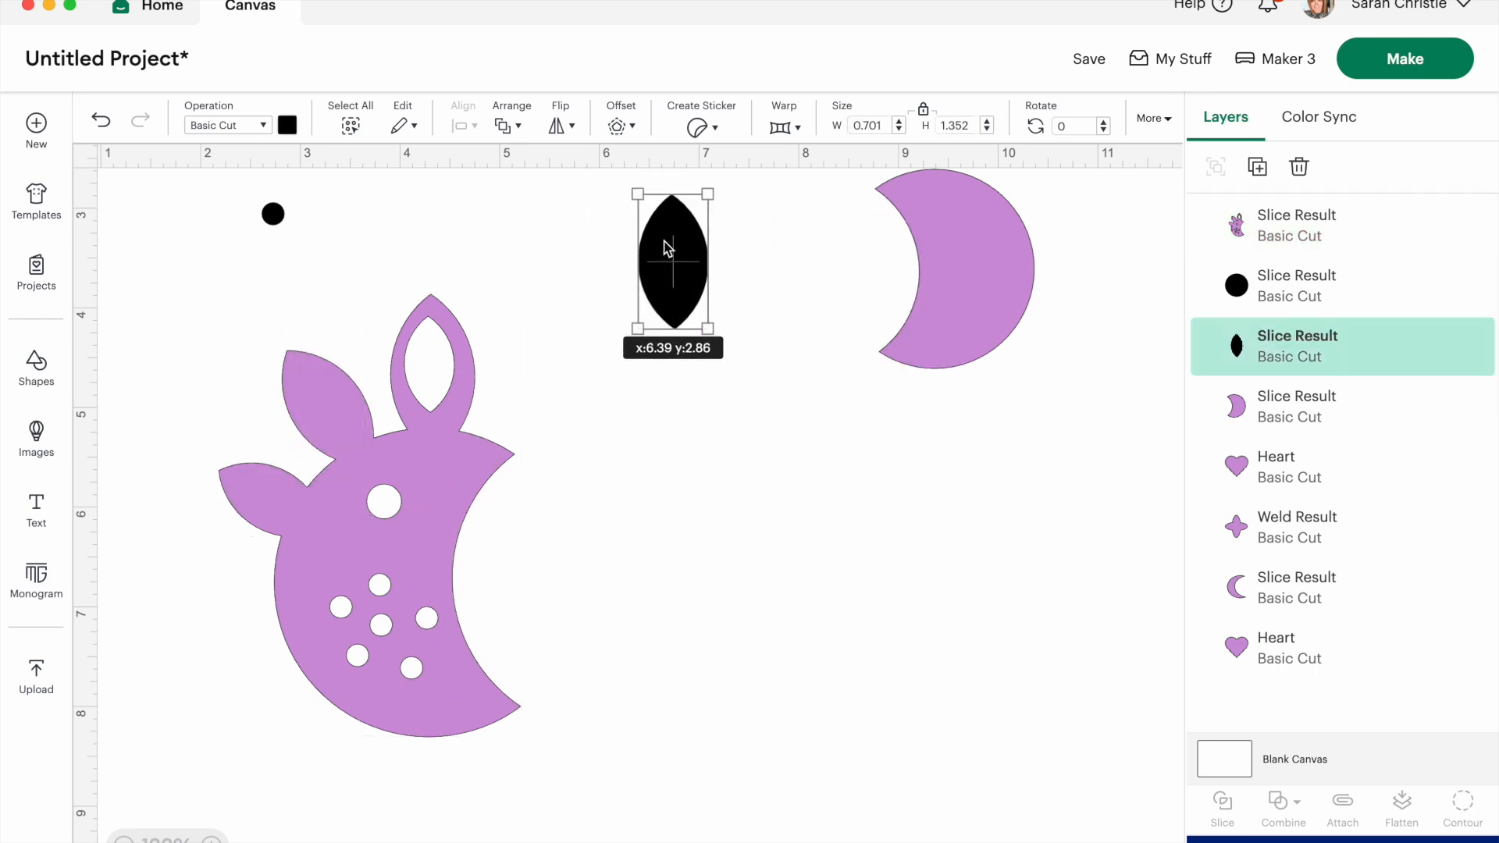
pyautogui.moveTo(977, 228); pyautogui.dragTo(869, 260)
pyautogui.moveTo(643, 226); pyautogui.dragTo(753, 269)
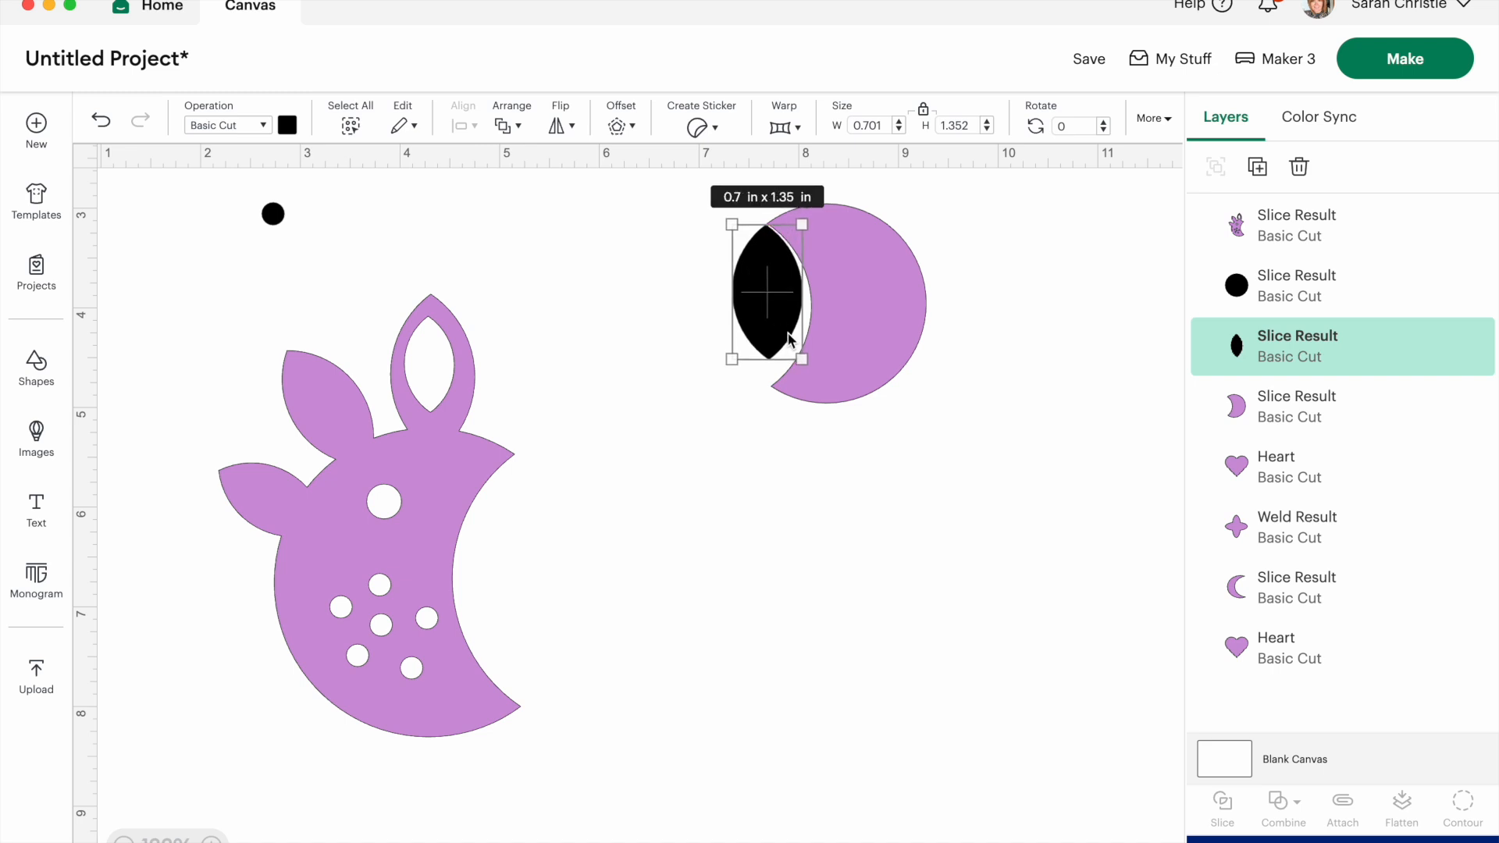
pyautogui.moveTo(801, 361); pyautogui.dragTo(812, 390)
pyautogui.click(854, 327)
pyautogui.moveTo(854, 326); pyautogui.dragTo(856, 327)
pyautogui.click(556, 327)
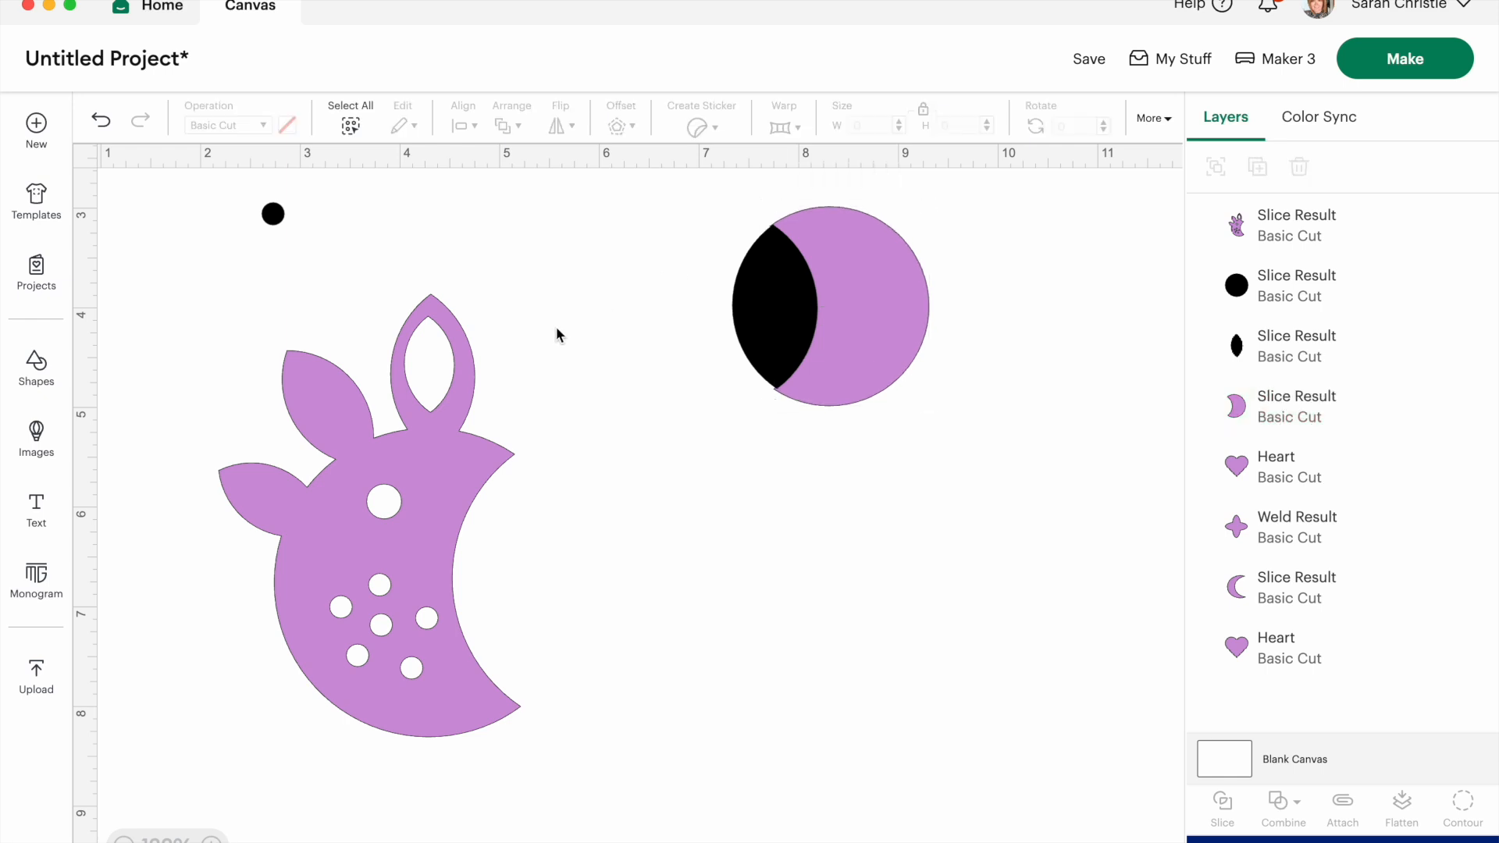
pyautogui.click(758, 310)
pyautogui.moveTo(817, 391); pyautogui.dragTo(820, 392)
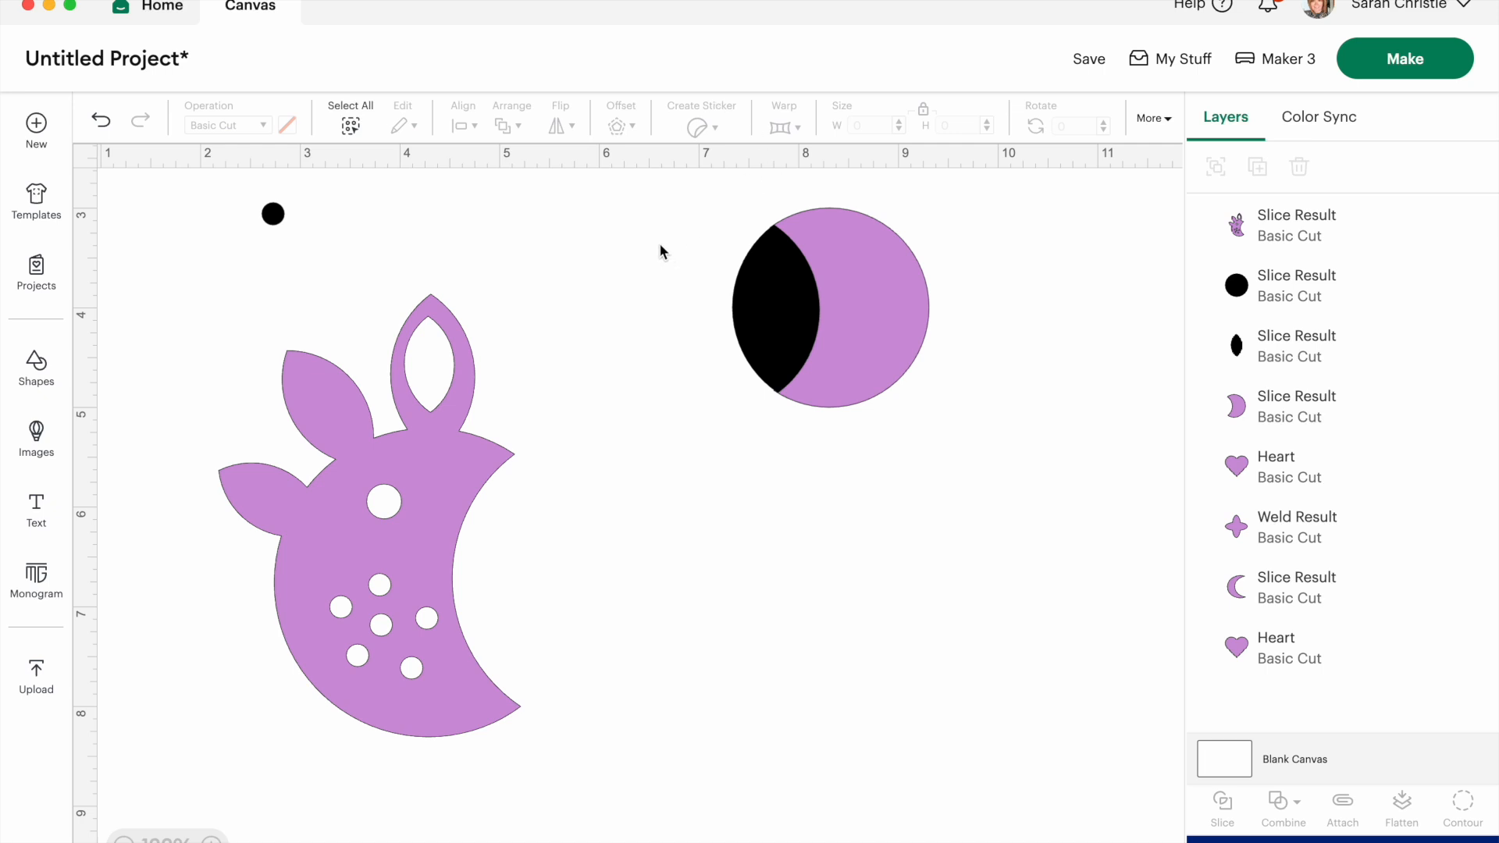
# Combine the enlarged black lens and the purple crescent into one shape
pyautogui.moveTo(847, 305); pyautogui.dragTo(957, 305)
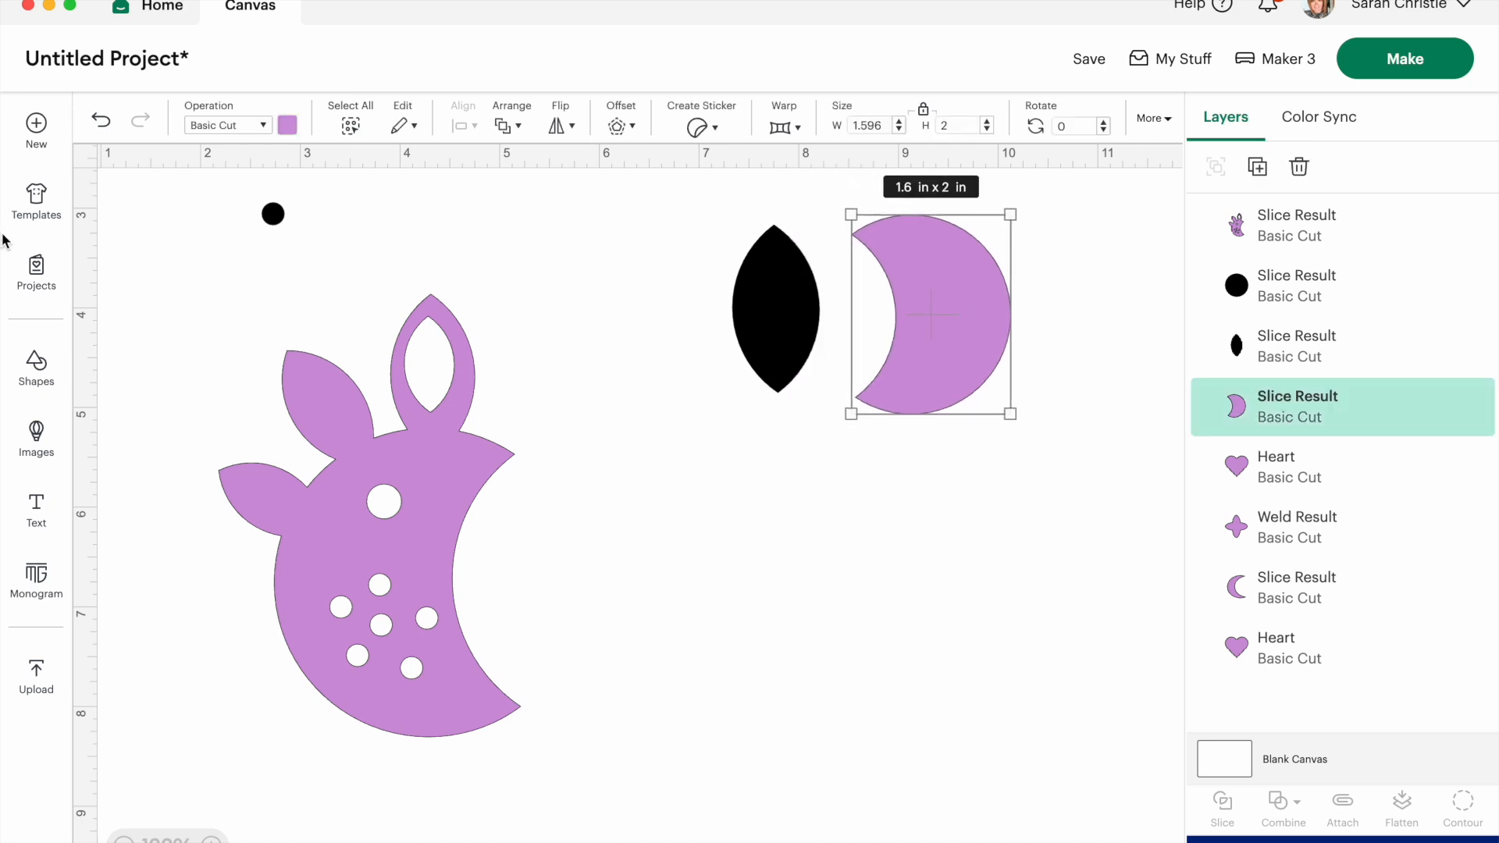
pyautogui.click(102, 121)
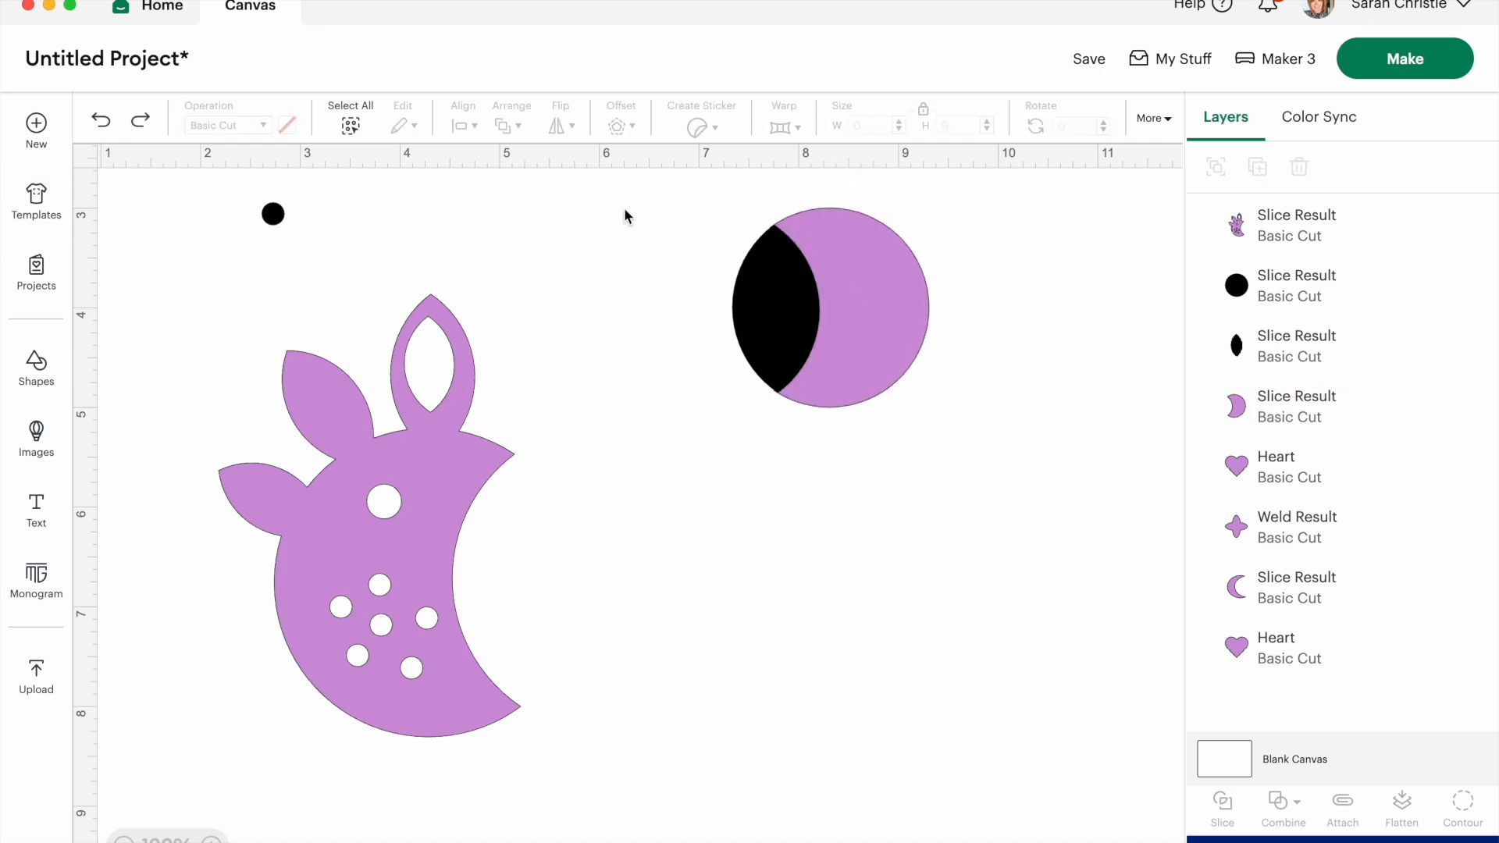
pyautogui.moveTo(650, 178); pyautogui.dragTo(1018, 449)
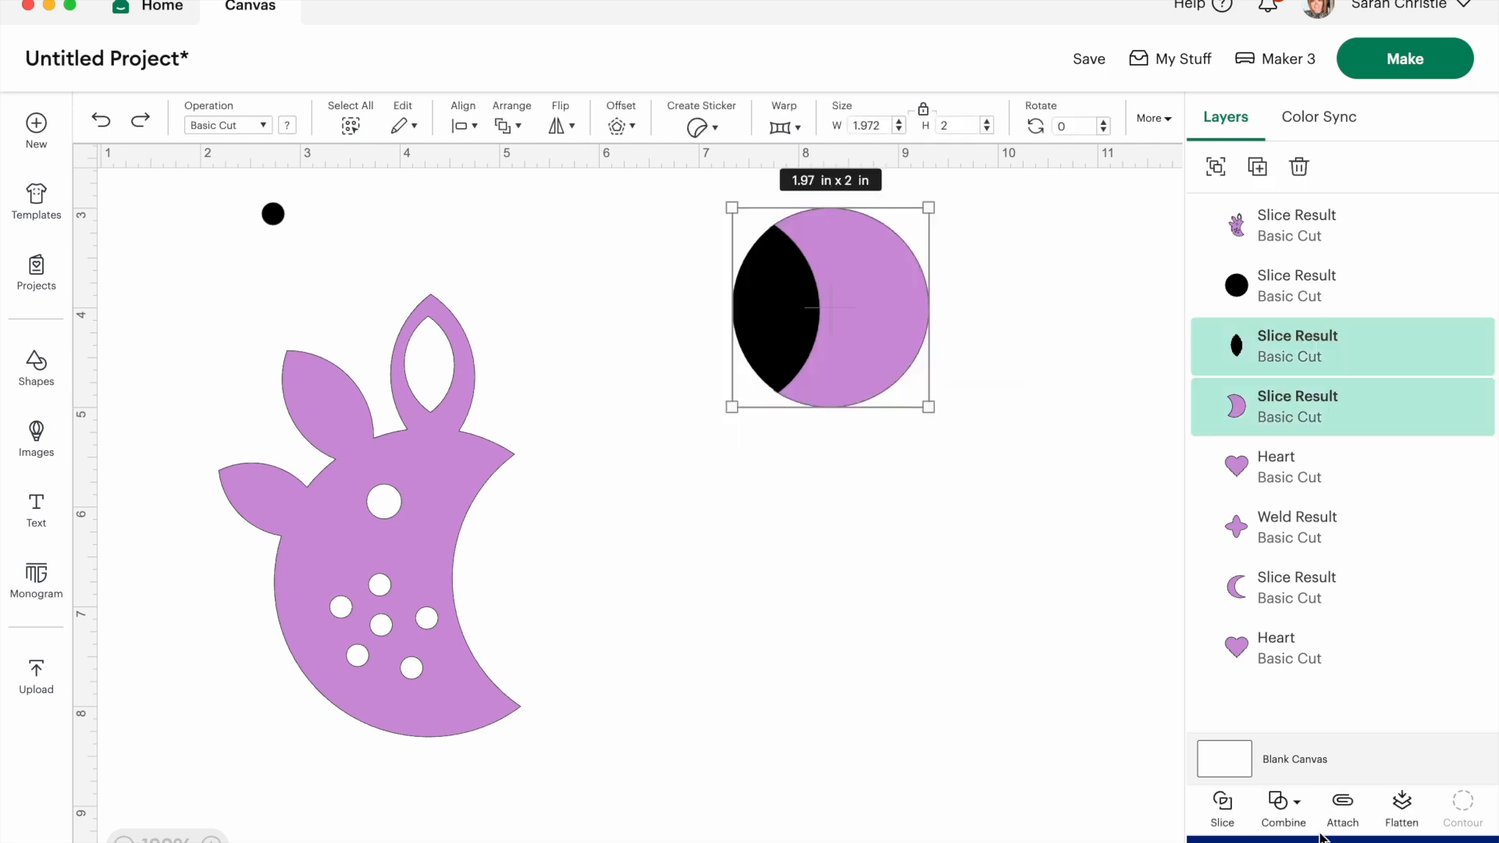
pyautogui.click(1293, 800)
pyautogui.click(1308, 579)
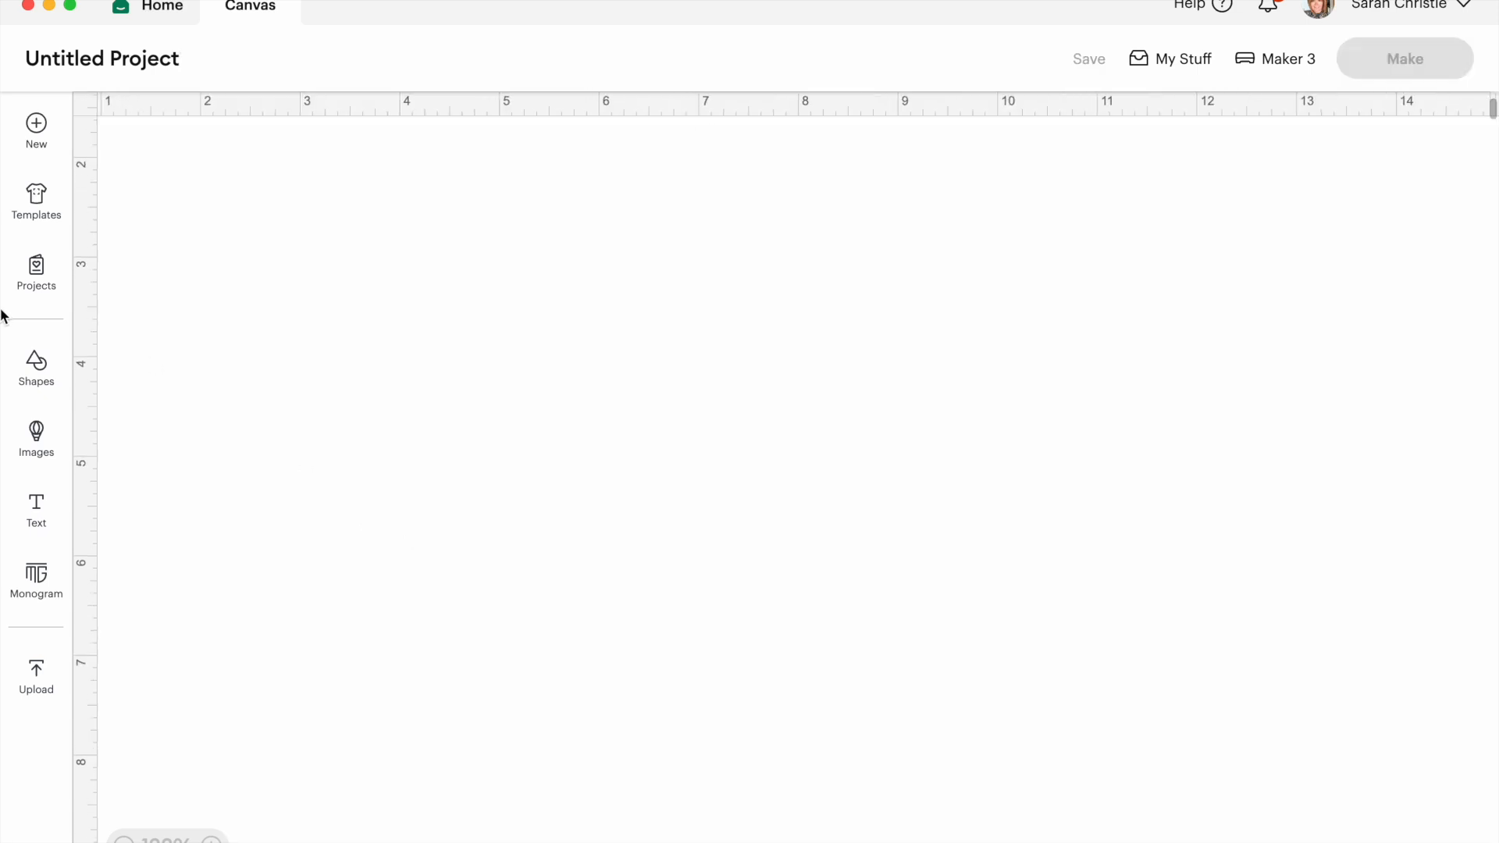
# Add a heart and a 2 in circle from the basic shapes to the empty canvas and space them apart
pyautogui.click(38, 360)
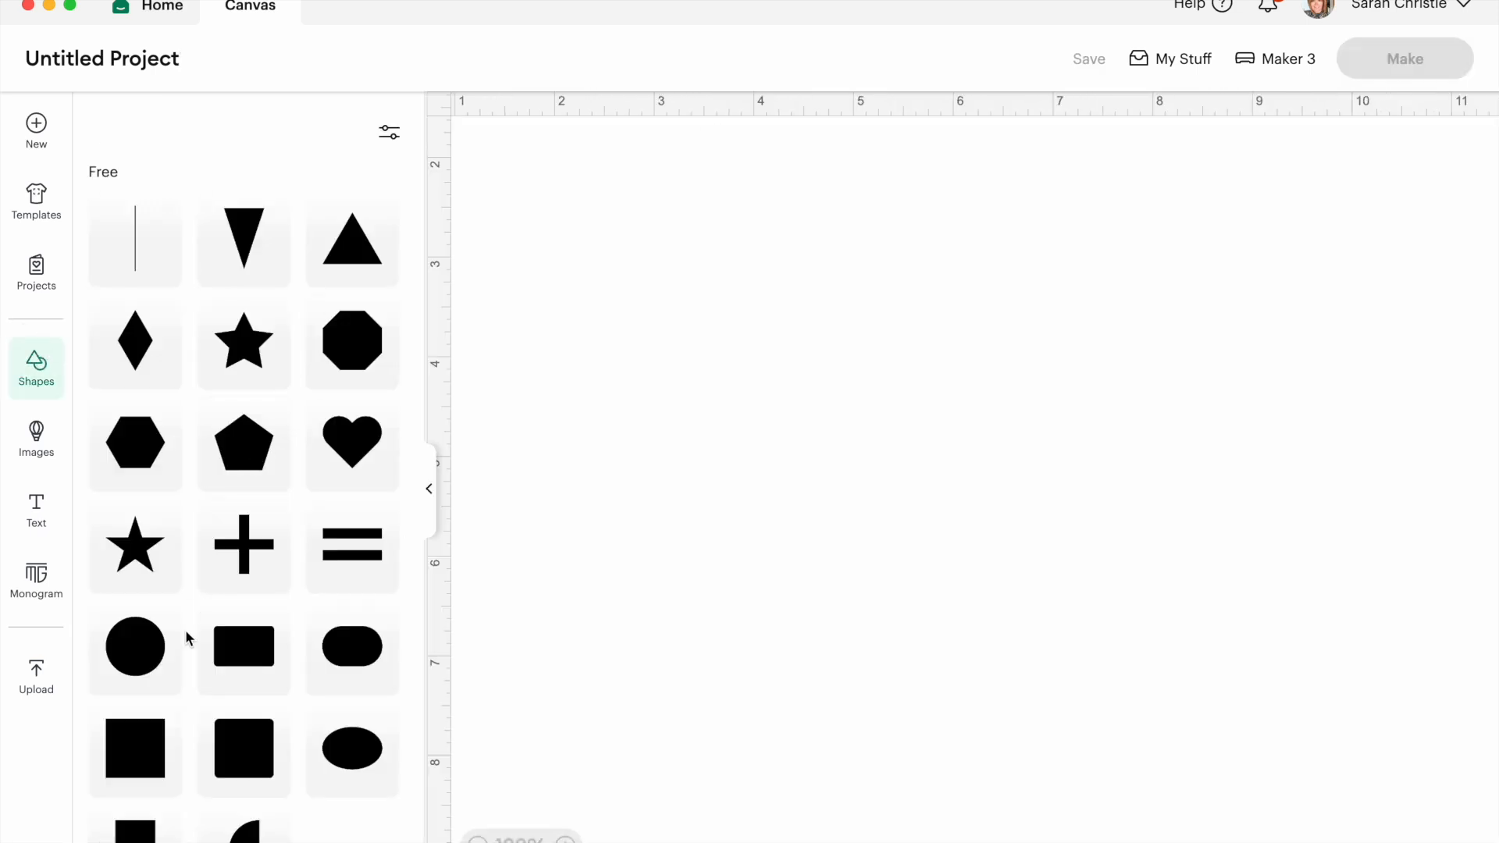
pyautogui.click(324, 467)
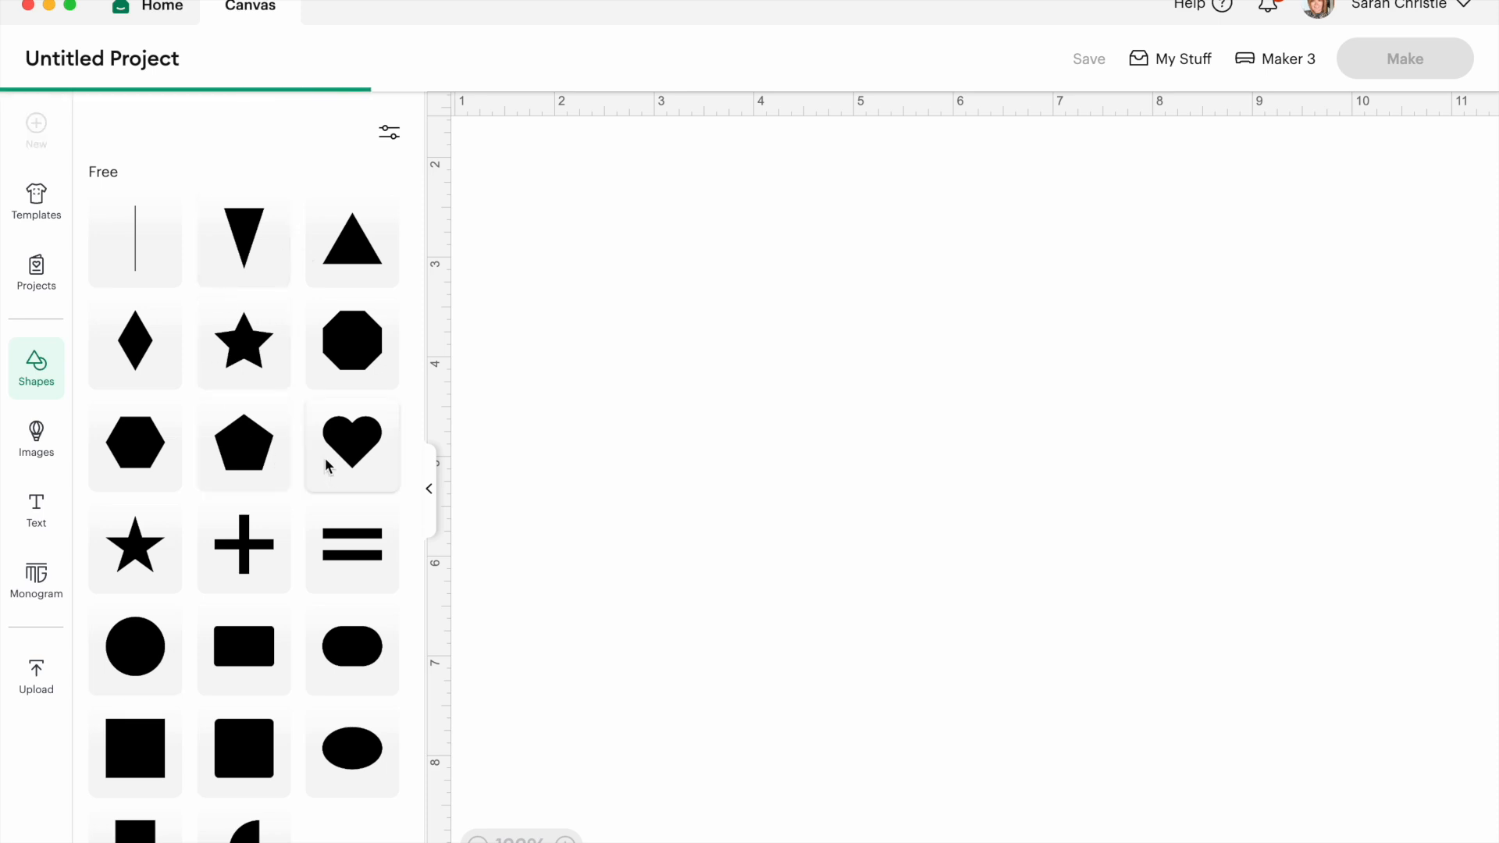
pyautogui.moveTo(560, 269); pyautogui.dragTo(669, 325)
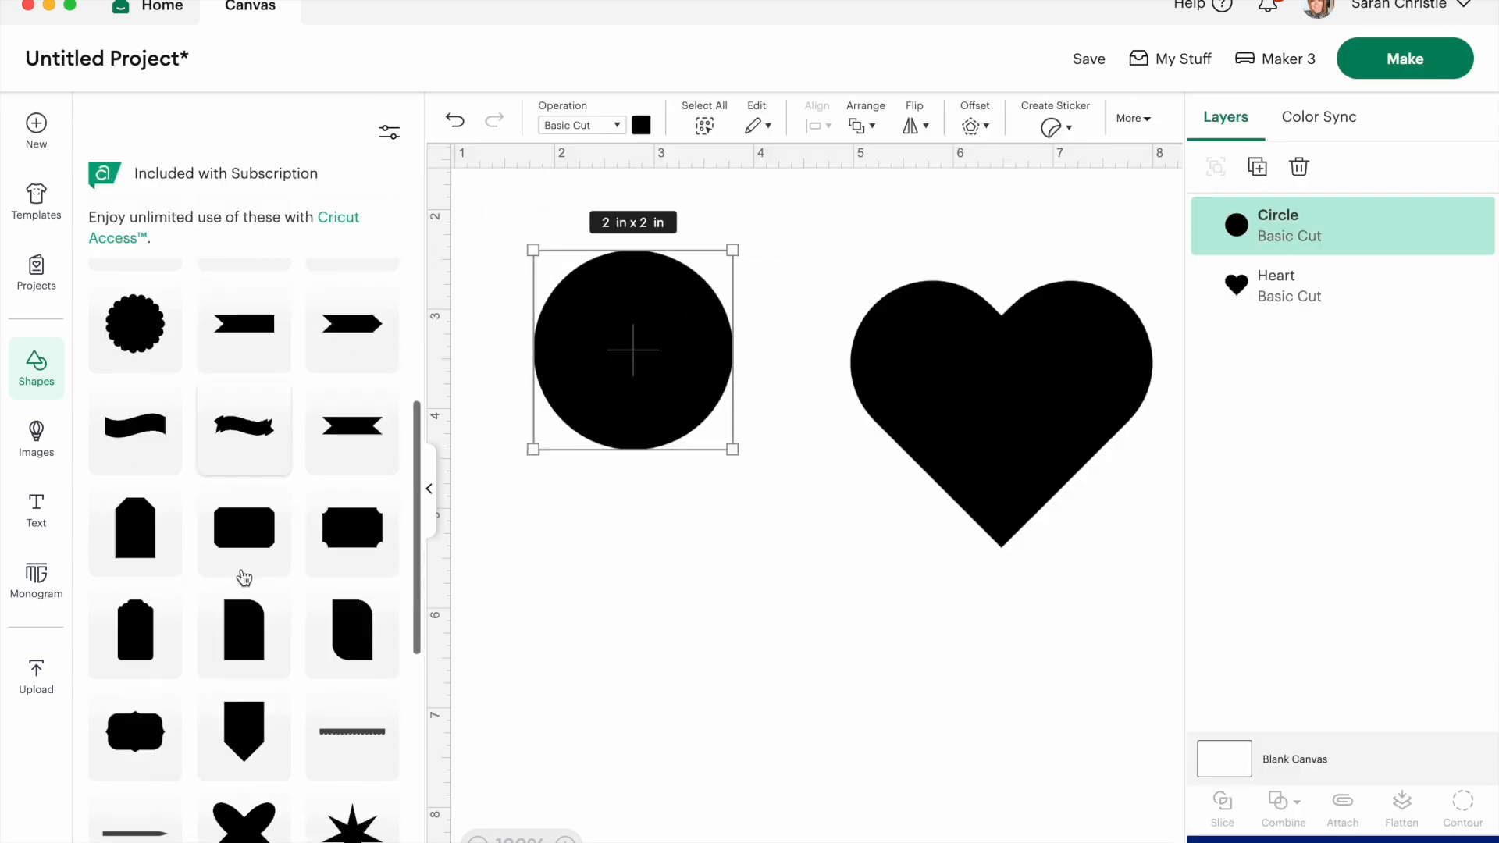
# Find the thick crescent among the subscription shapes, add it in light green, and place it below the circle
pyautogui.scroll(-2, 241, 576)
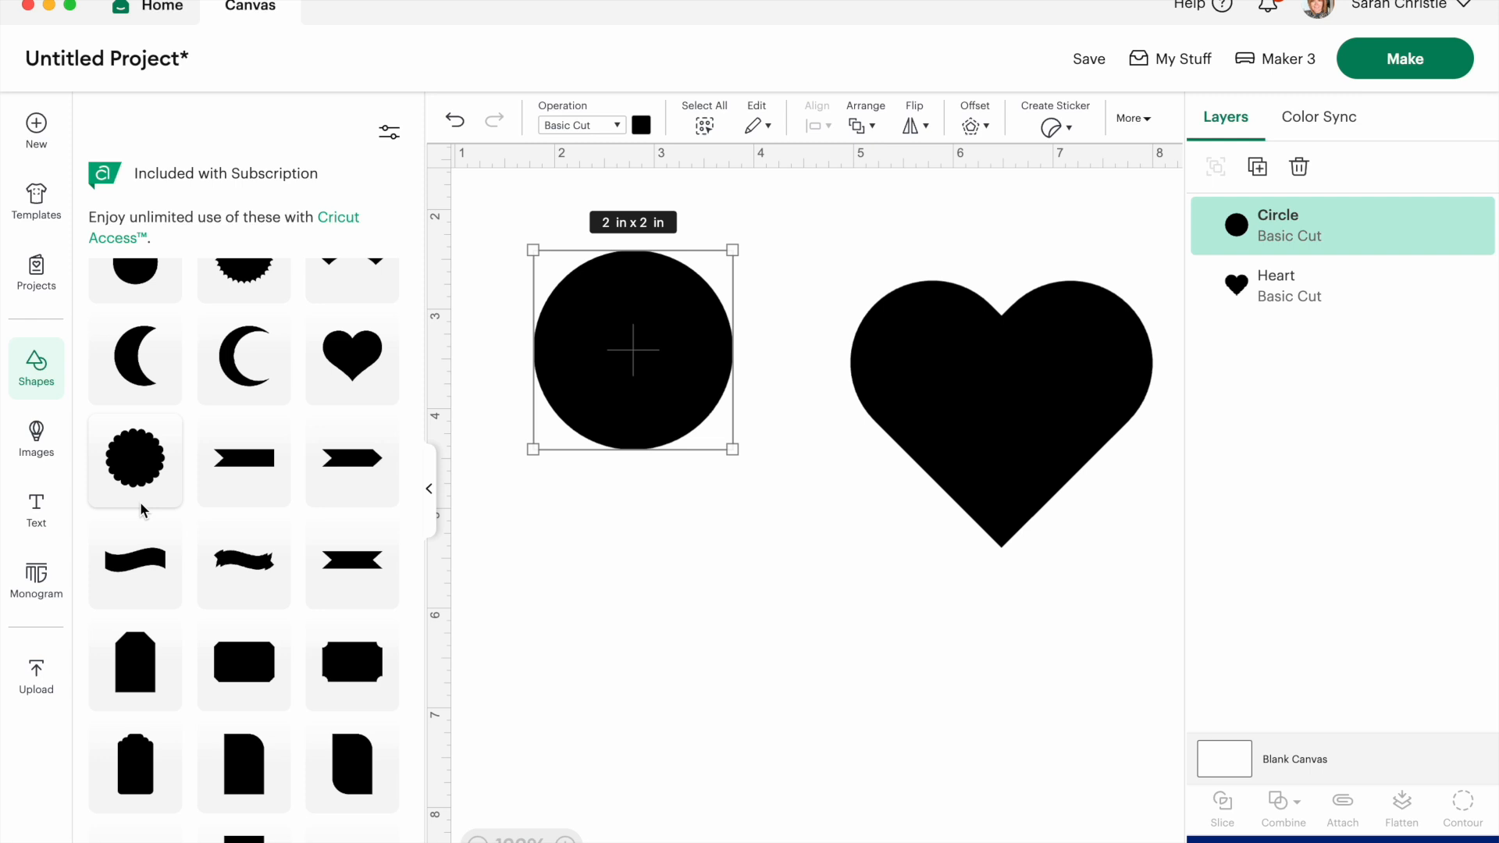
pyautogui.scroll(2, 143, 509)
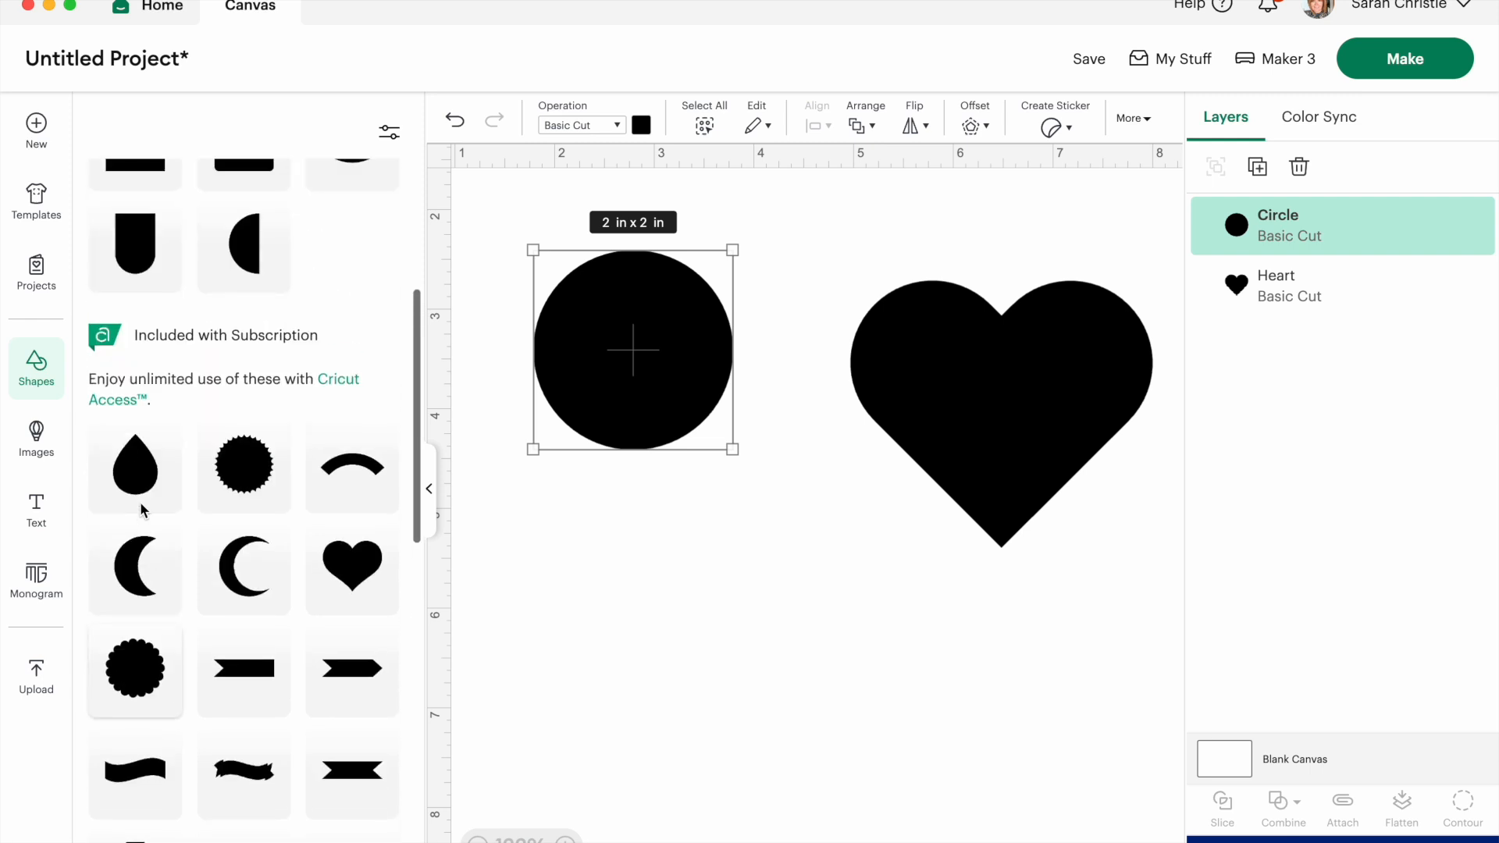
pyautogui.scroll(-1, 129, 538)
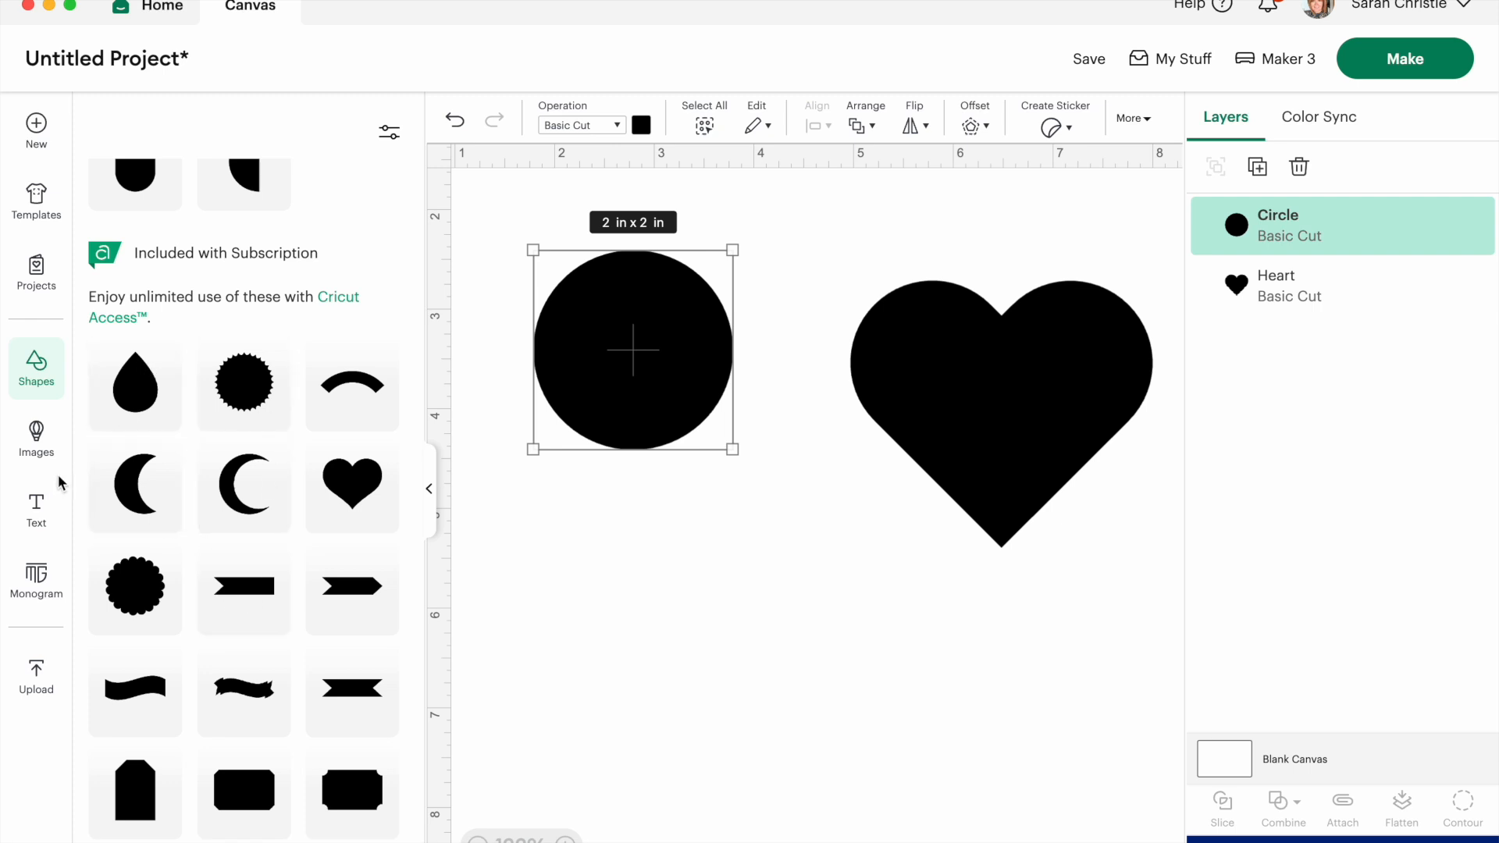
pyautogui.click(135, 484)
pyautogui.moveTo(613, 432); pyautogui.dragTo(618, 652)
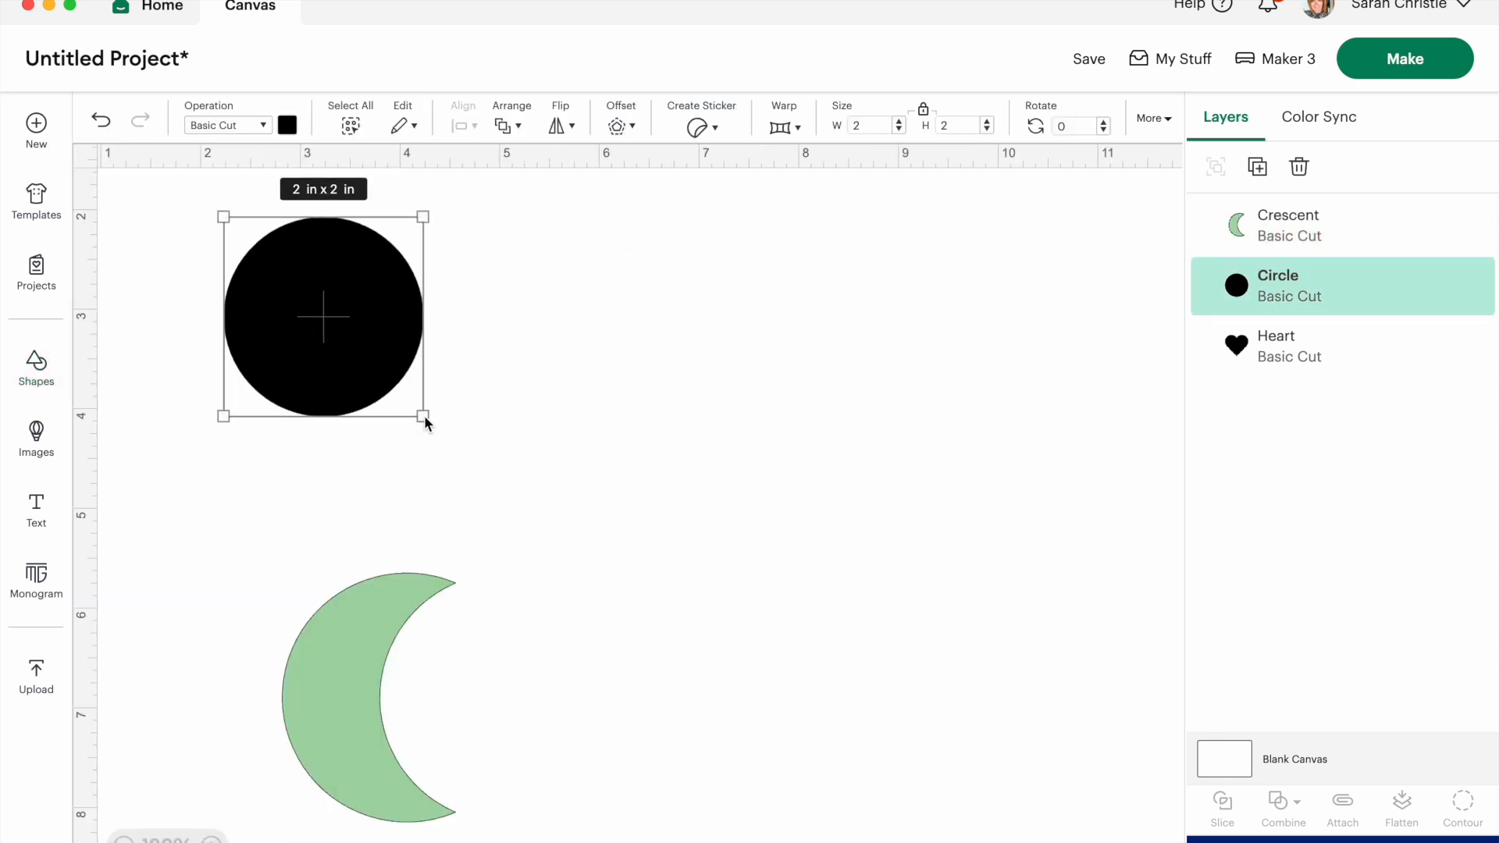
# Enlarge the black circle to about 2.84 in, duplicate it, and colour the offset duplicate light purple
pyautogui.moveTo(423, 415); pyautogui.dragTo(506, 498)
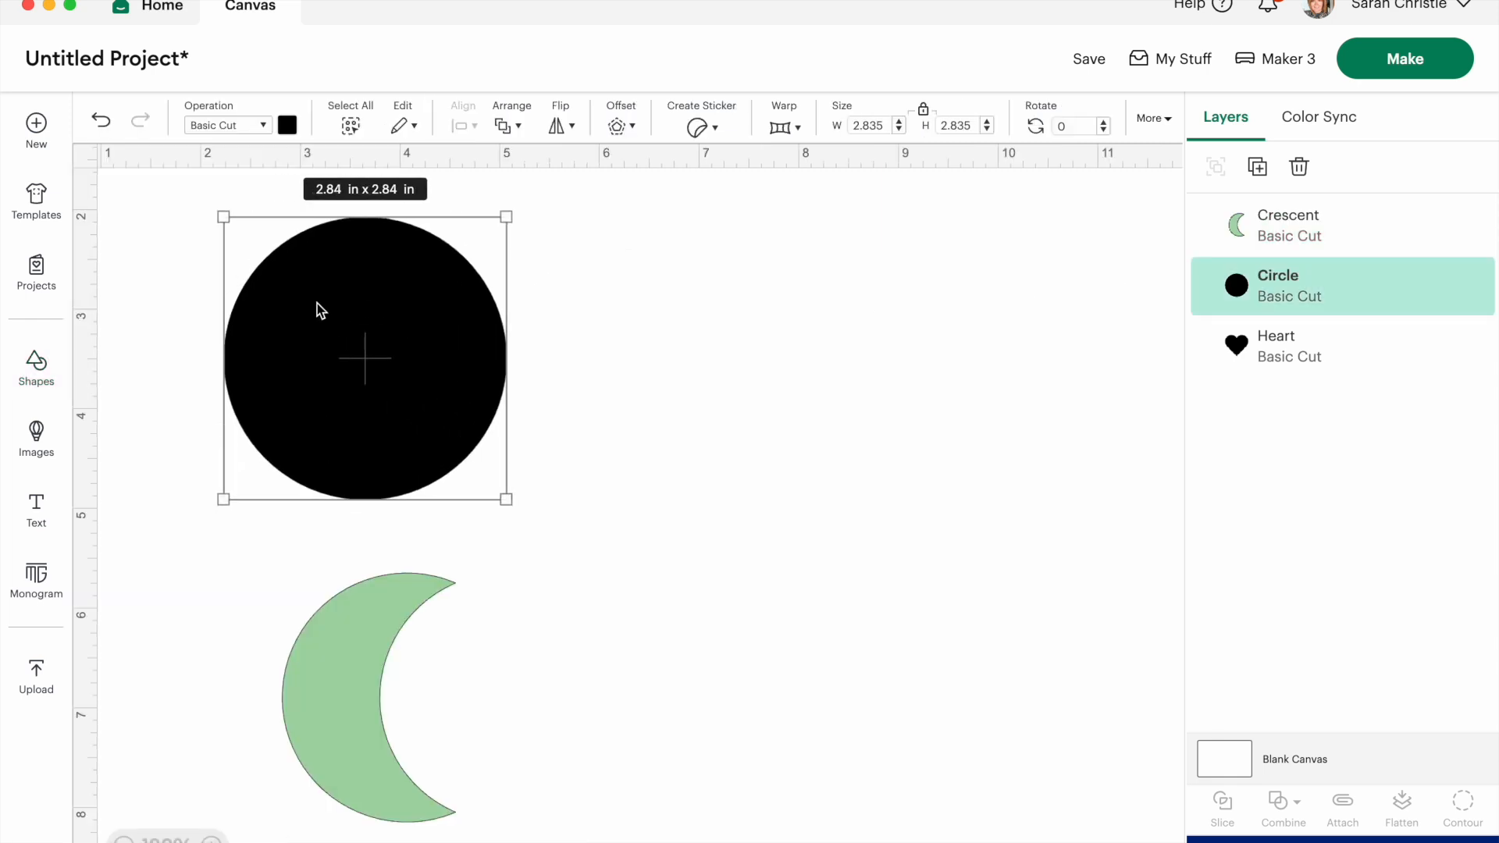
pyautogui.click(1259, 170)
pyautogui.moveTo(481, 344); pyautogui.dragTo(503, 320)
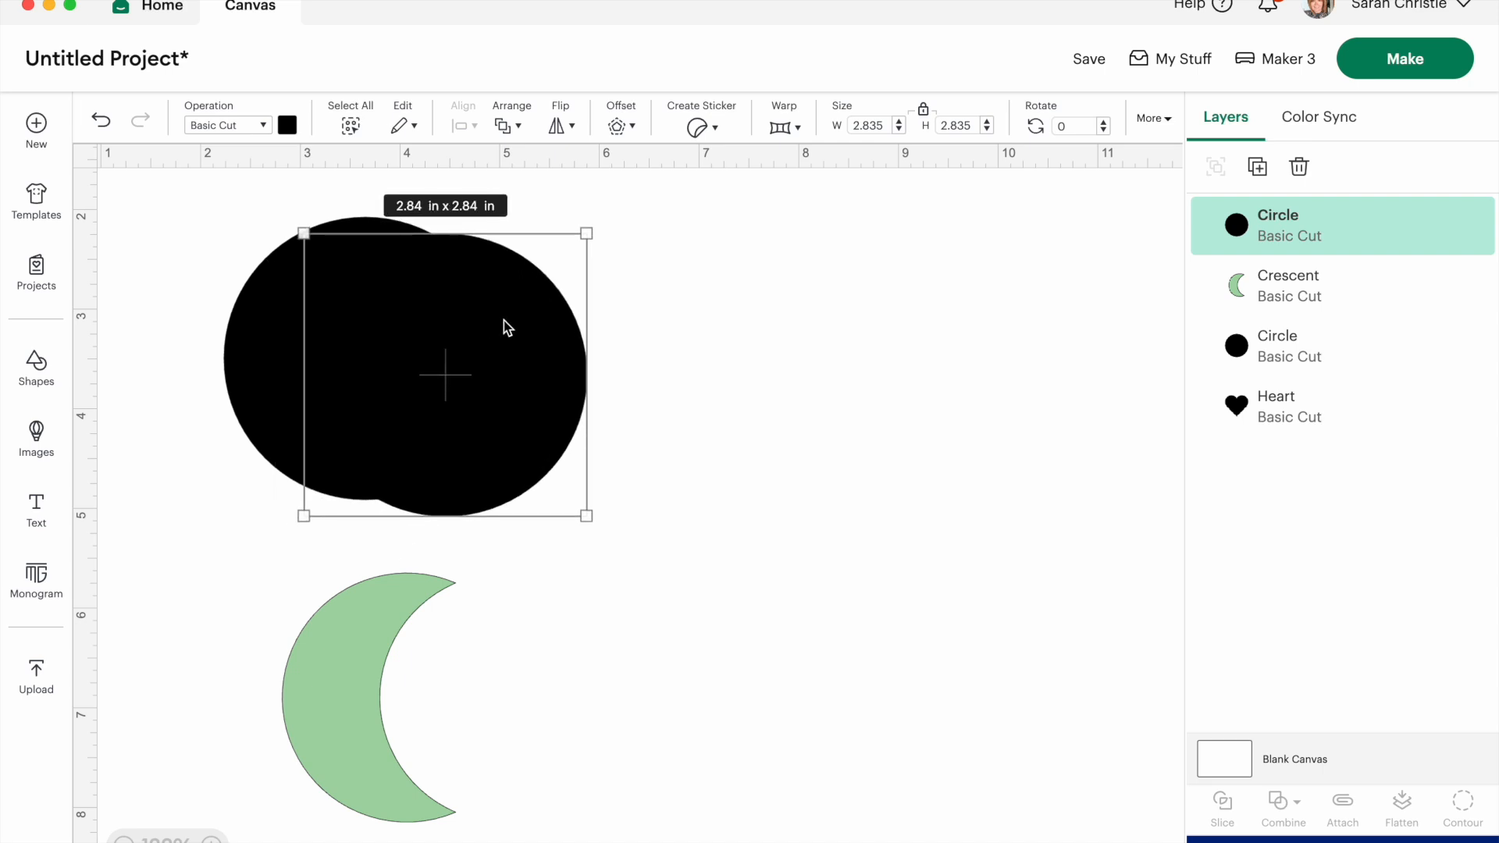
pyautogui.click(287, 125)
pyautogui.click(335, 250)
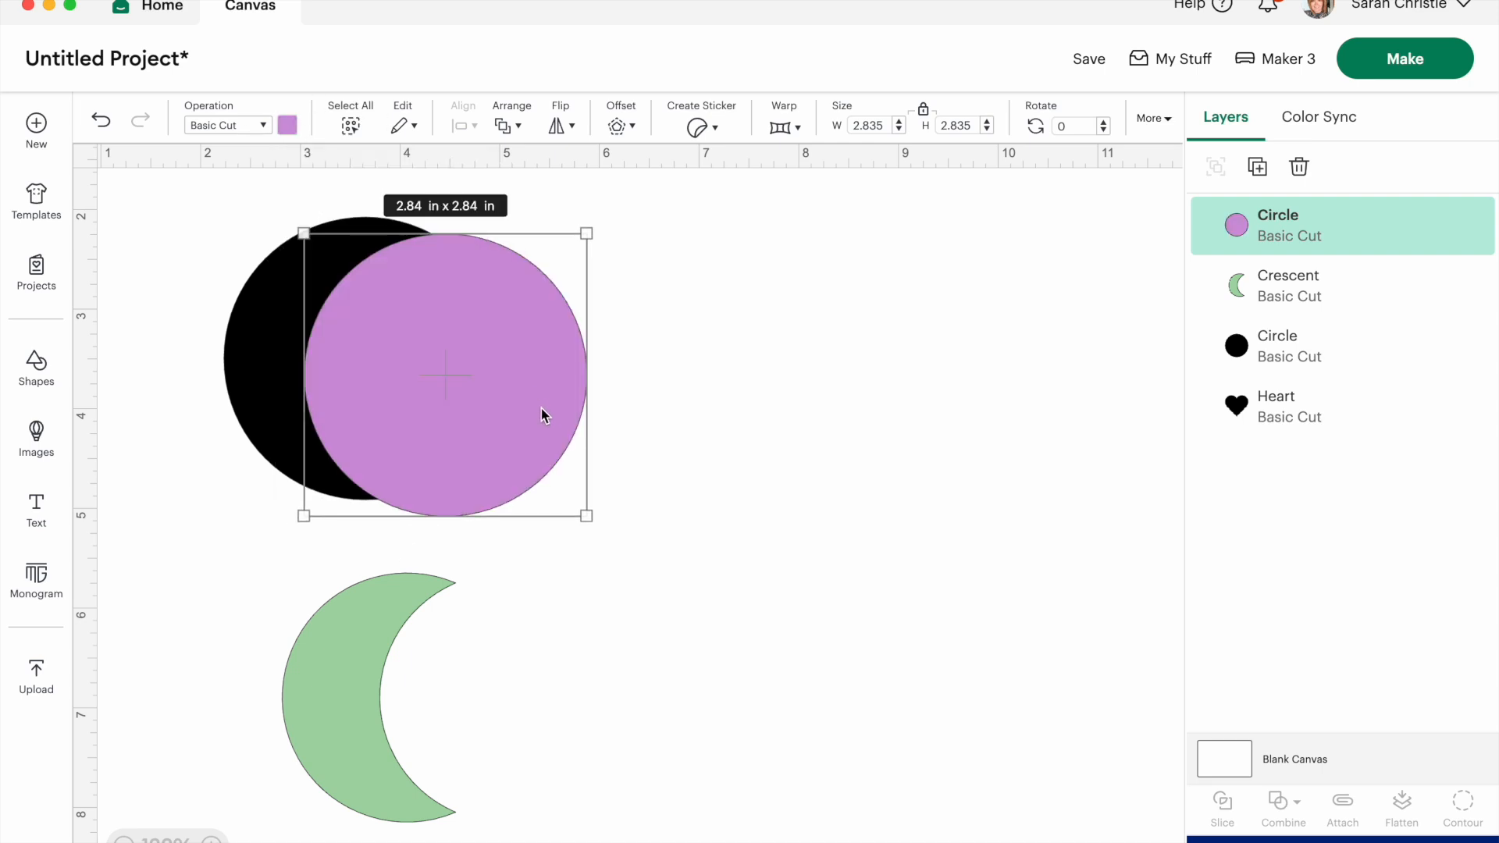
# Shrink the purple circle to about 2.65 in and position it over the black circle, leaving a black crescent exposed
pyautogui.moveTo(481, 402); pyautogui.dragTo(467, 383)
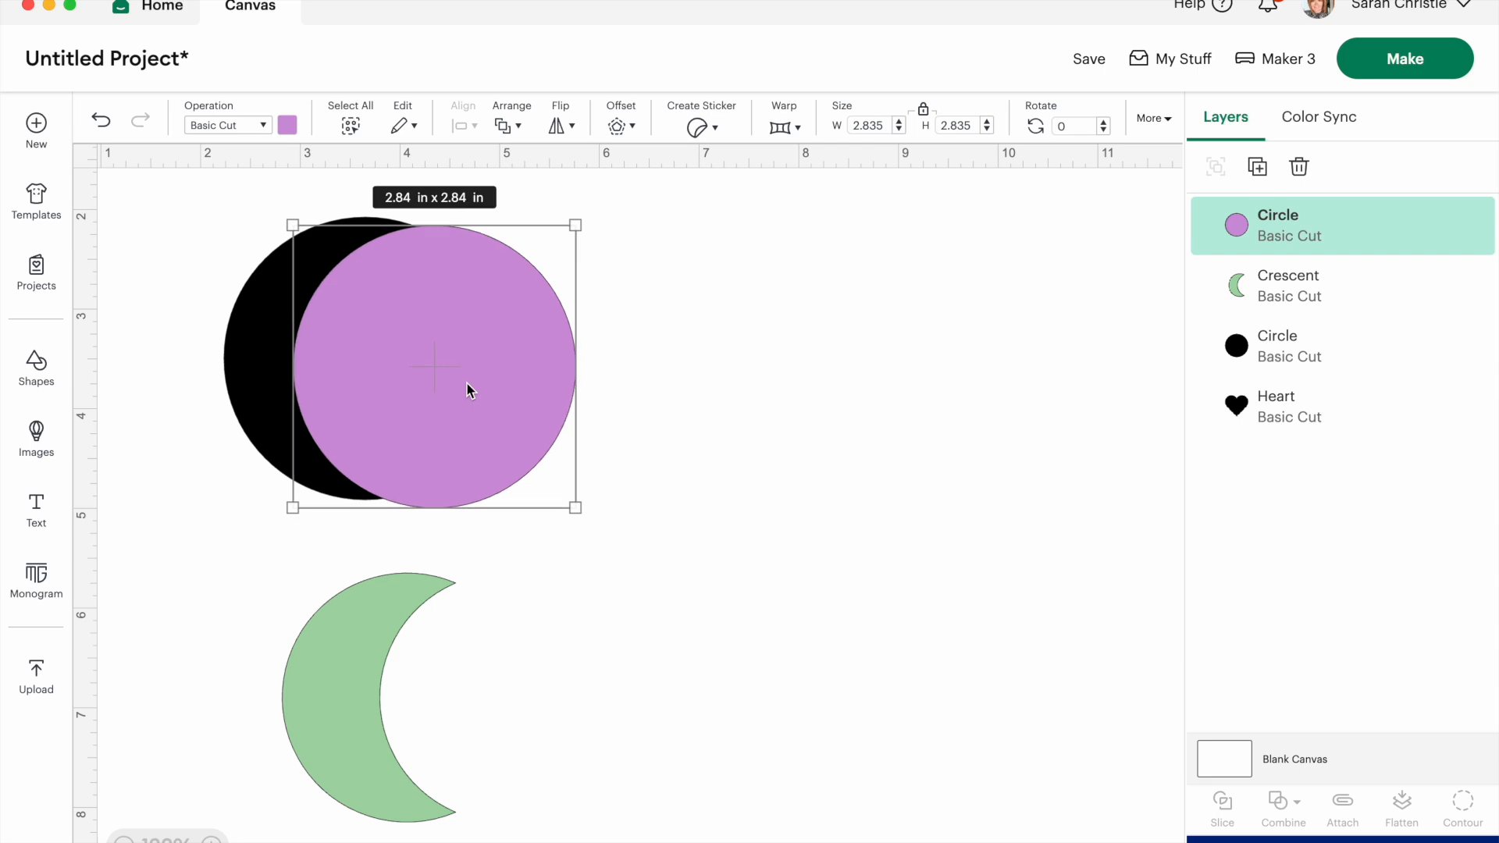
pyautogui.click(922, 111)
pyautogui.moveTo(577, 510); pyautogui.dragTo(562, 490)
pyautogui.moveTo(426, 357); pyautogui.dragTo(436, 359)
# Slice the black circle with the purple one and pull the leftover pieces away from the black crescent
pyautogui.click(129, 189)
pyautogui.moveTo(169, 182); pyautogui.dragTo(647, 473)
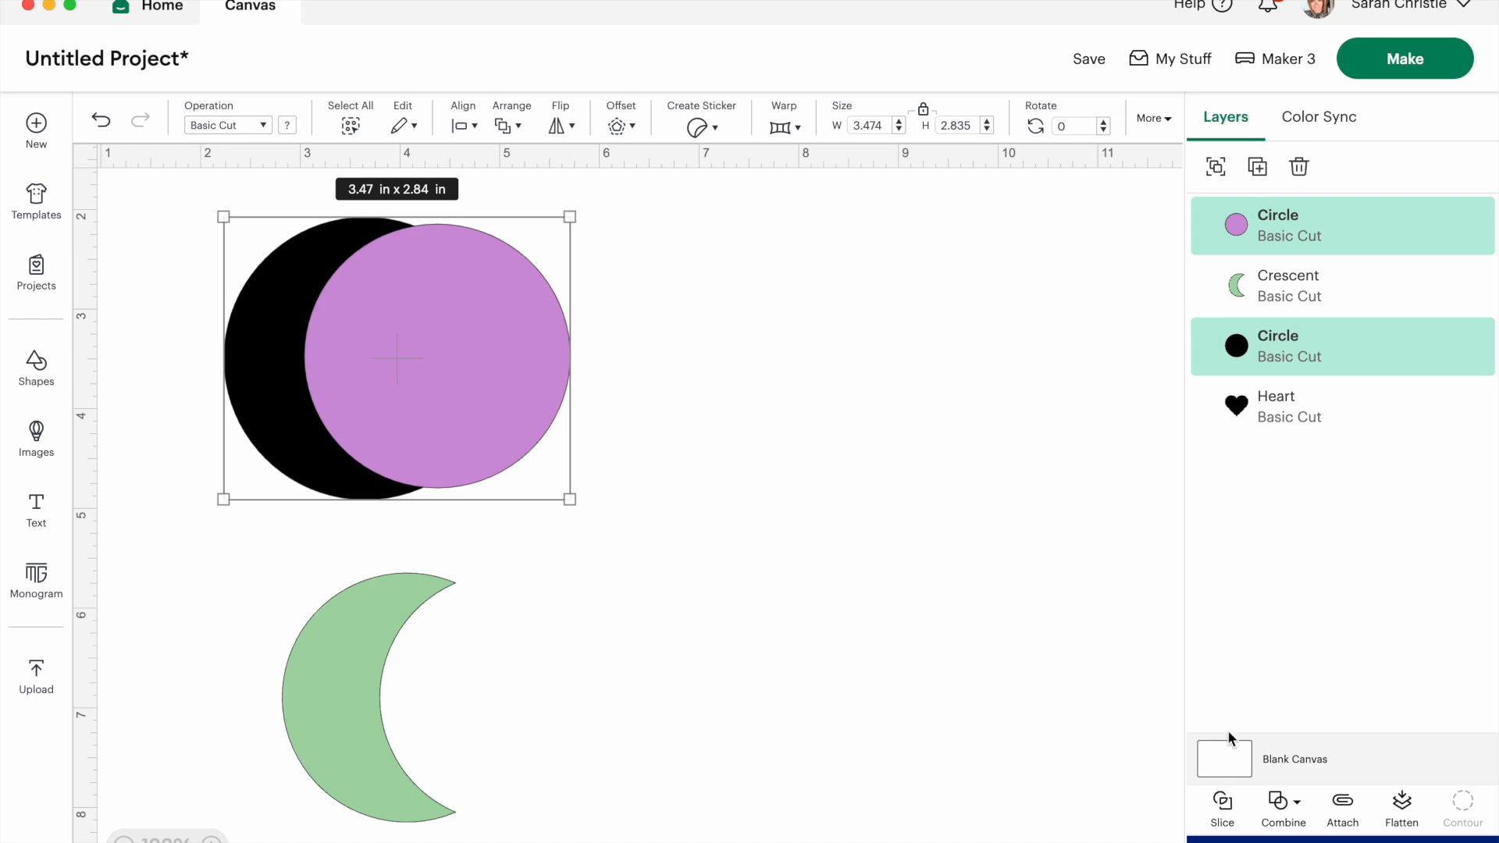
pyautogui.click(1224, 802)
pyautogui.moveTo(378, 286); pyautogui.dragTo(682, 289)
pyautogui.moveTo(484, 294); pyautogui.dragTo(825, 341)
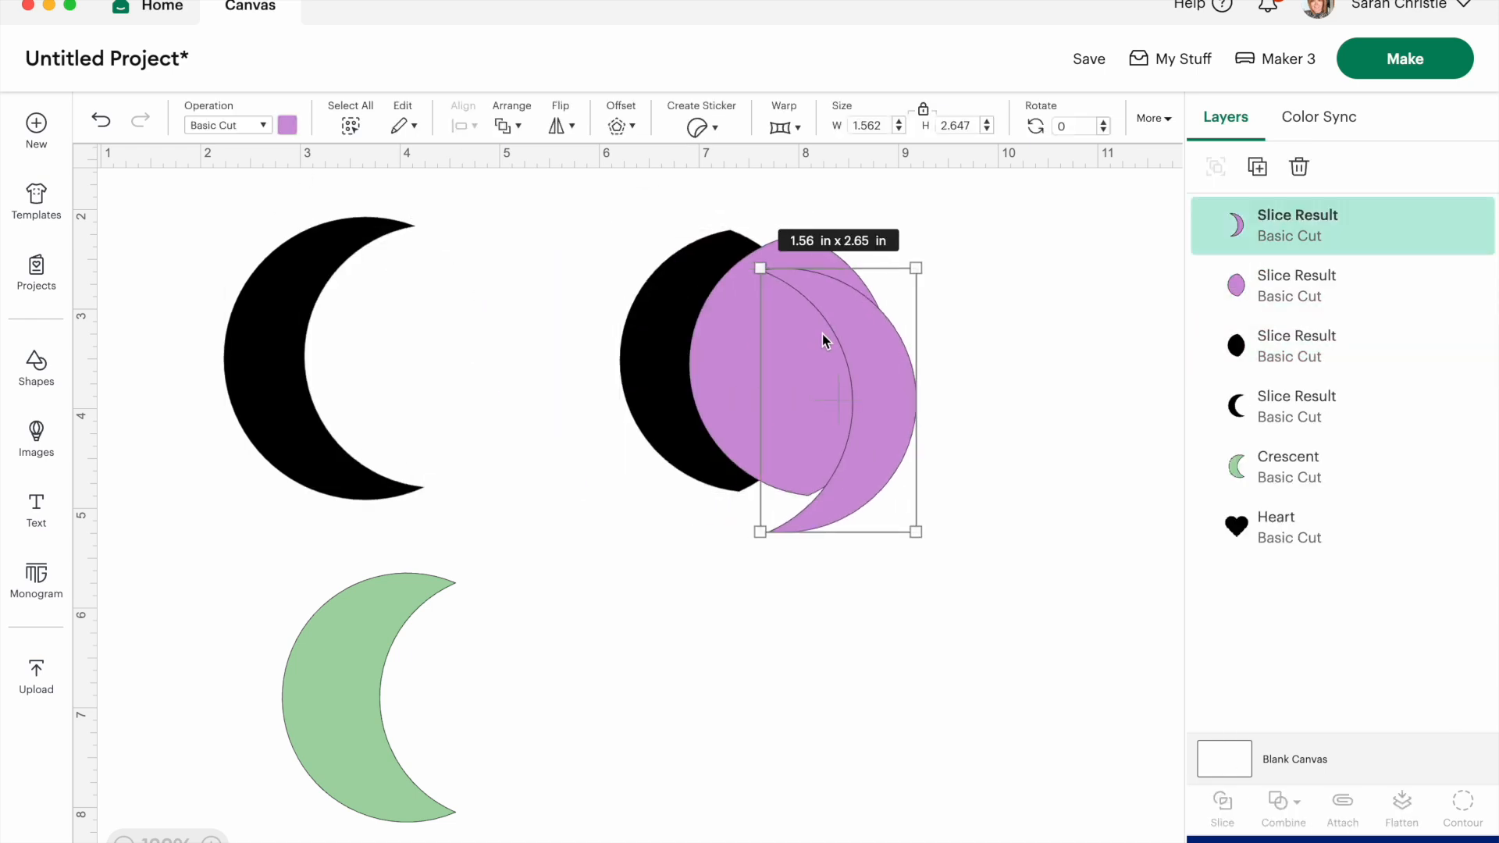
pyautogui.click(270, 358)
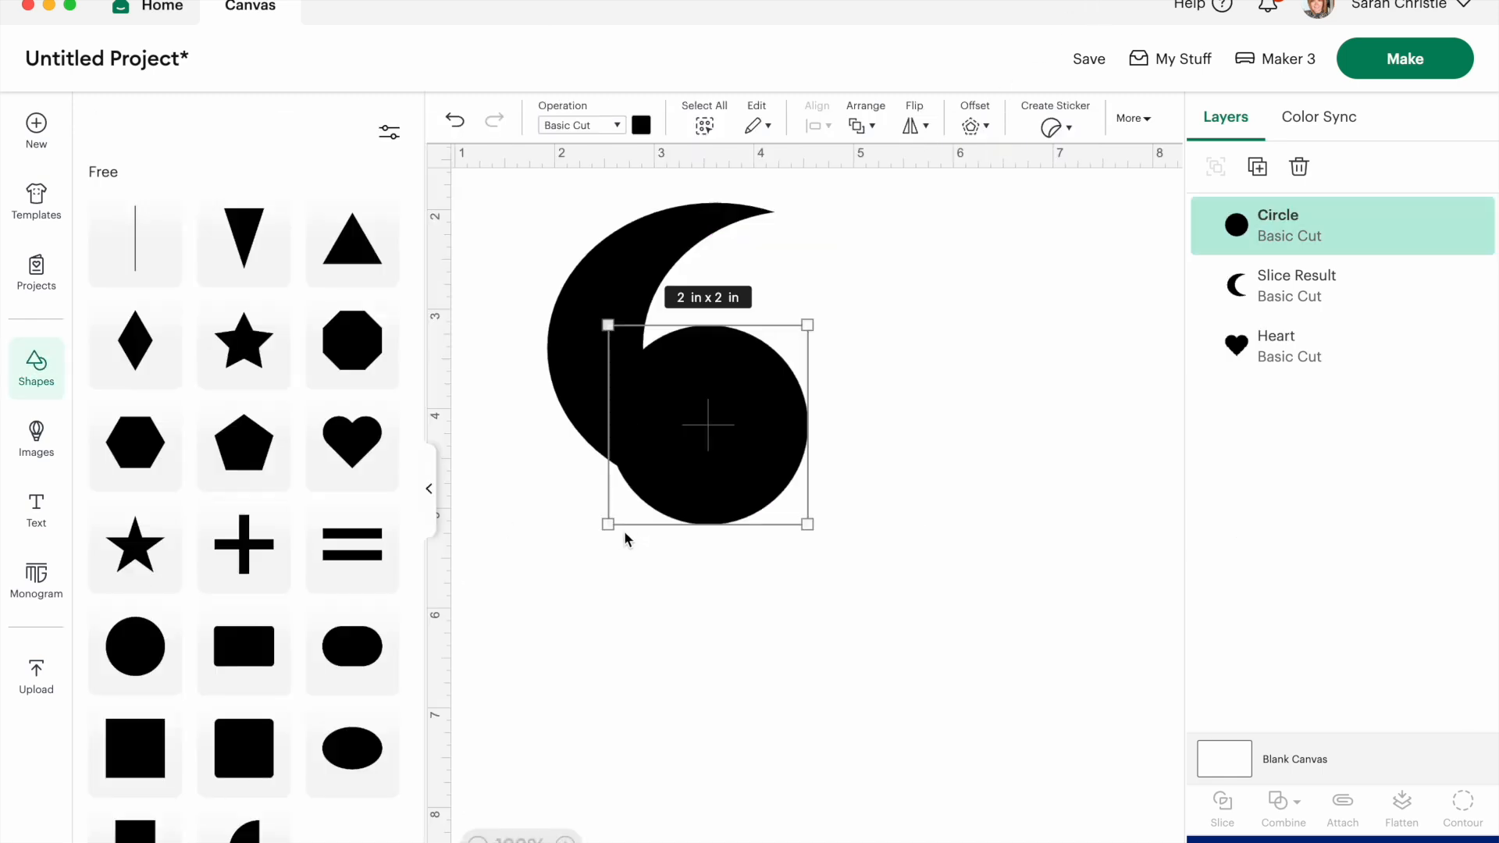
# Move the new 2 in circle clear of the crescent and add an Overlapping Ovals shape to the canvas
pyautogui.moveTo(686, 413); pyautogui.dragTo(964, 431)
pyautogui.scroll(-10, 228, 605)
pyautogui.scroll(-3, 229, 608)
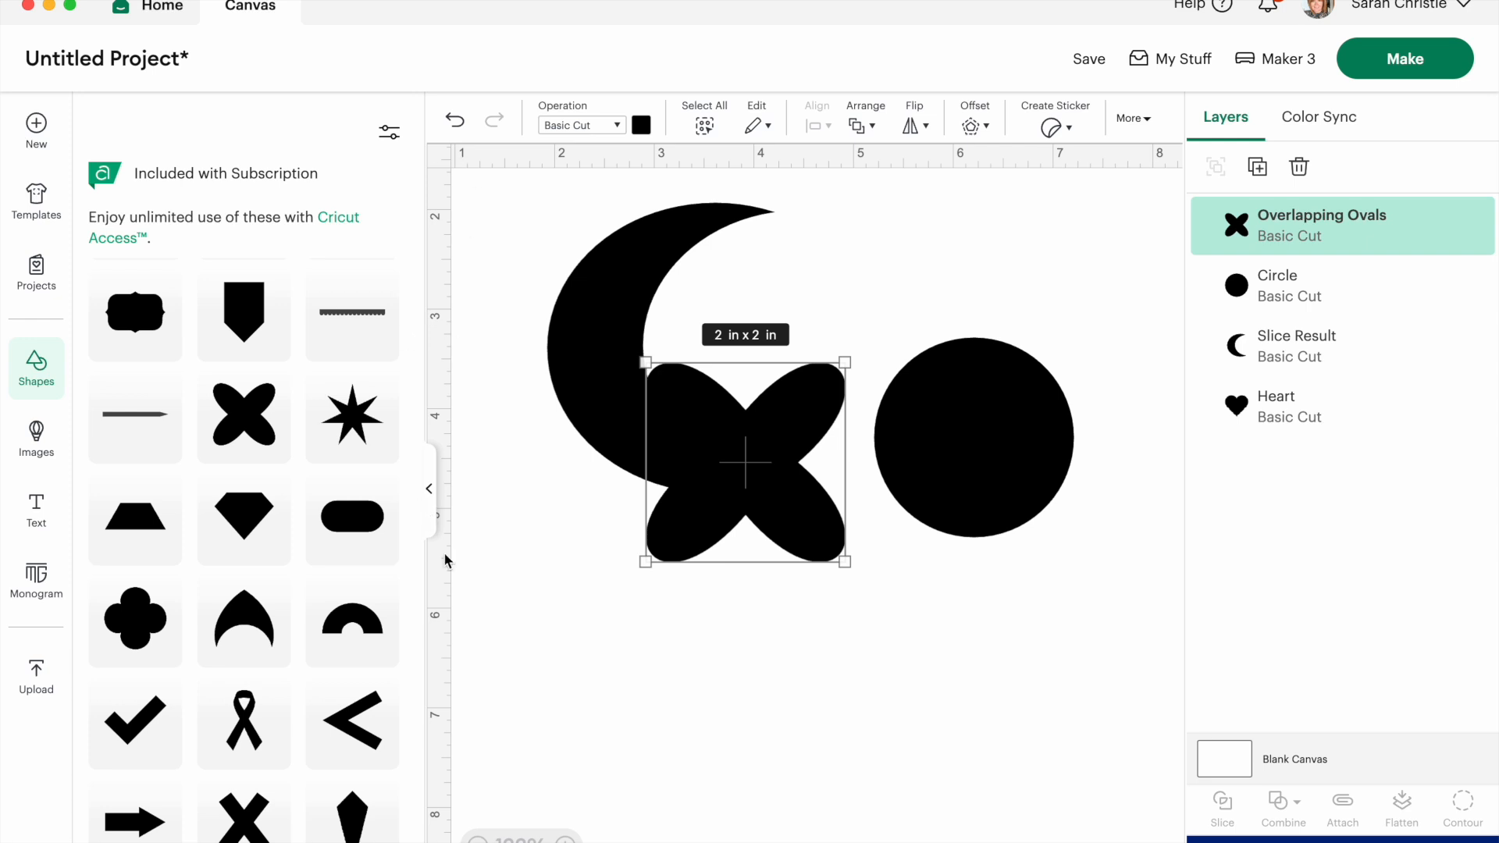
pyautogui.click(430, 490)
# Colour the Overlapping Ovals shape light green and move it well below and away from the circle
pyautogui.moveTo(392, 468); pyautogui.dragTo(1012, 606)
pyautogui.click(287, 125)
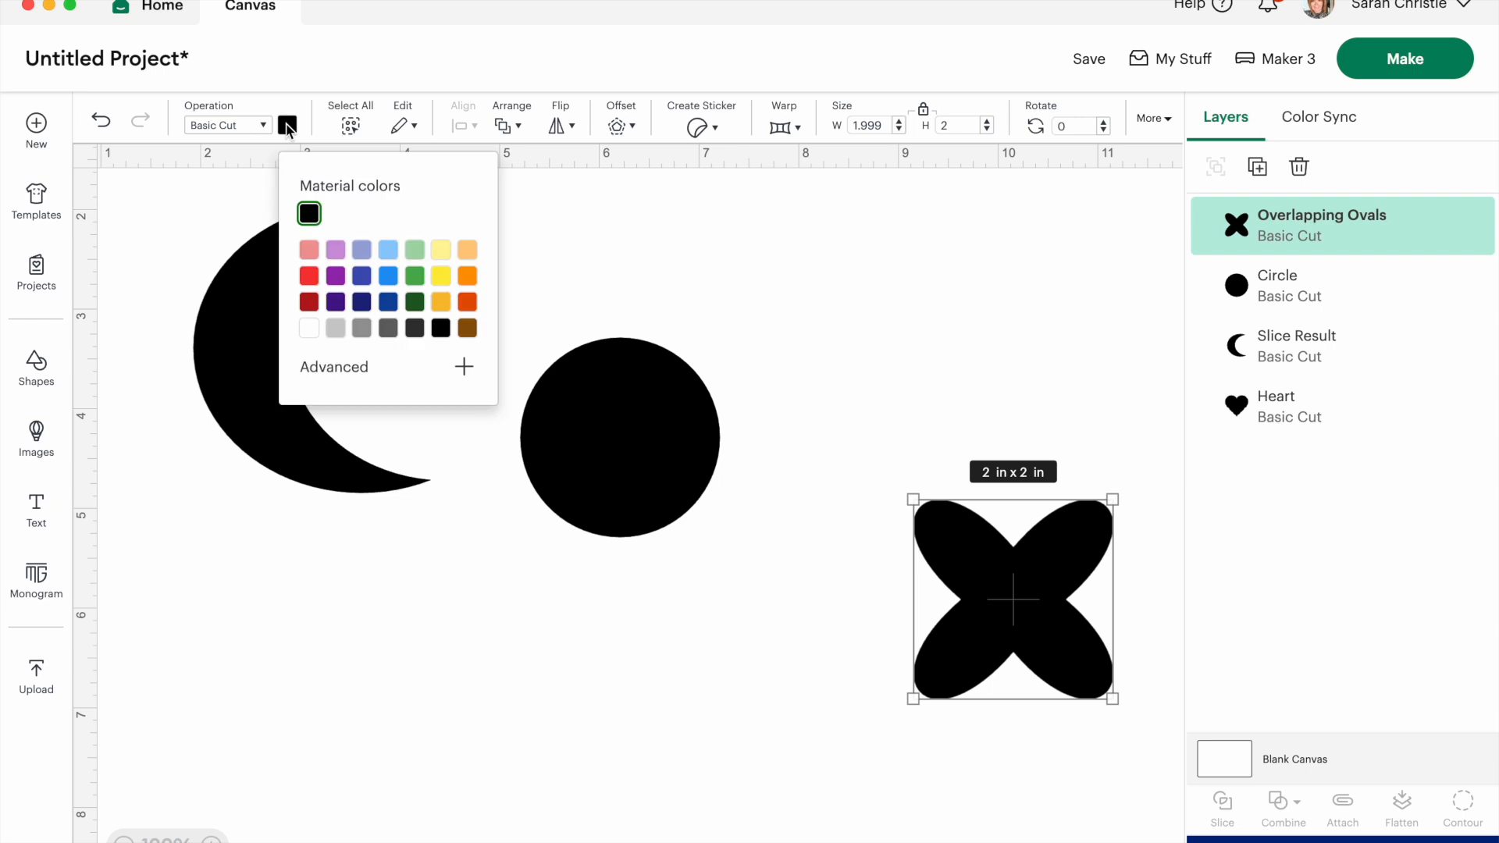
pyautogui.click(417, 248)
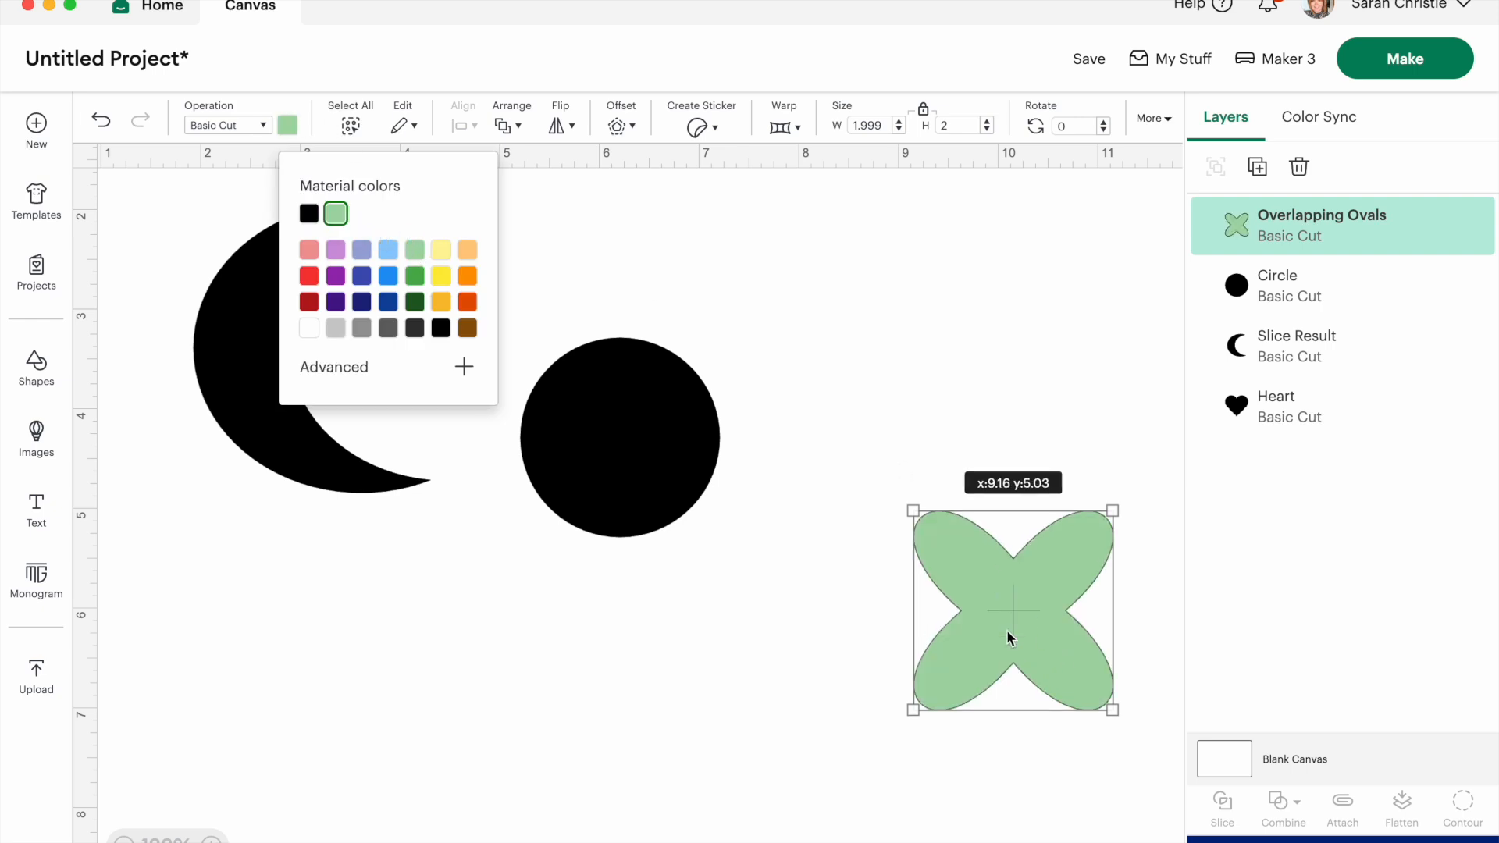
pyautogui.moveTo(1009, 600); pyautogui.dragTo(1008, 796)
# Unlock the circle's proportions and reshape it into a narrow upright oval about 0.99 x 2.43 in
pyautogui.moveTo(681, 398); pyautogui.dragTo(867, 349)
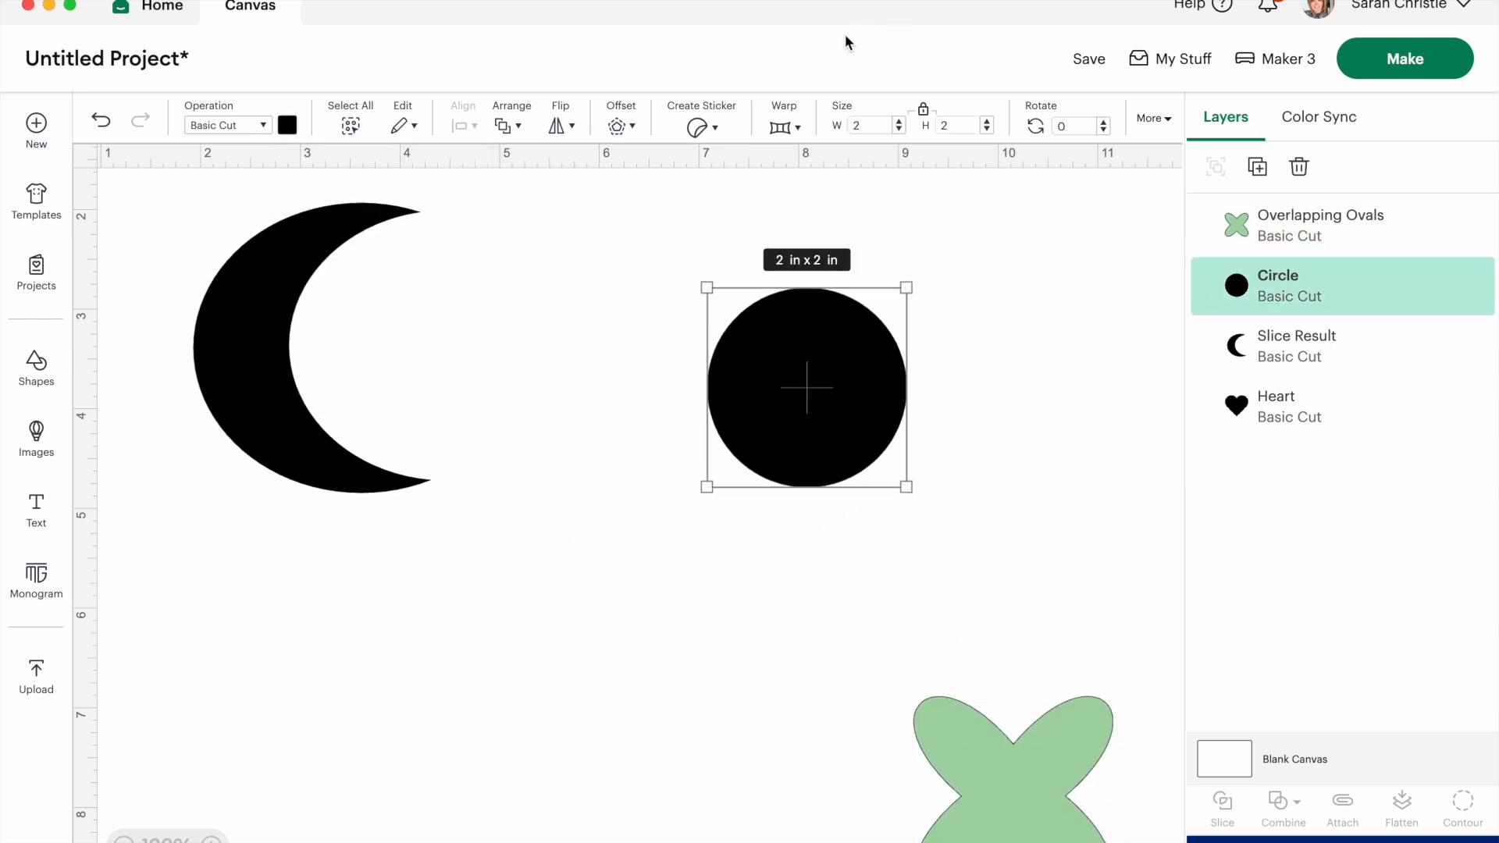
pyautogui.click(926, 111)
pyautogui.moveTo(706, 487); pyautogui.dragTo(613, 610)
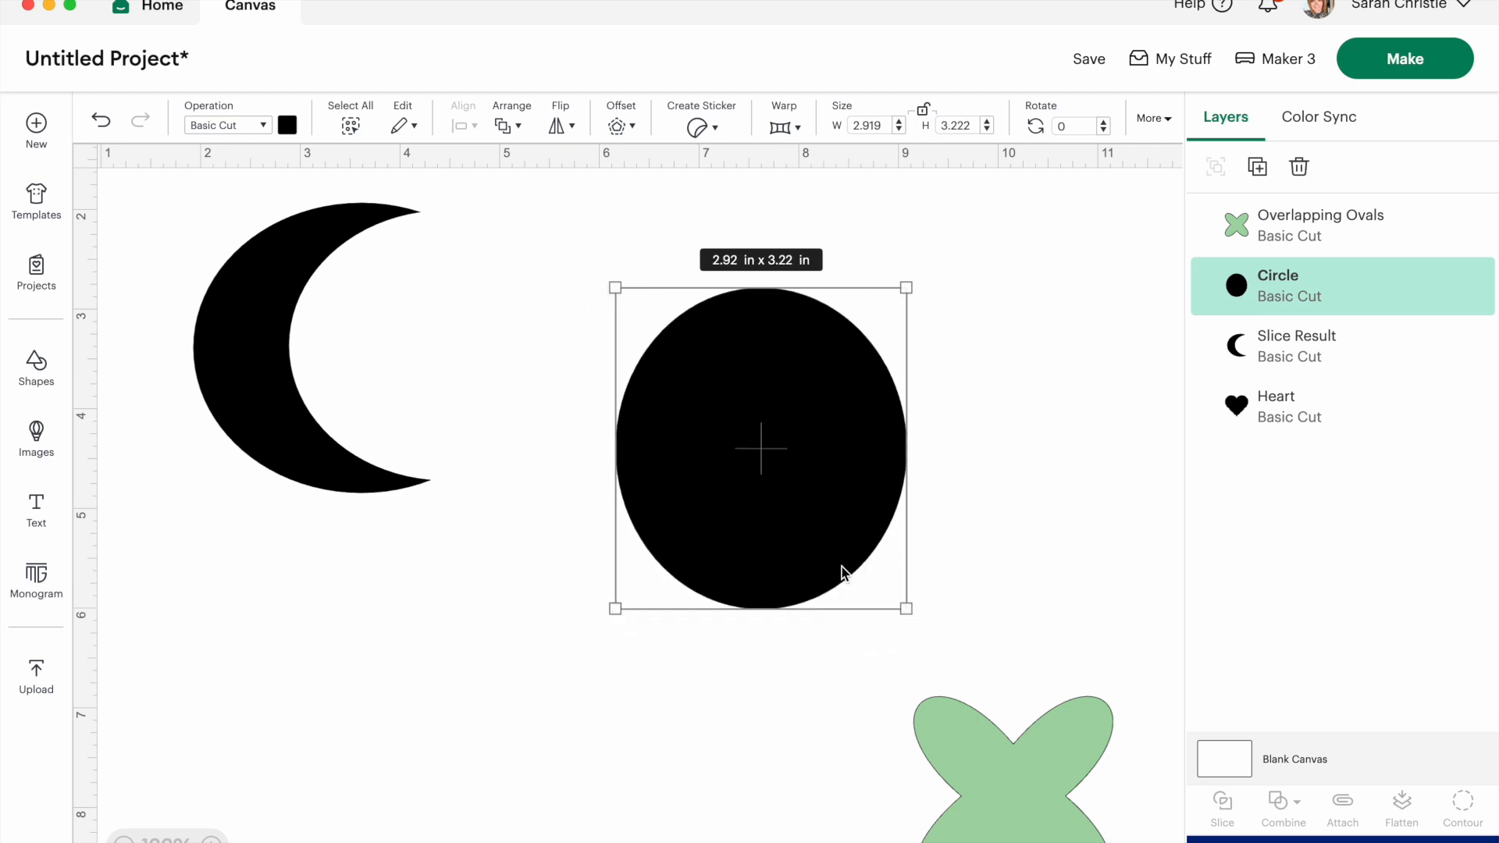
pyautogui.moveTo(901, 597); pyautogui.dragTo(765, 518)
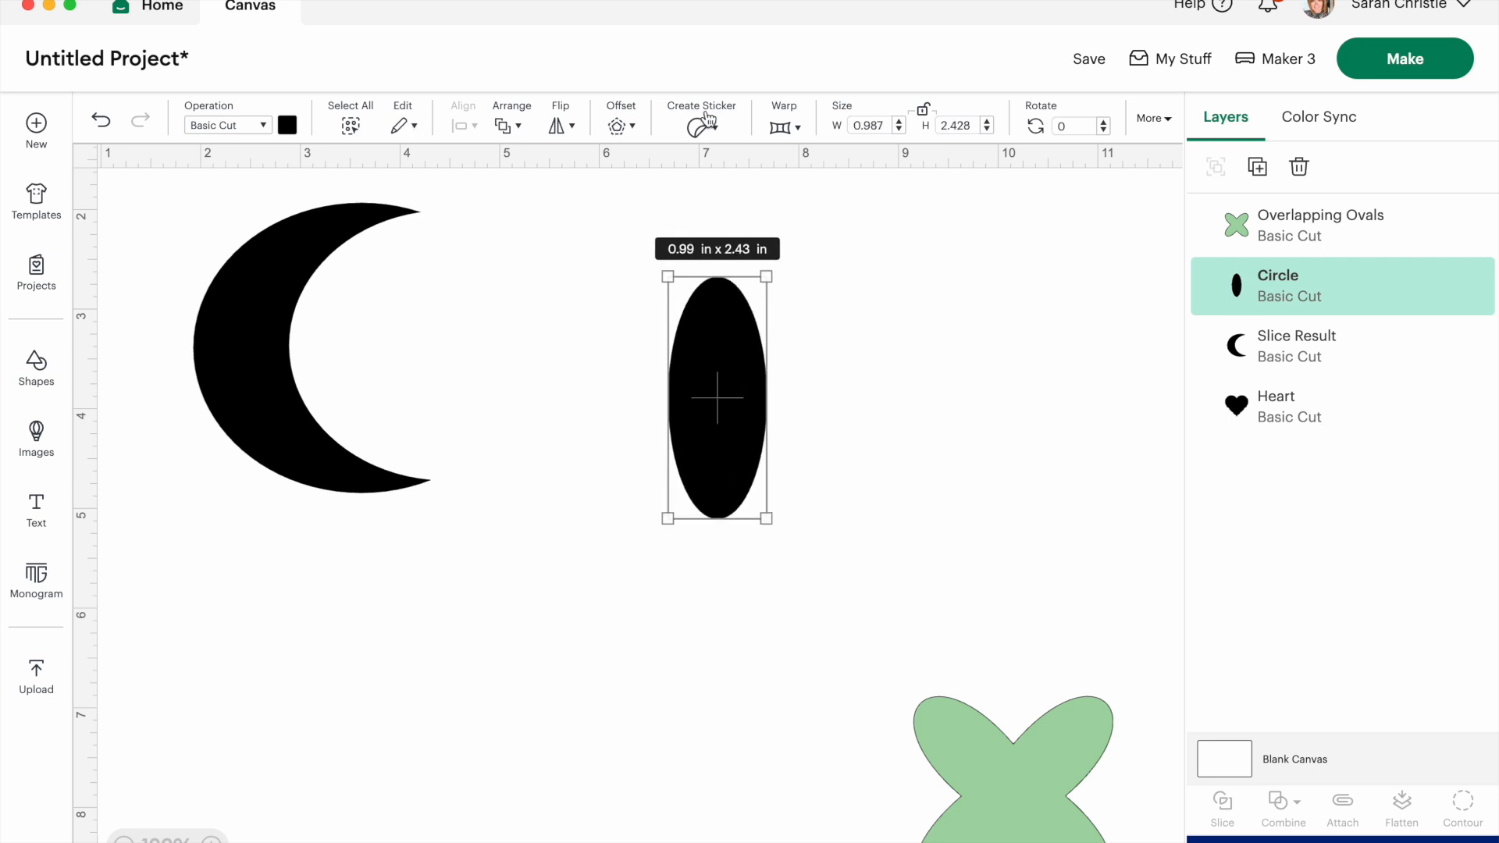
# Duplicate the narrow upright oval, place the copy just to the right of the original and flip the copy
pyautogui.click(1258, 166)
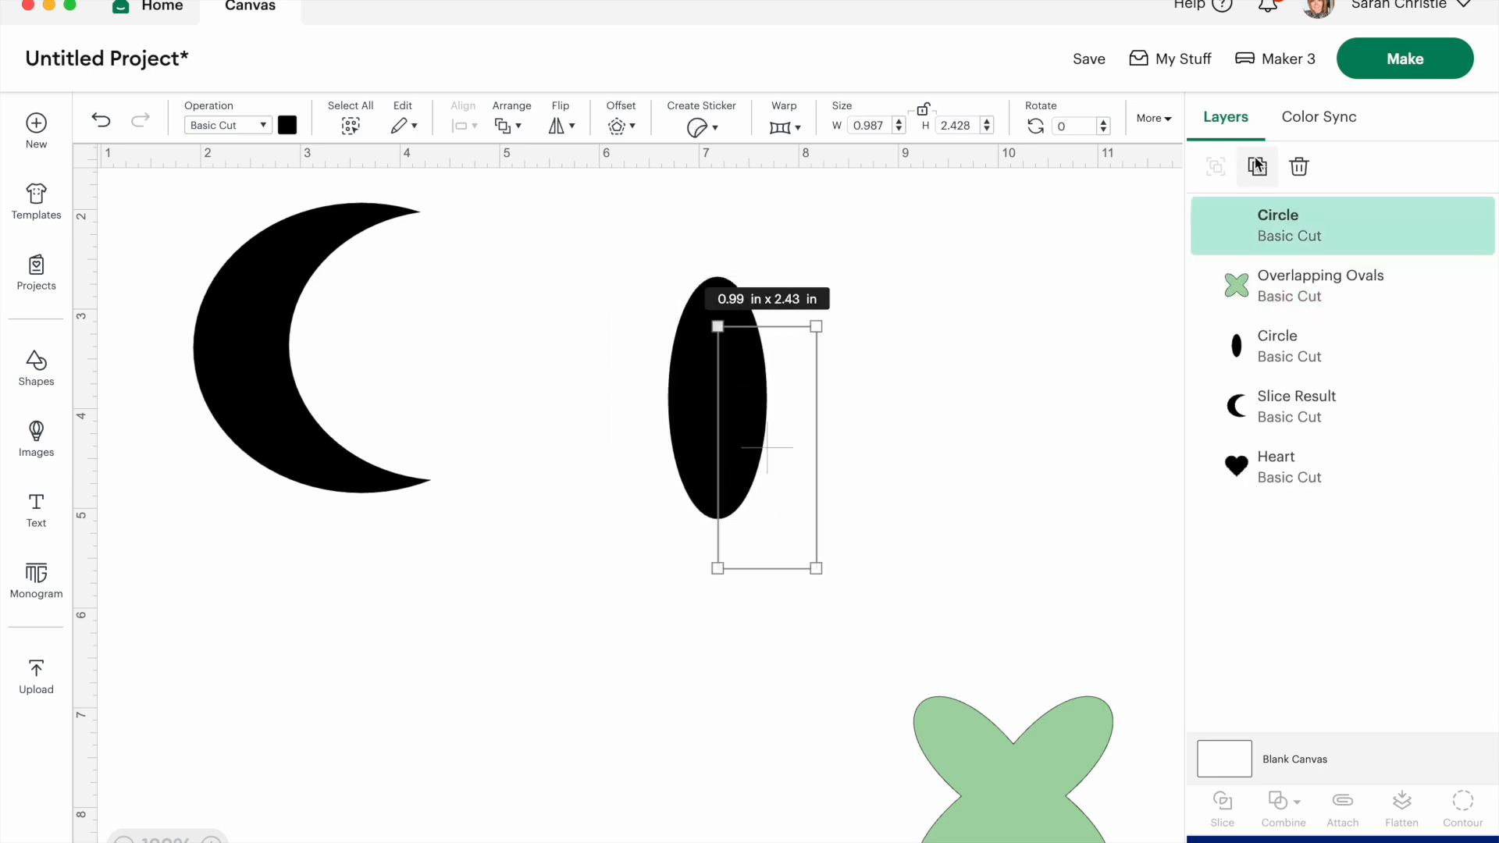
pyautogui.moveTo(781, 458); pyautogui.dragTo(850, 418)
pyautogui.click(559, 127)
pyautogui.click(620, 166)
# Set the copied oval's rotation to 90 degrees and move it across the middle of the upright oval to form a cross
pyautogui.click(1068, 126)
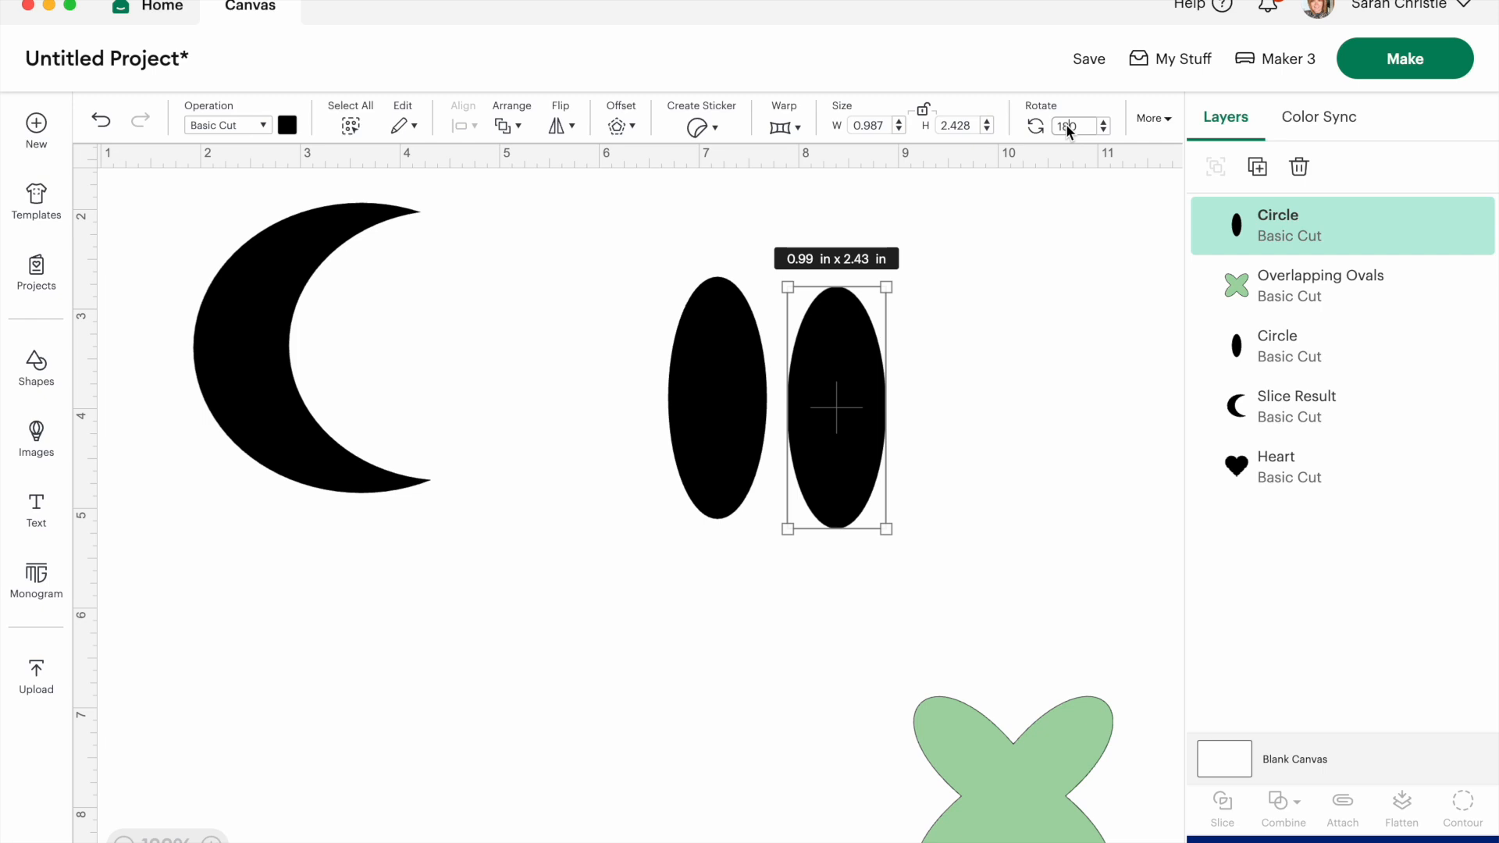
pyautogui.press('Return')
pyautogui.write('90')
pyautogui.press('Return')
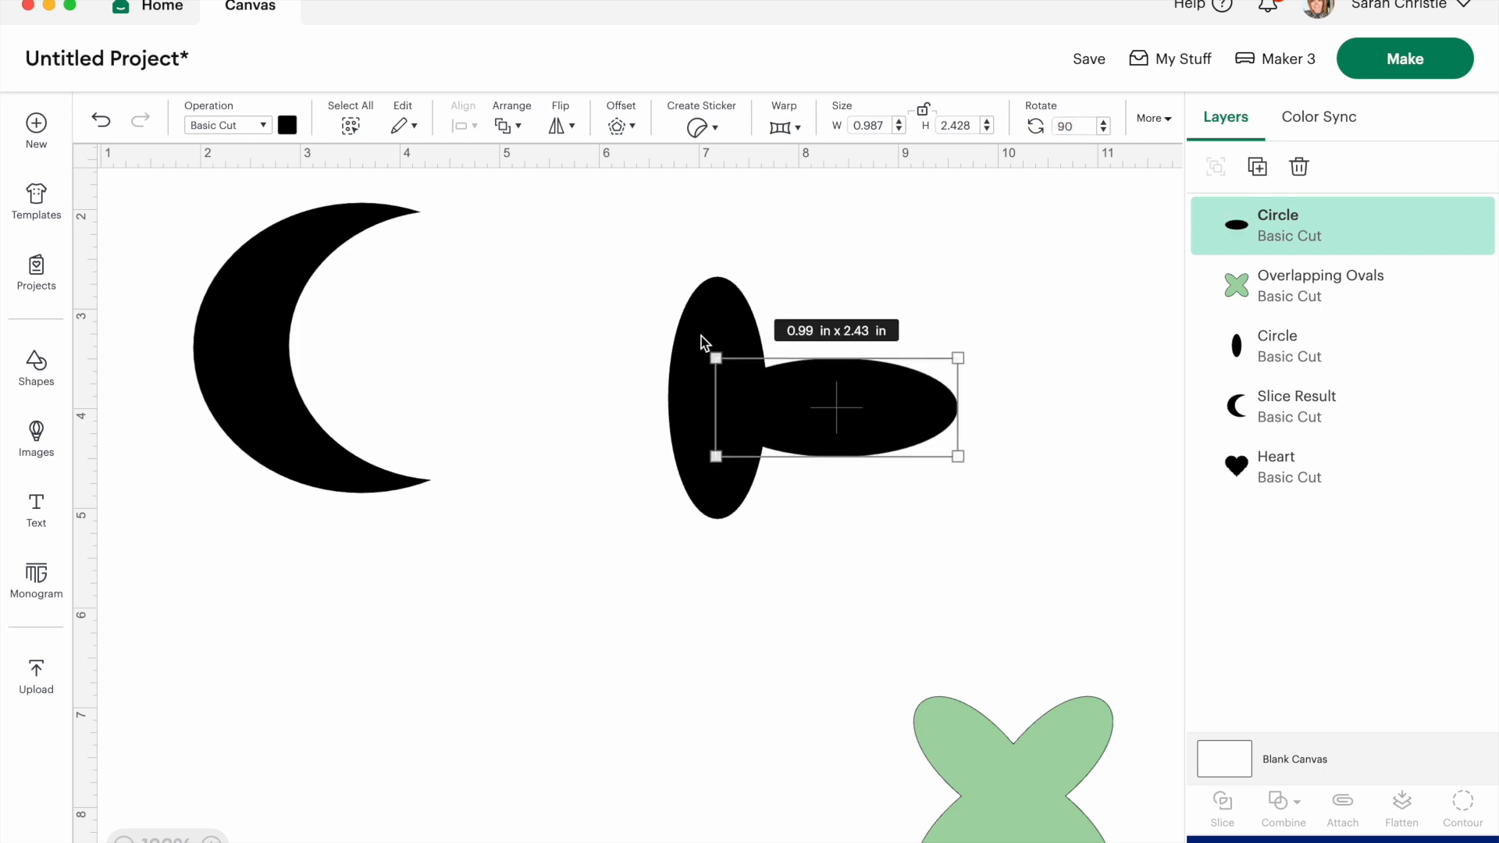
pyautogui.click(1044, 429)
pyautogui.moveTo(855, 410); pyautogui.dragTo(736, 405)
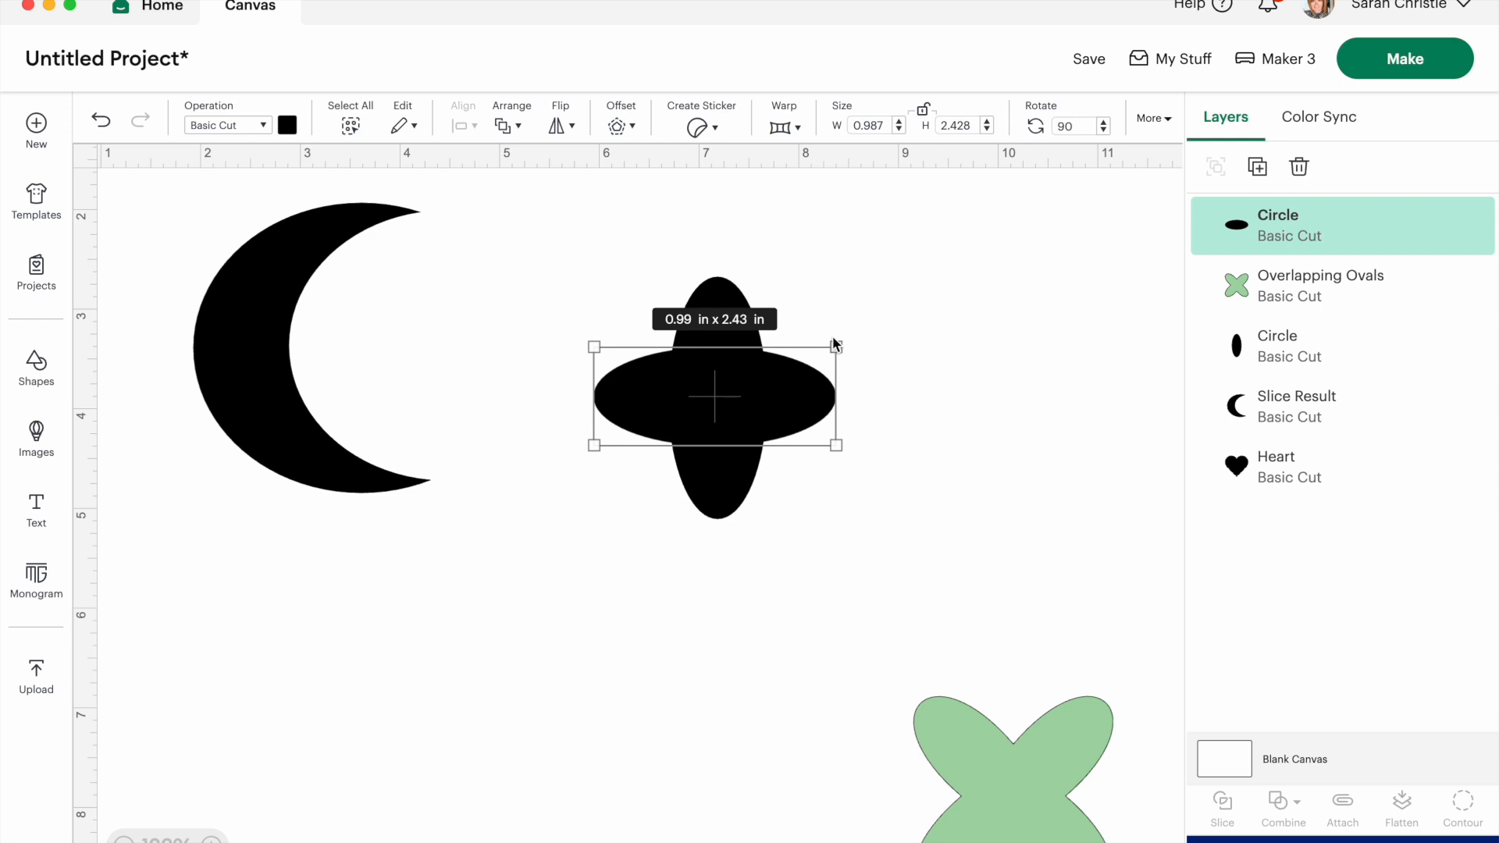
# Slim the horizontal oval to about 0.89 x 2.42 in, recentre it on the cross and slightly narrow the upright oval
pyautogui.moveTo(835, 344); pyautogui.dragTo(834, 354)
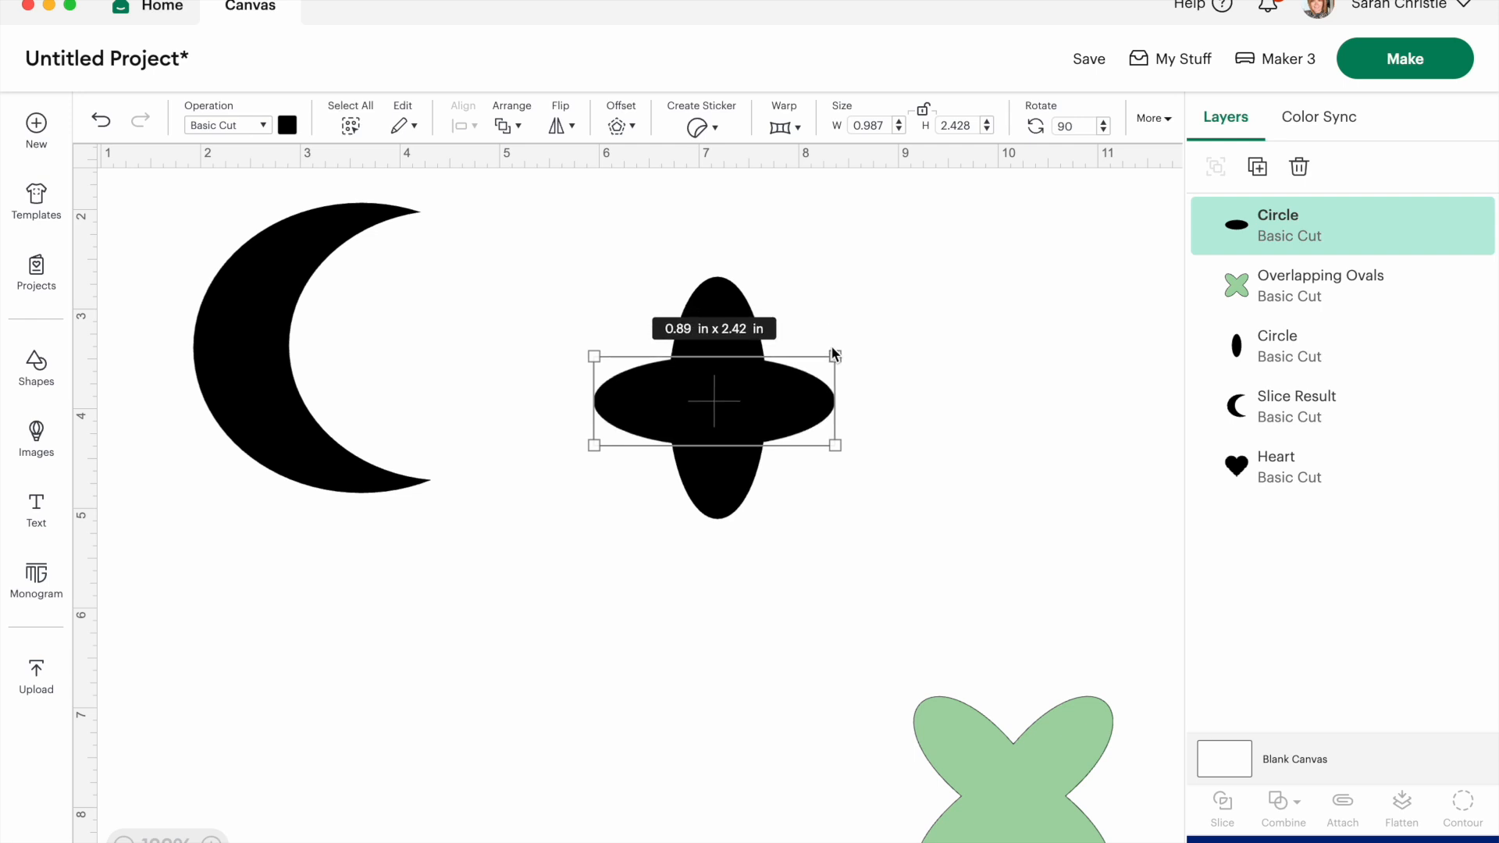
pyautogui.moveTo(732, 420); pyautogui.dragTo(734, 392)
pyautogui.click(734, 307)
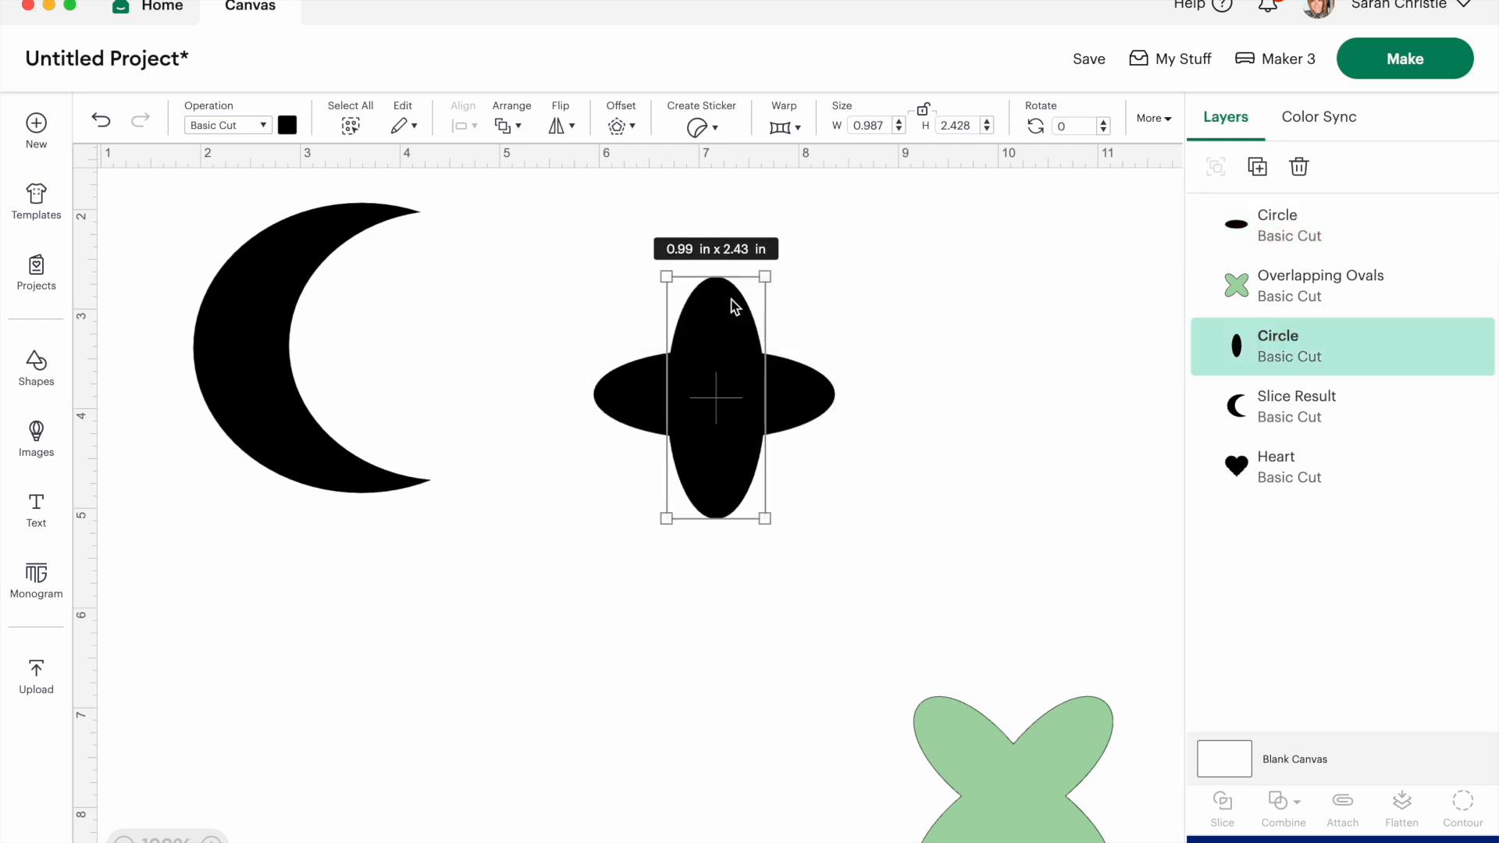
pyautogui.moveTo(762, 279); pyautogui.dragTo(754, 273)
# Centre the two crossed ovals on each other and weld them into a single four-petal shape
pyautogui.moveTo(564, 217); pyautogui.dragTo(931, 549)
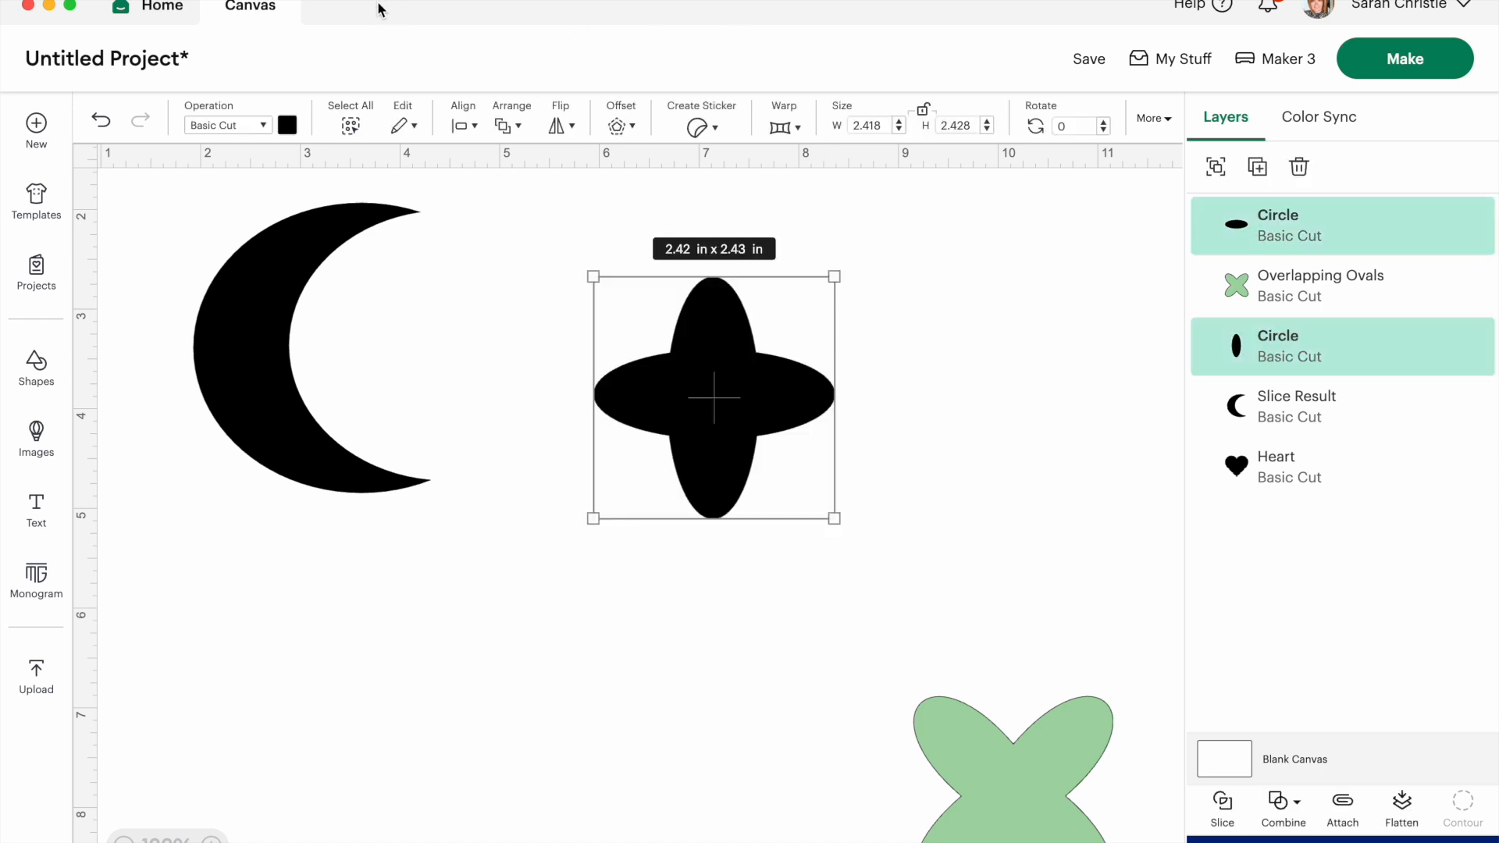
pyautogui.click(468, 127)
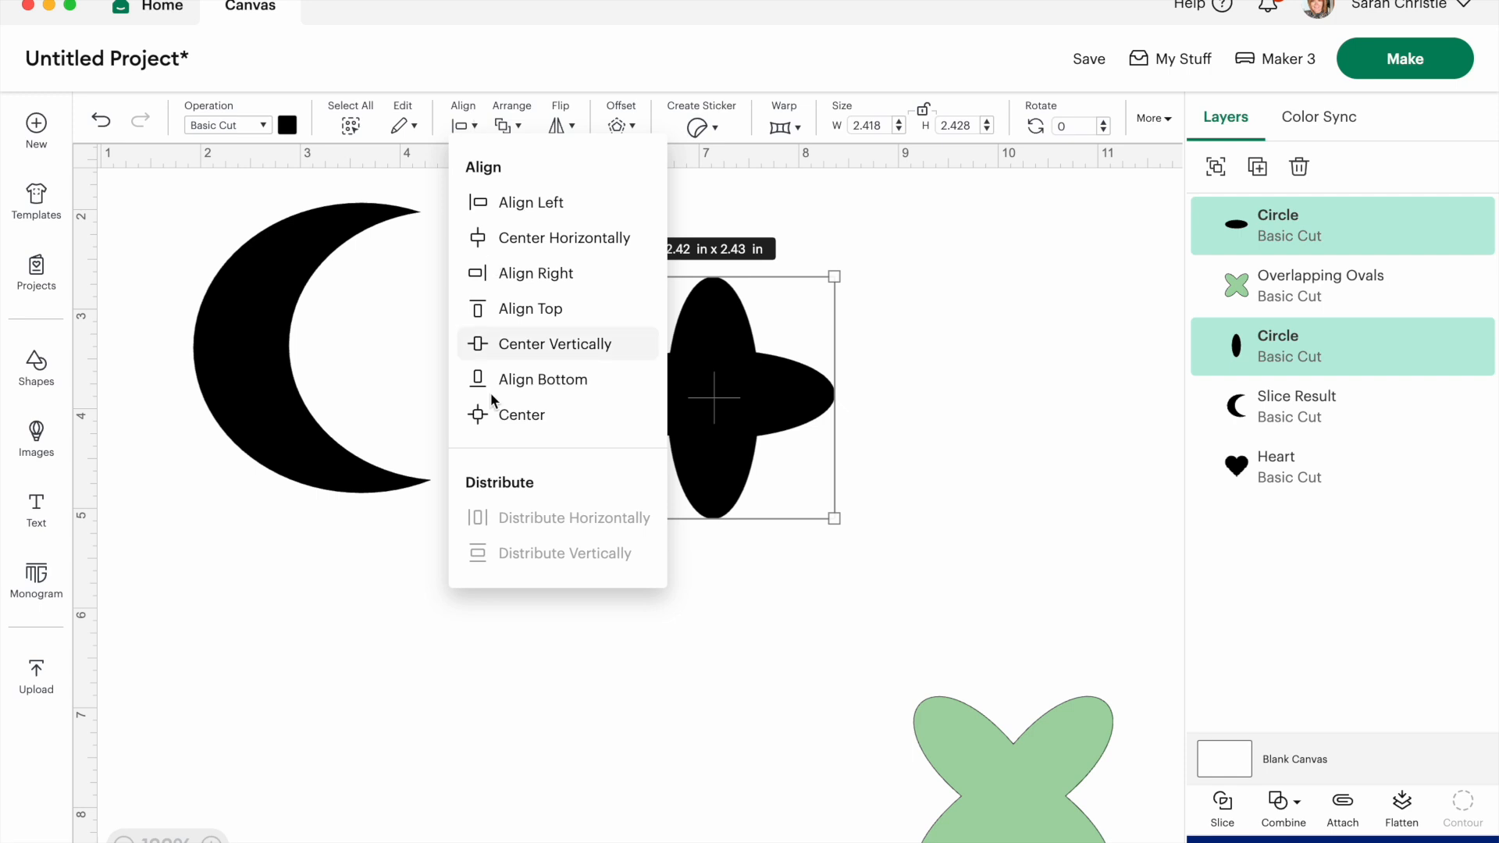
pyautogui.click(490, 422)
pyautogui.moveTo(510, 228); pyautogui.dragTo(900, 598)
pyautogui.click(1292, 802)
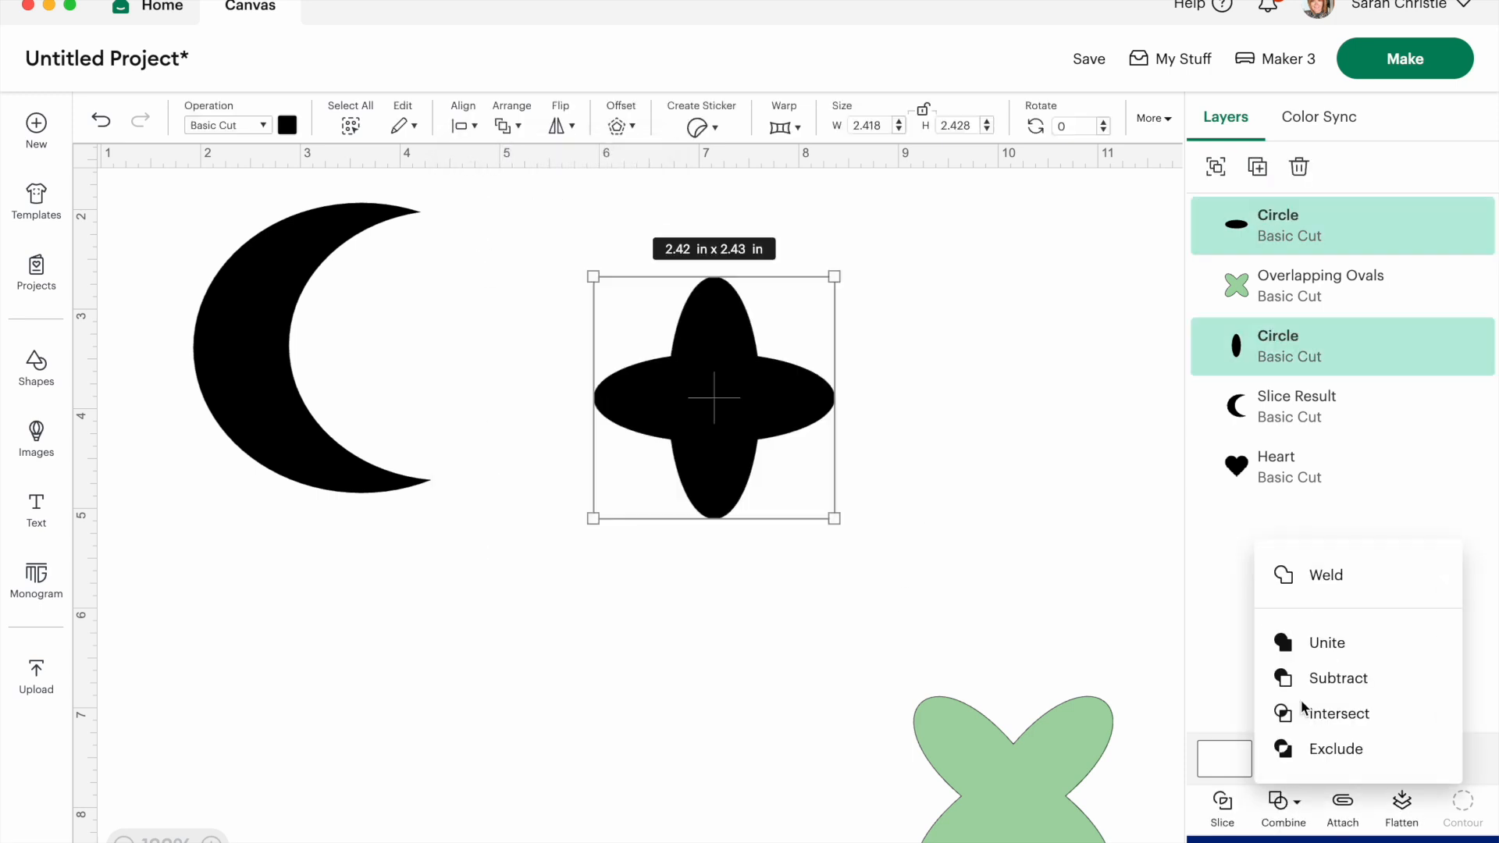
pyautogui.click(1296, 579)
# Delete the green Overlapping Ovals shape and move the welded four-petal shape close beside the crescent
pyautogui.click(990, 779)
pyautogui.press('Delete')
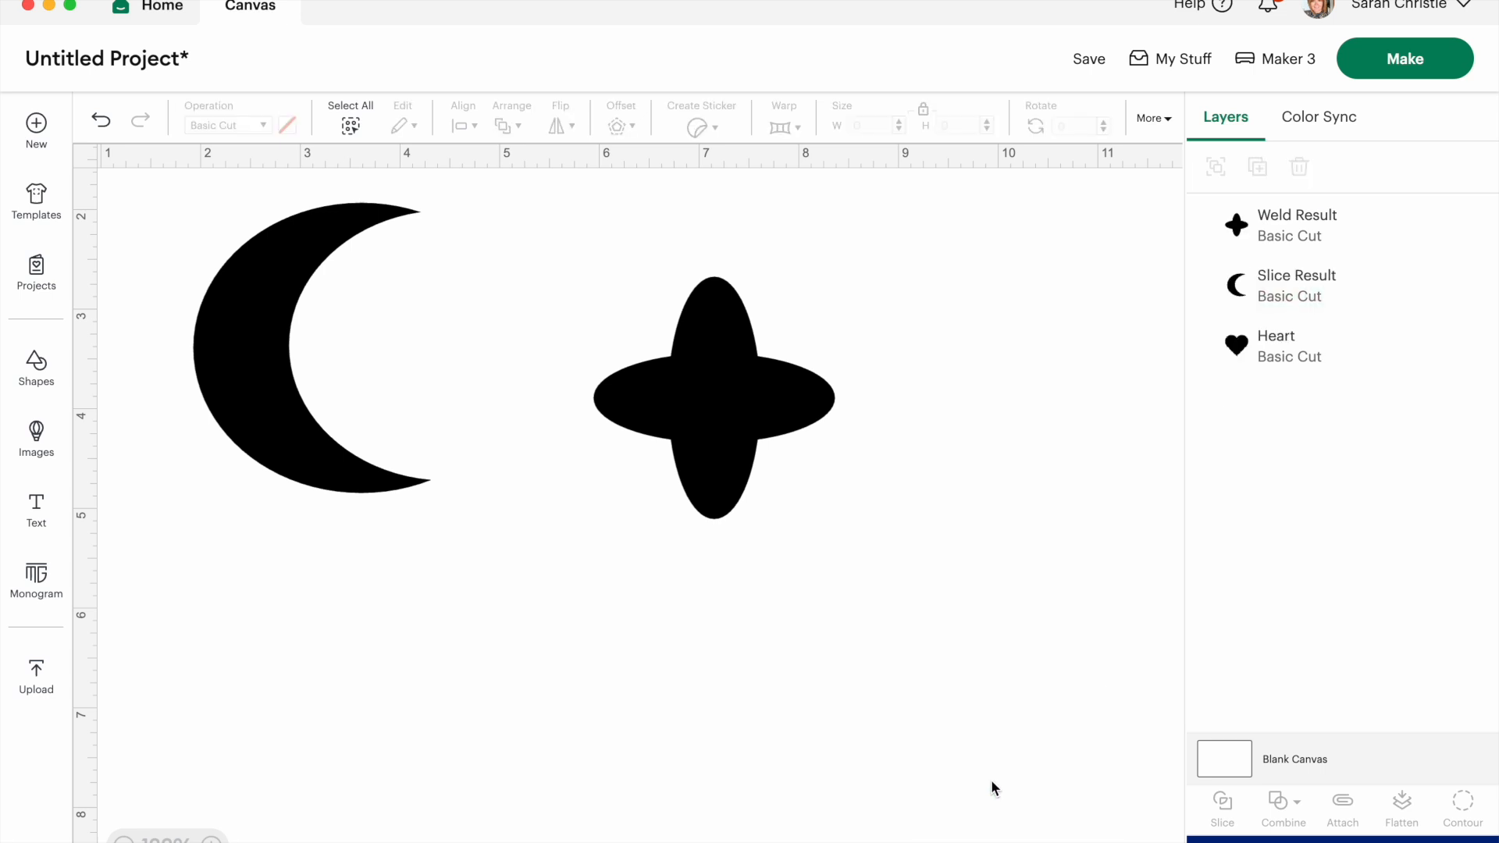
pyautogui.moveTo(776, 450); pyautogui.dragTo(646, 402)
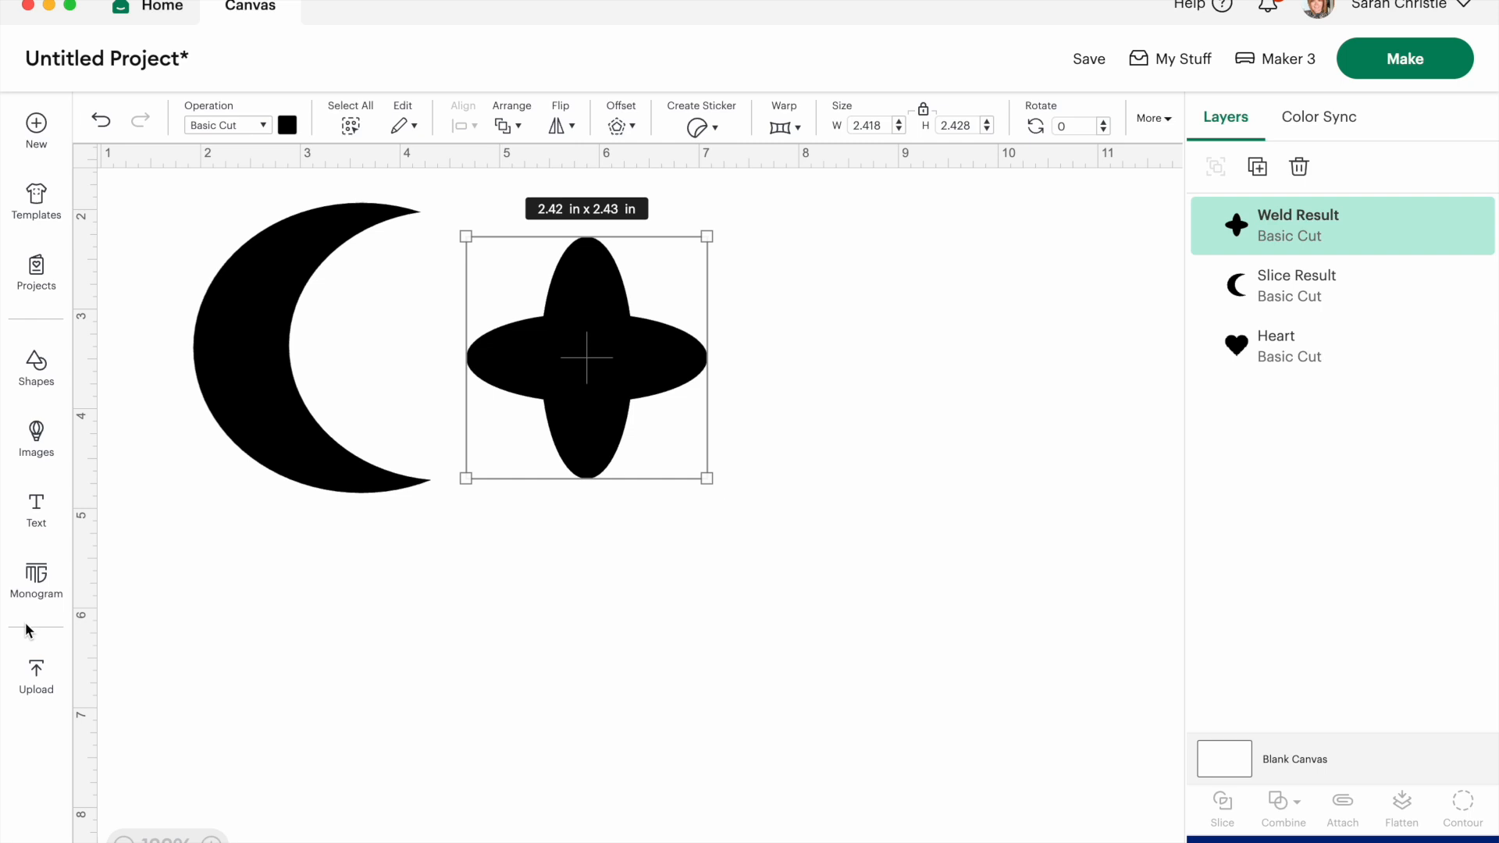
pyautogui.click(323, 701)
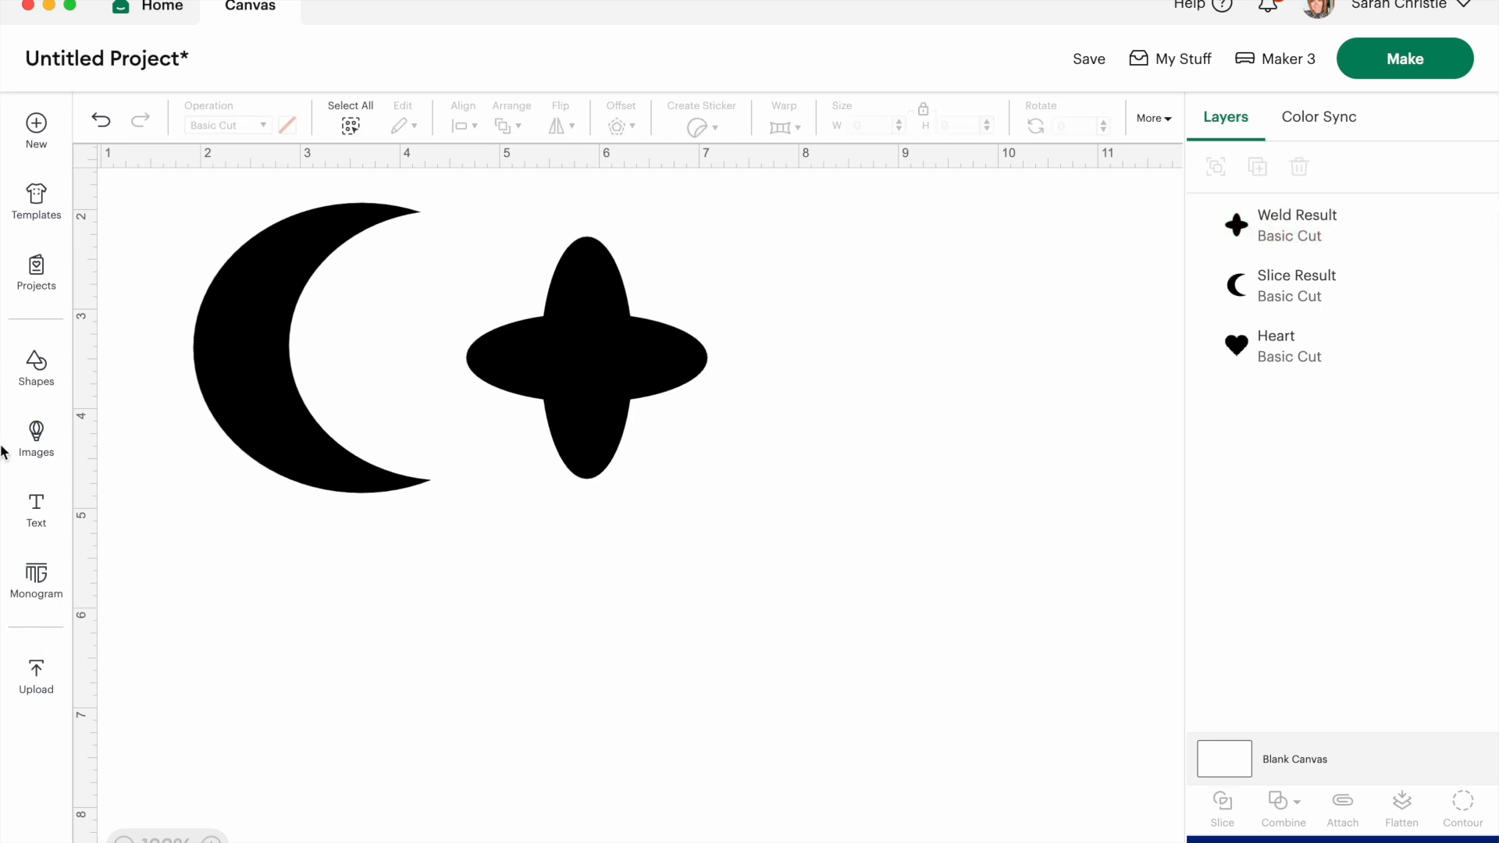
# Add another basic circle to the canvas from the free shapes
pyautogui.click(46, 371)
pyautogui.click(133, 643)
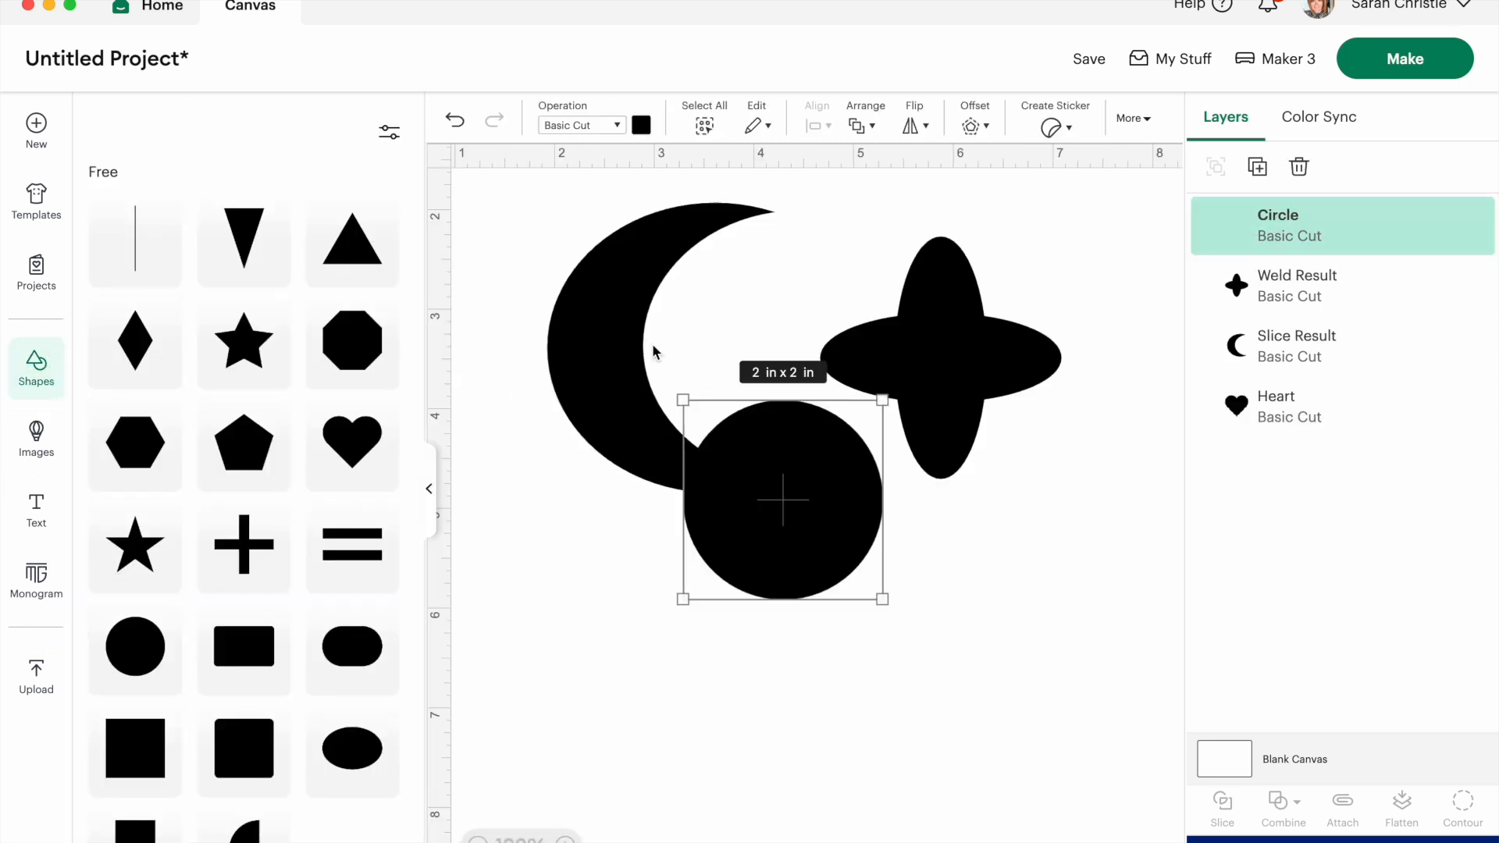